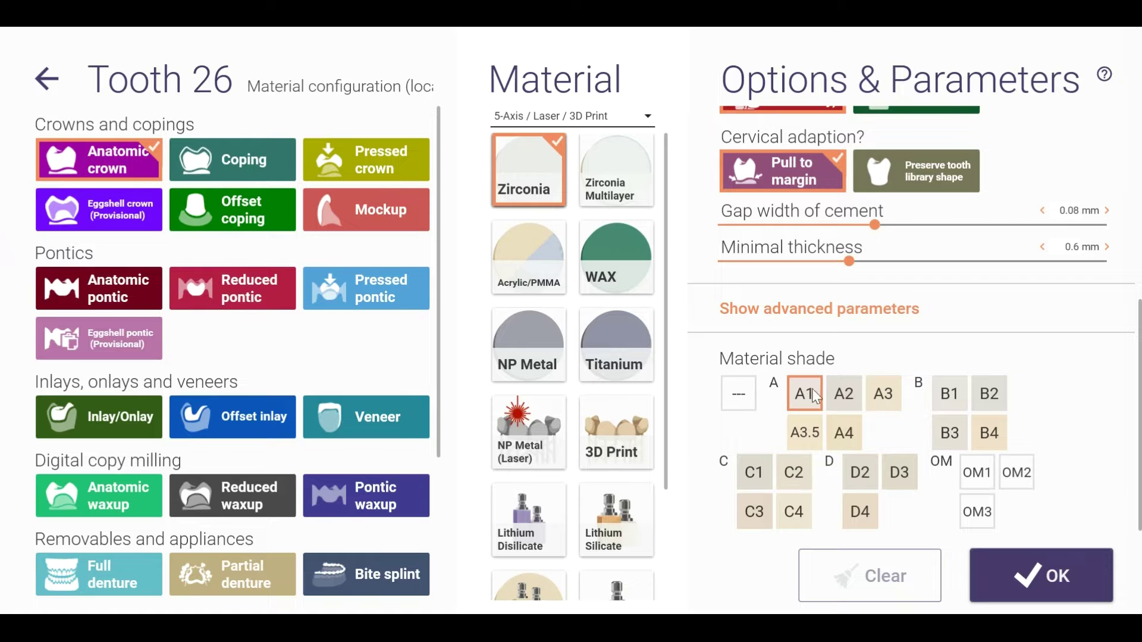
# Step: Set the material shade of tooth 26 to --- and accept its material configuration
pyautogui.click(739, 394)
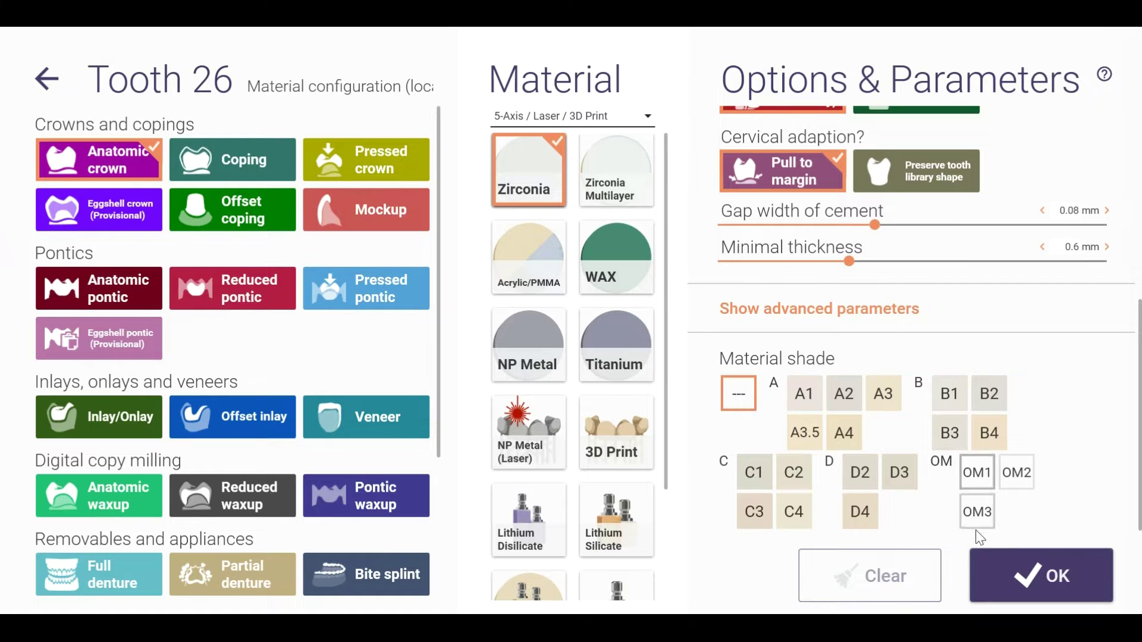
pyautogui.click(1009, 577)
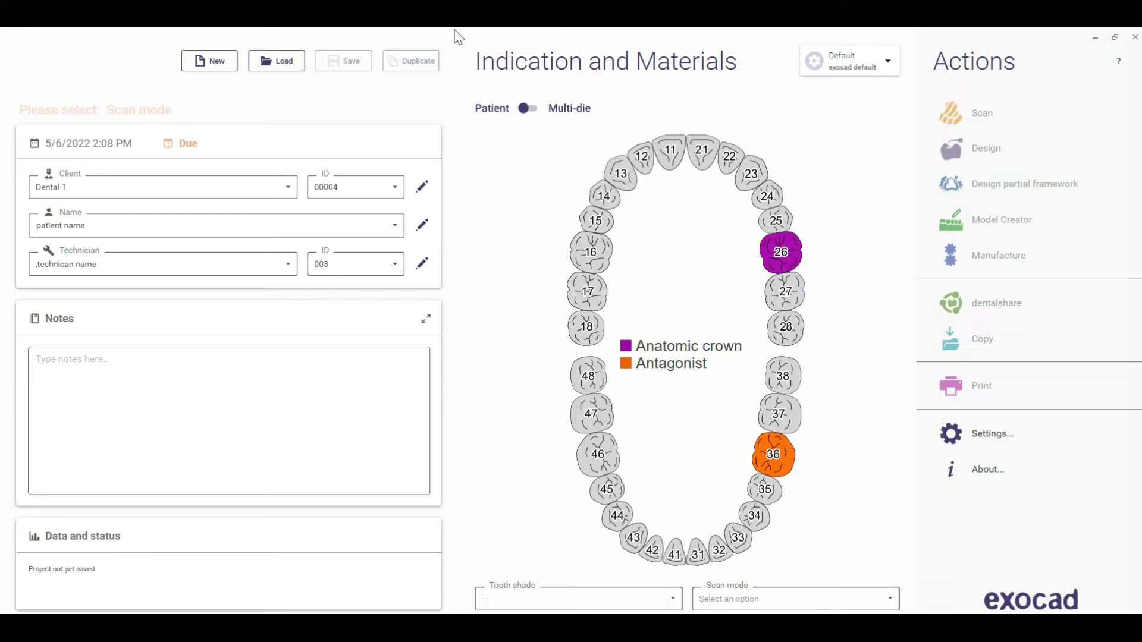
# Step: Examine the available tooth shades and the scan modes, from One stone model only through the articulator types to Digital impression scan
pyautogui.click(672, 602)
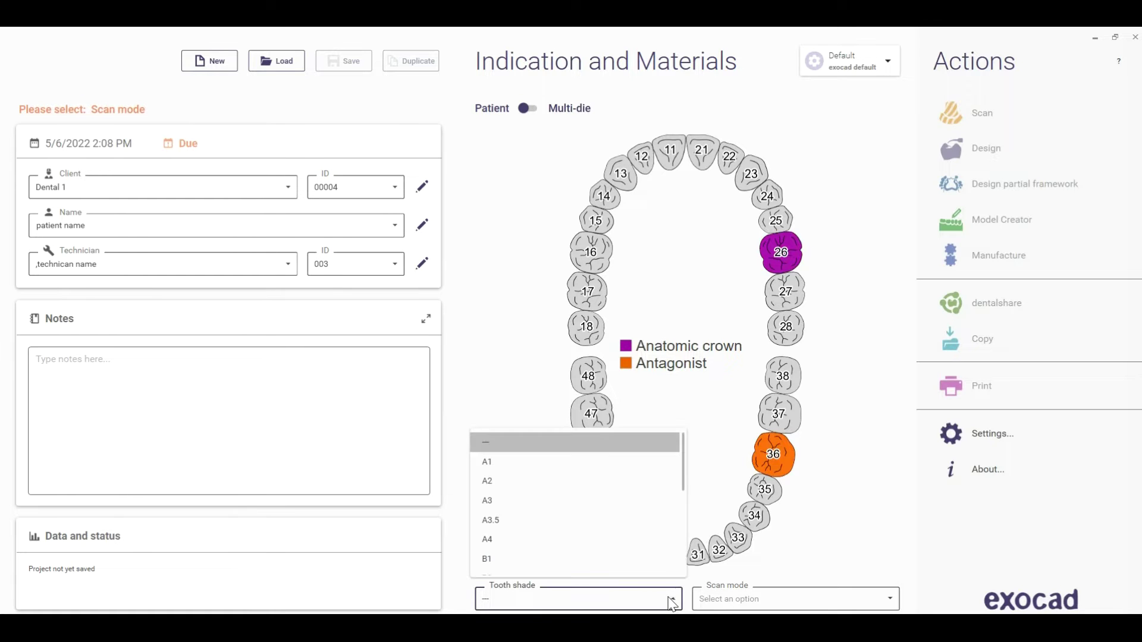
pyautogui.click(545, 327)
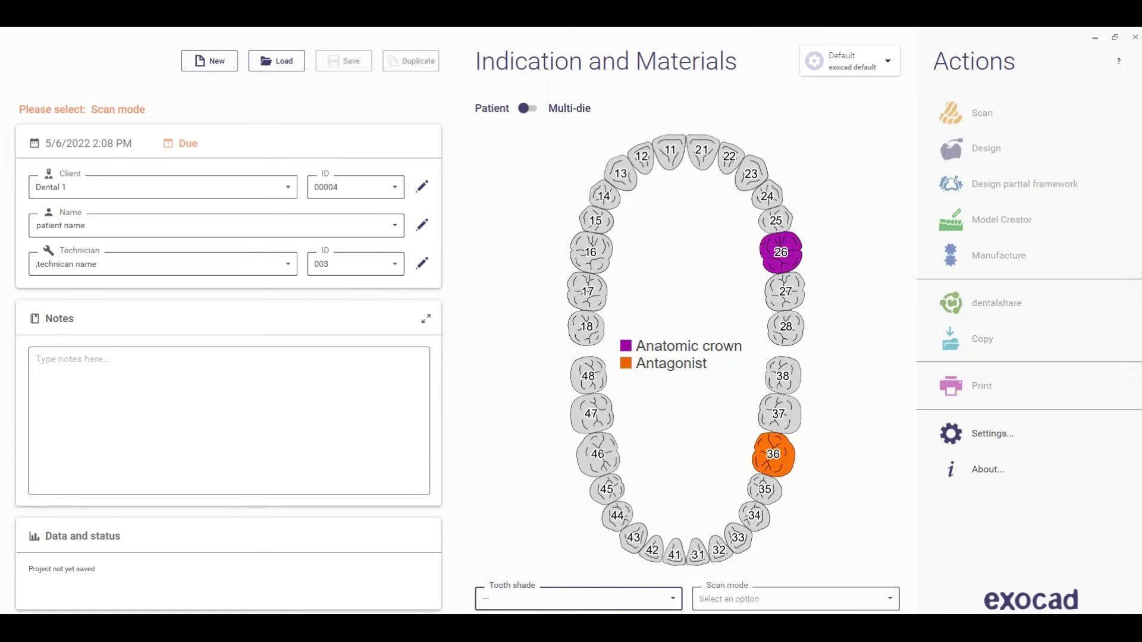
pyautogui.click(890, 599)
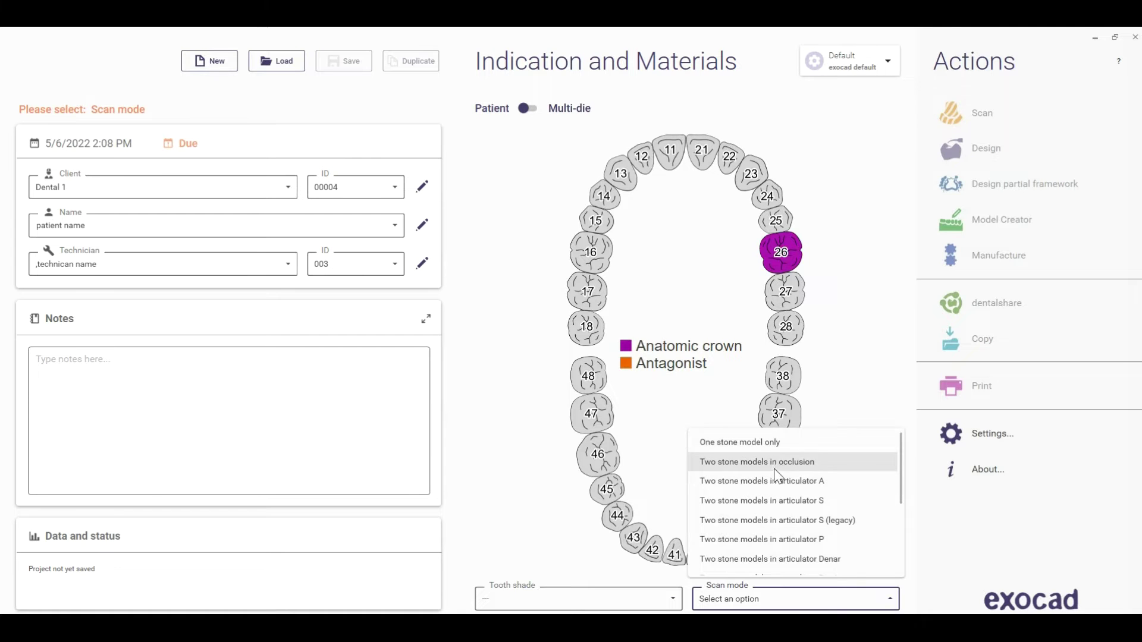
pyautogui.scroll(-5, 775, 555)
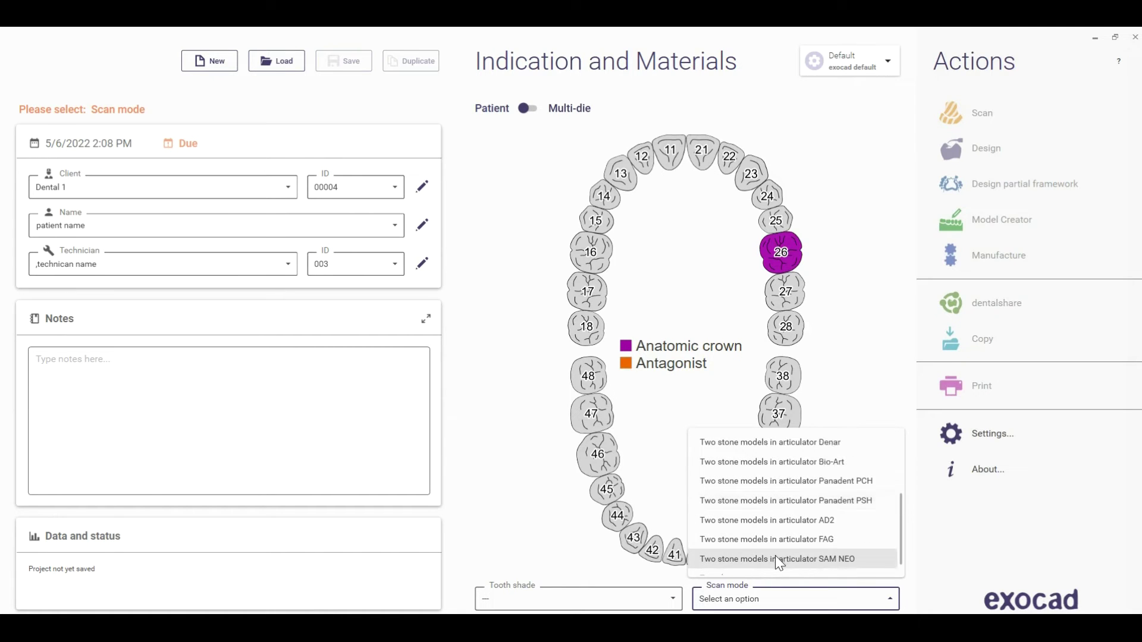
pyautogui.scroll(5, 777, 554)
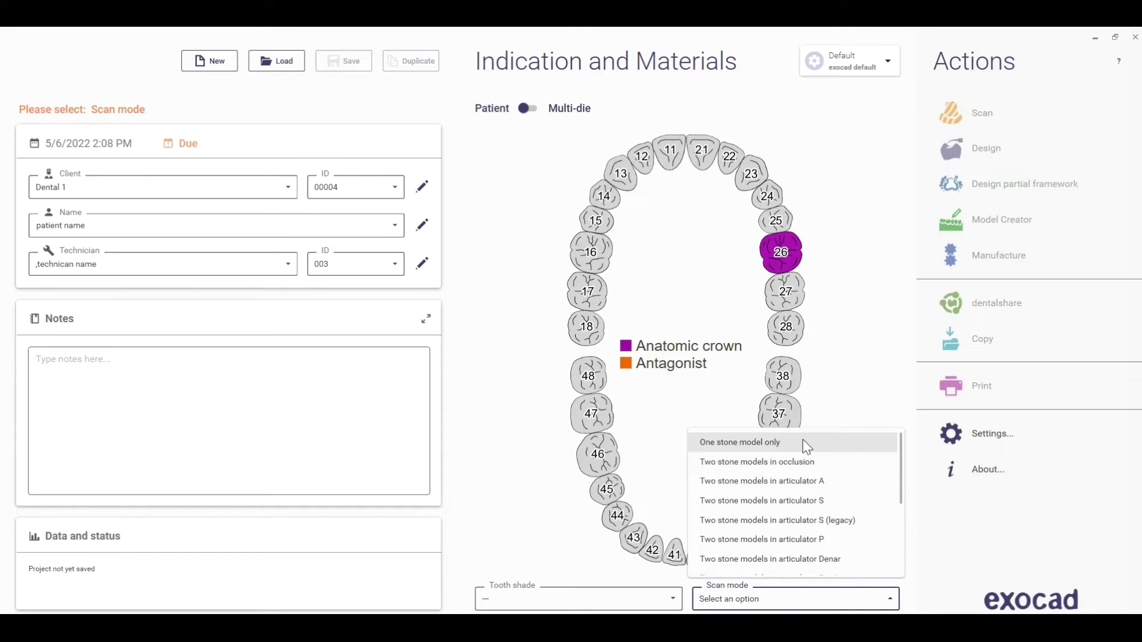
pyautogui.click(849, 267)
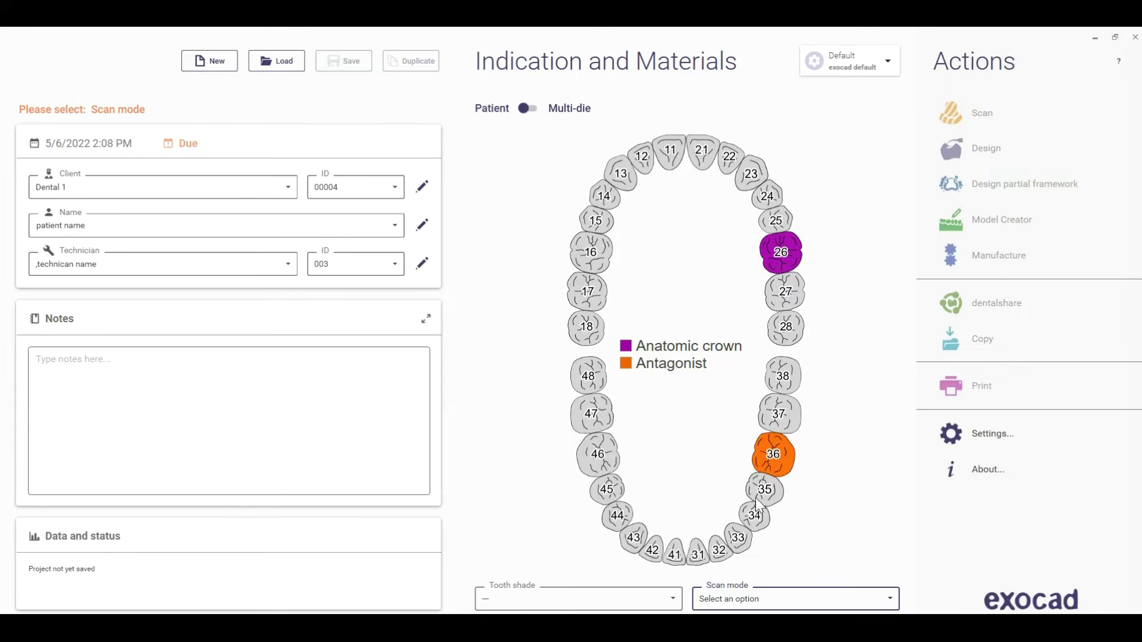
pyautogui.click(850, 606)
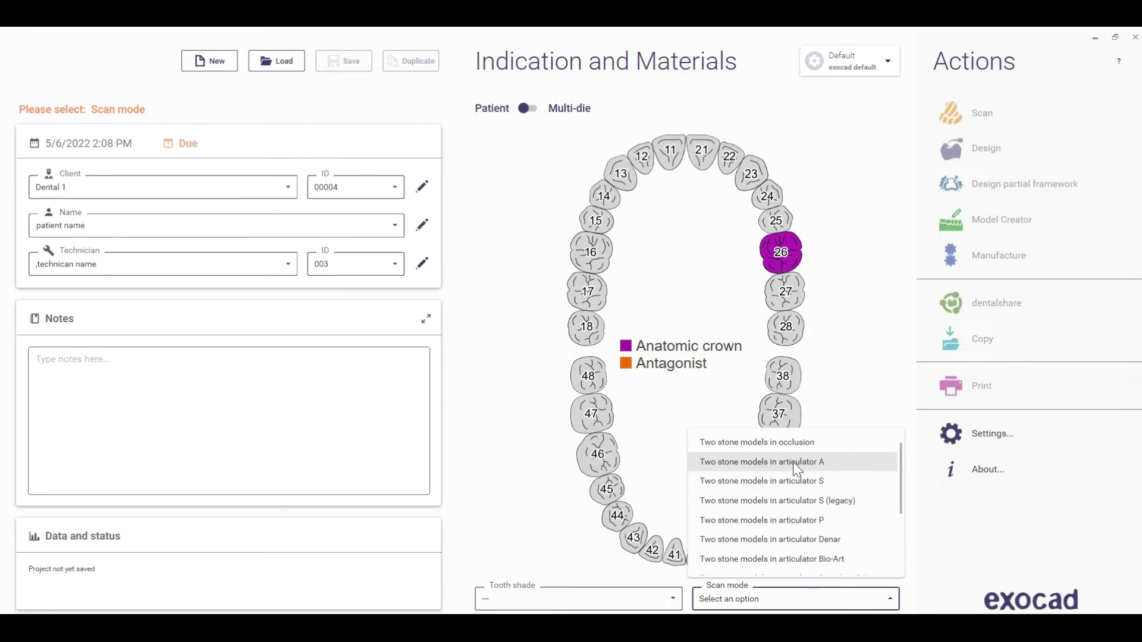
pyautogui.click(872, 383)
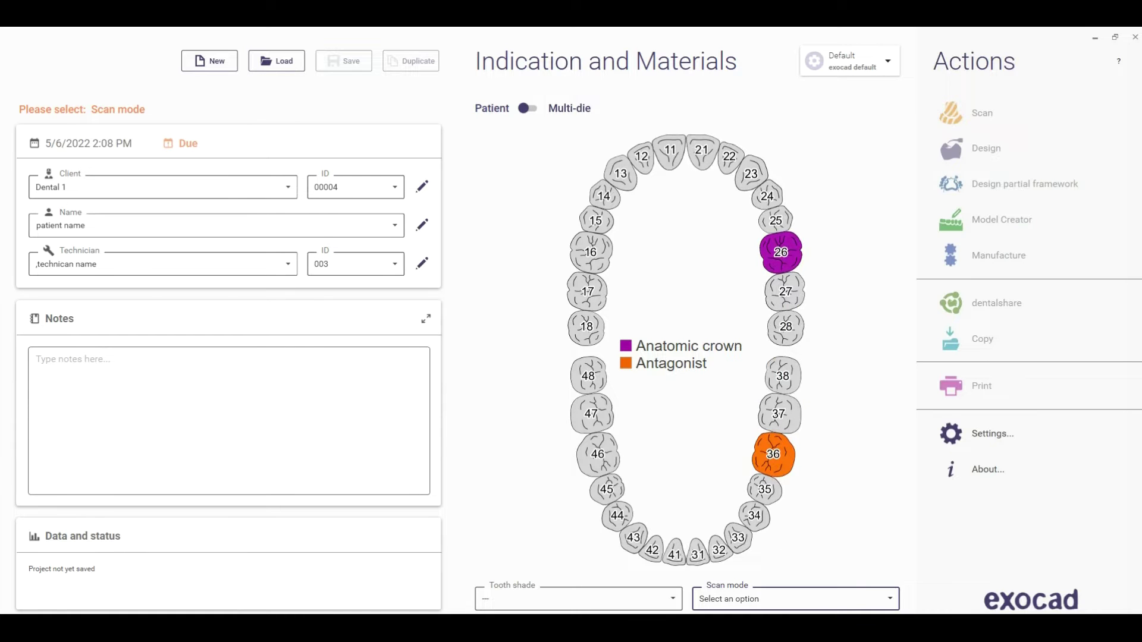
pyautogui.click(811, 602)
pyautogui.scroll(-1, 774, 502)
pyautogui.scroll(1, 882, 497)
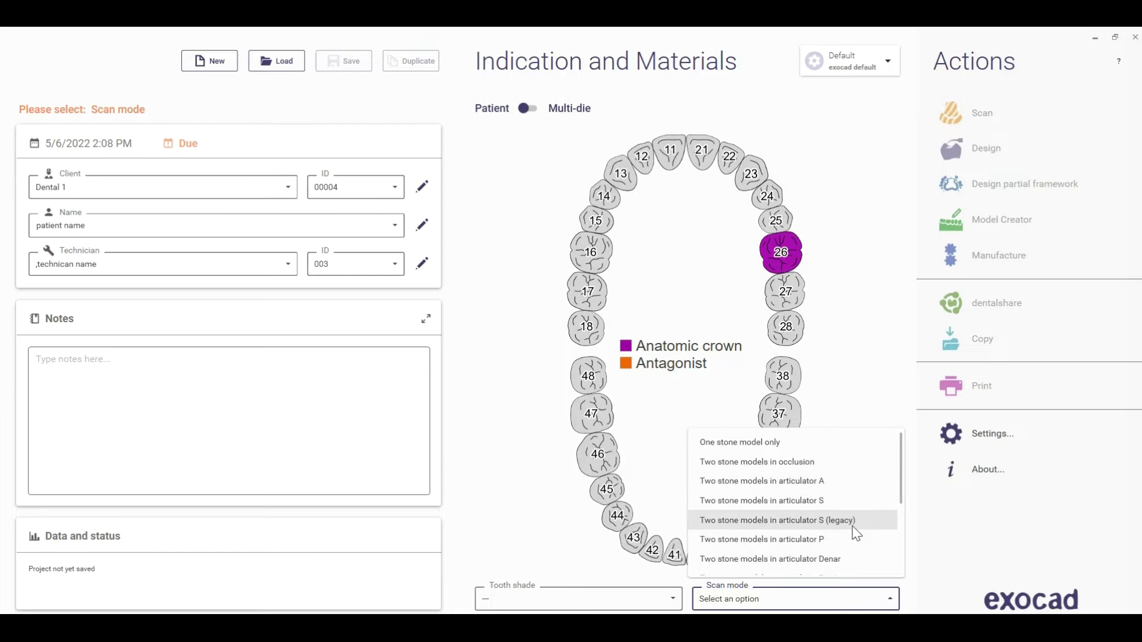
pyautogui.click(869, 386)
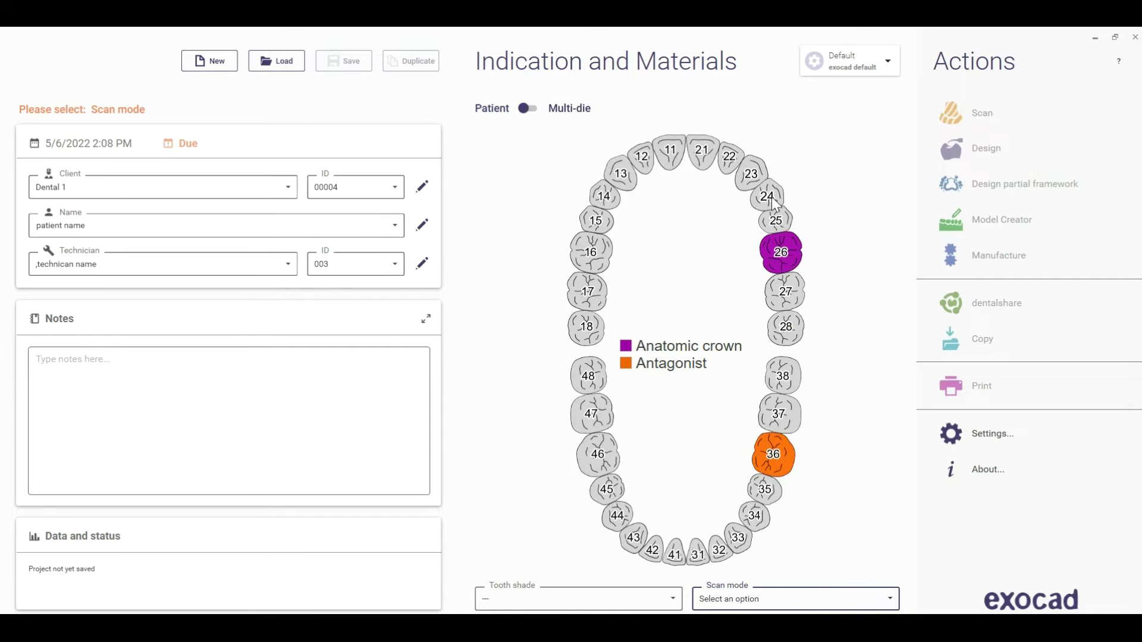
pyautogui.click(861, 602)
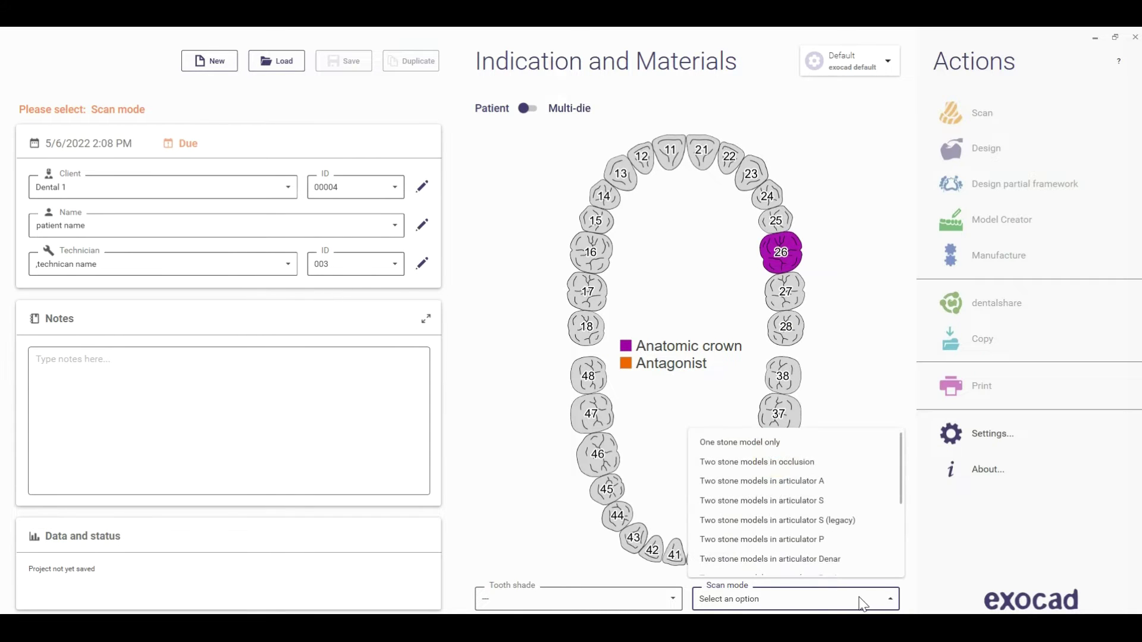
pyautogui.scroll(-1, 816, 541)
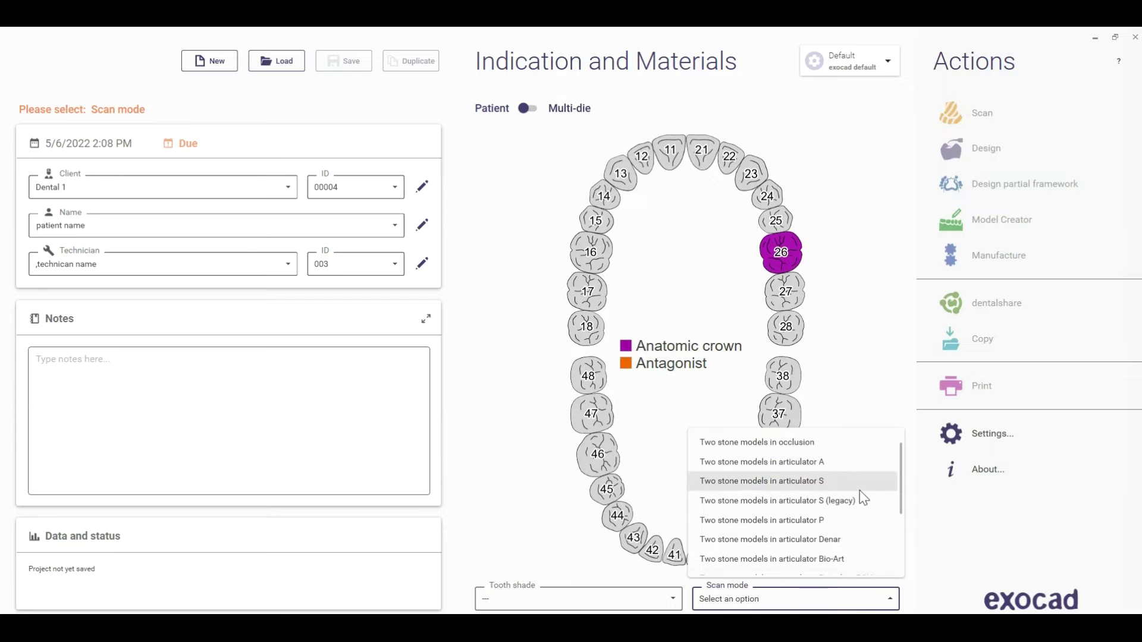
pyautogui.scroll(-2, 827, 502)
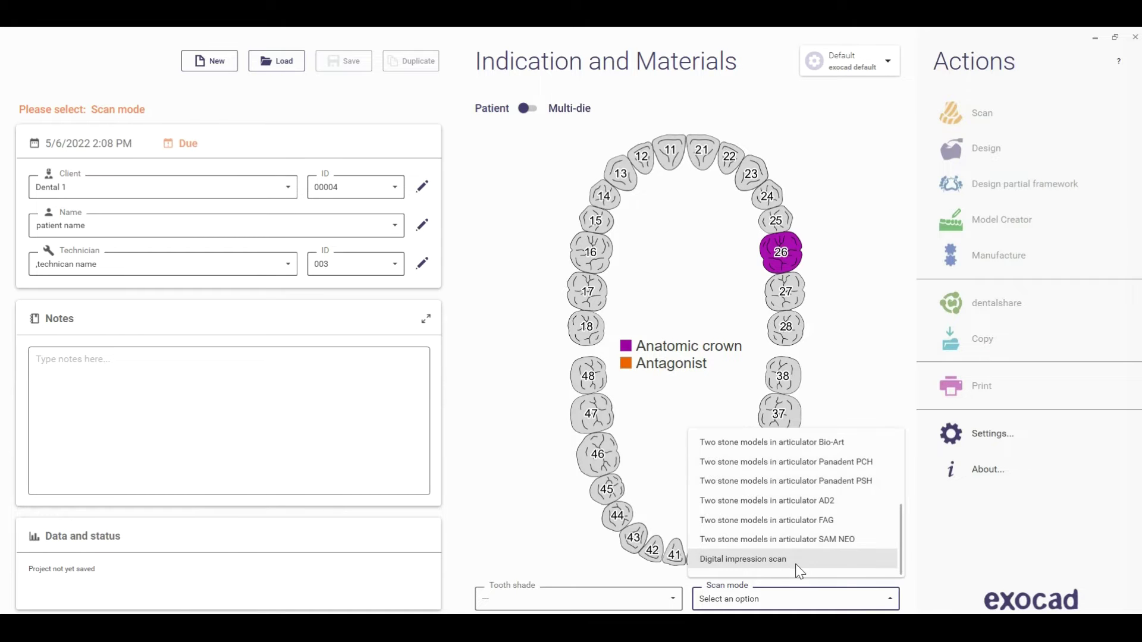
pyautogui.click(847, 387)
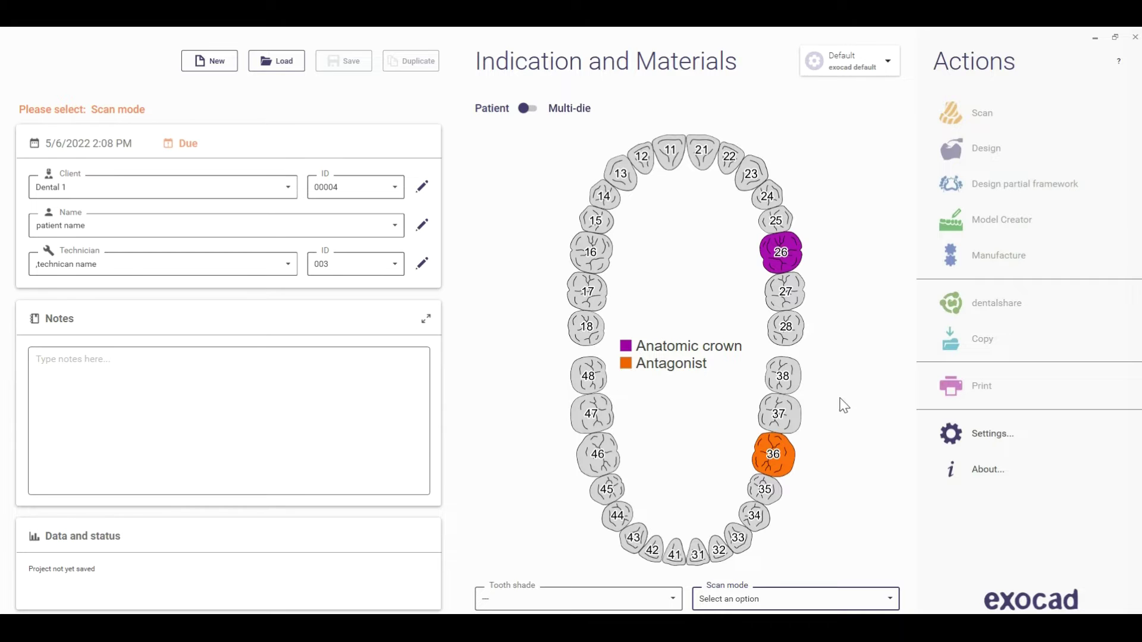
pyautogui.click(795, 601)
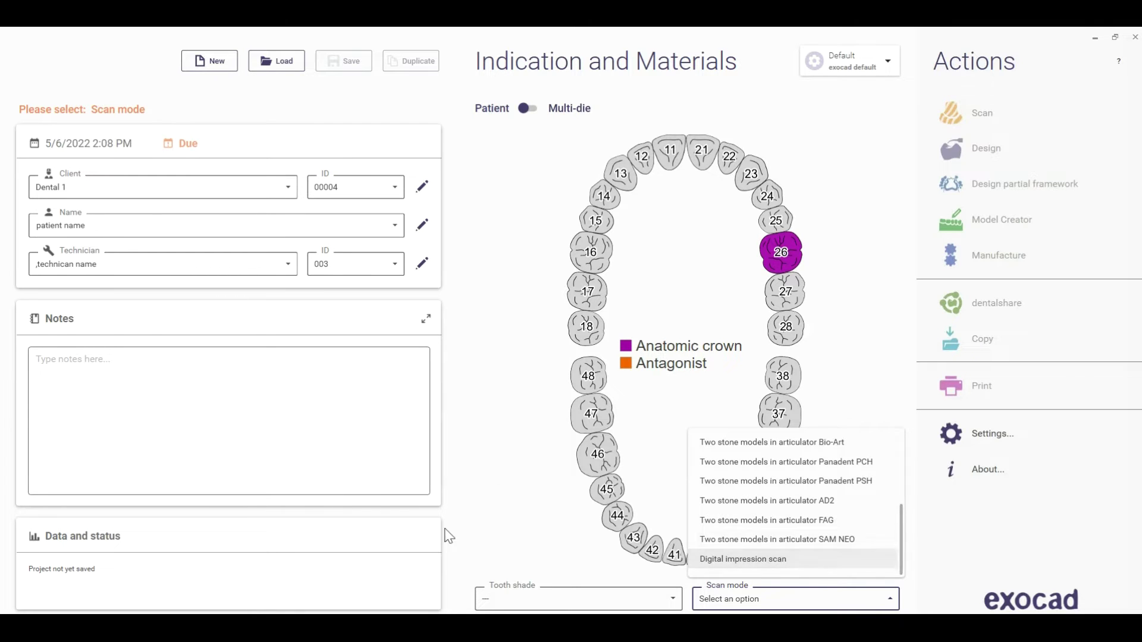
pyautogui.click(504, 479)
# Step: Set the scan mode to Two stone models in occlusion and save the project
pyautogui.click(859, 597)
pyautogui.scroll(5, 767, 464)
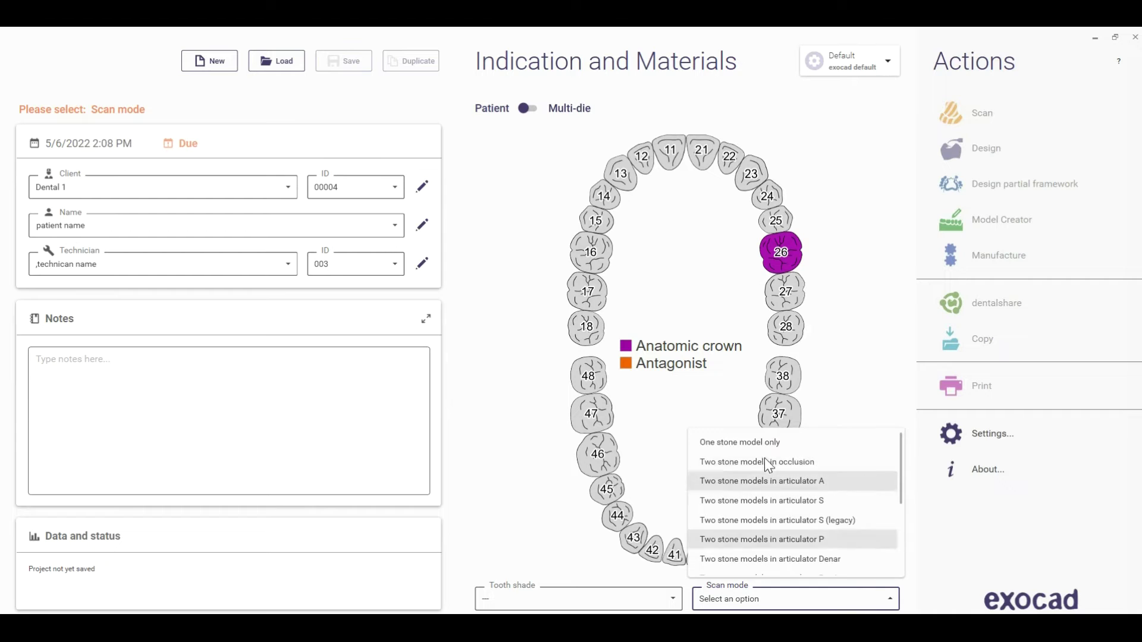
pyautogui.click(790, 462)
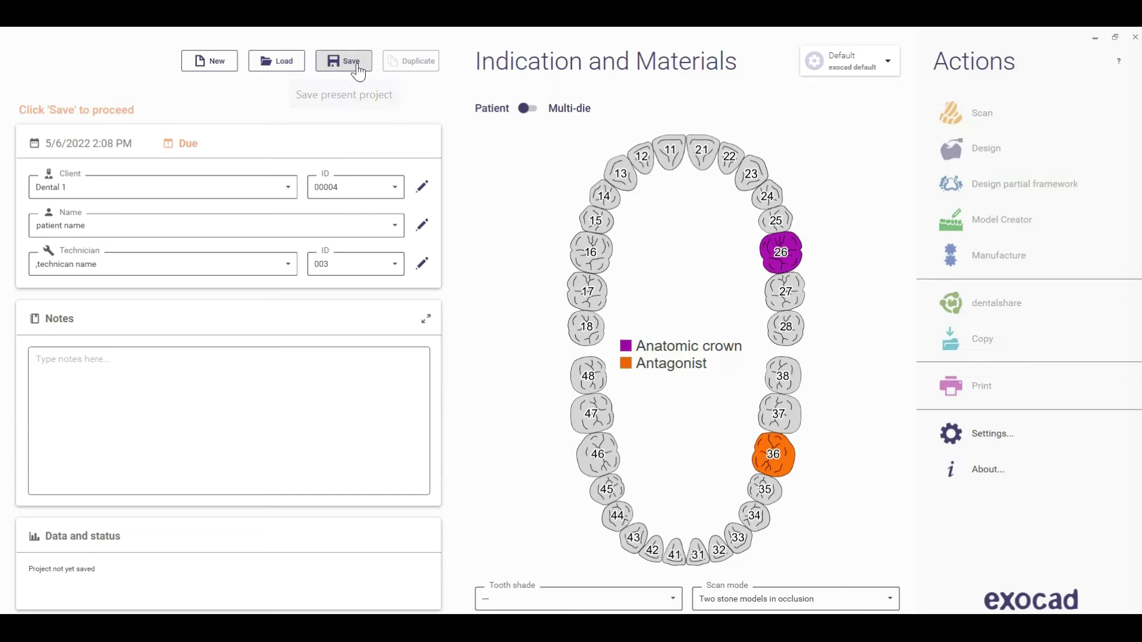
pyautogui.click(357, 68)
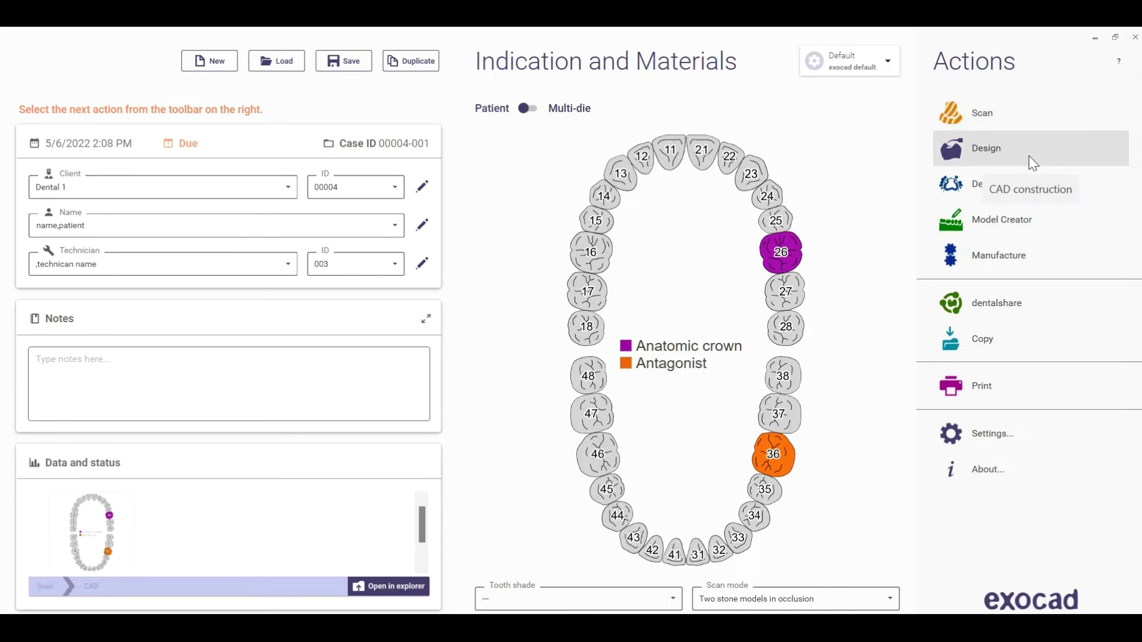
# Step: Start the CAD design and load 2020-10-21_00001-044-upperjaw.obj as the upper jaw scan
pyautogui.click(1034, 151)
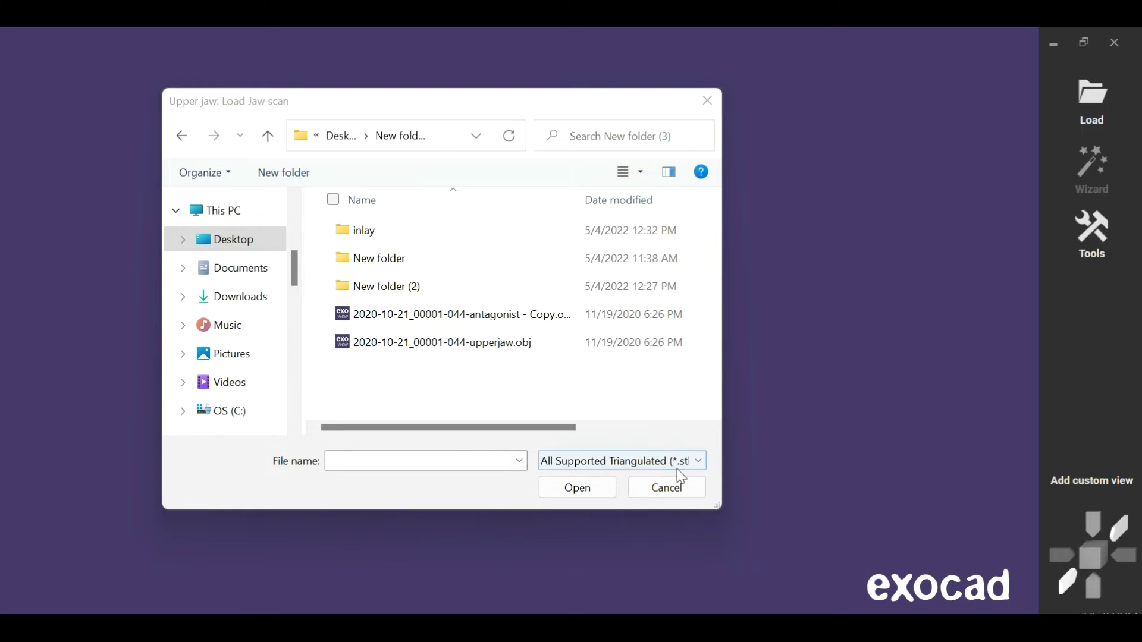
pyautogui.click(498, 356)
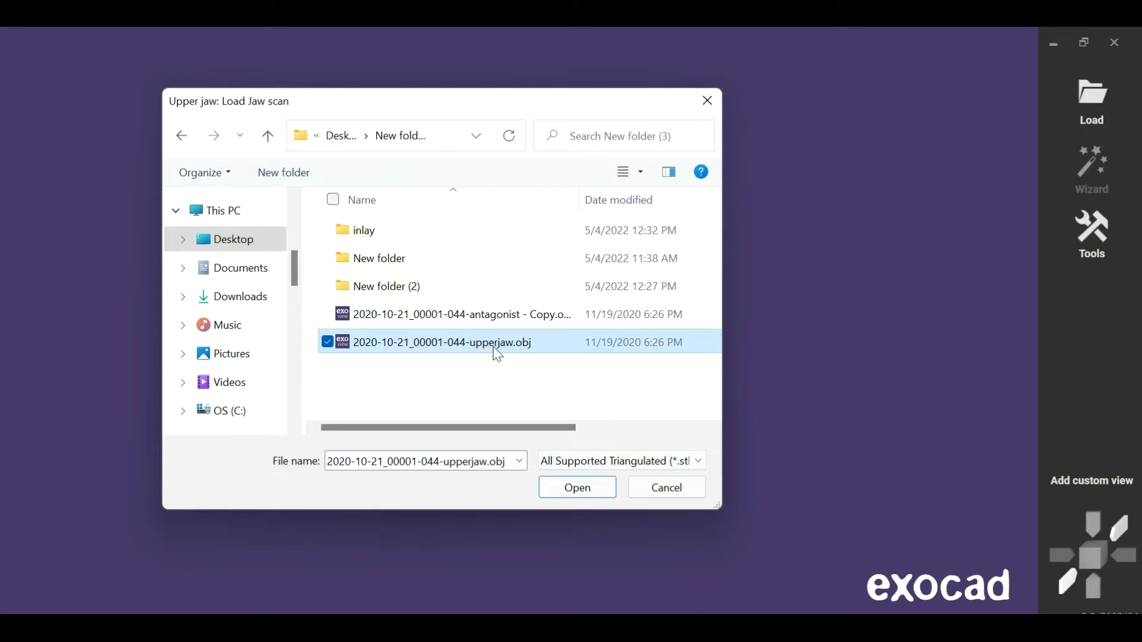
pyautogui.click(584, 488)
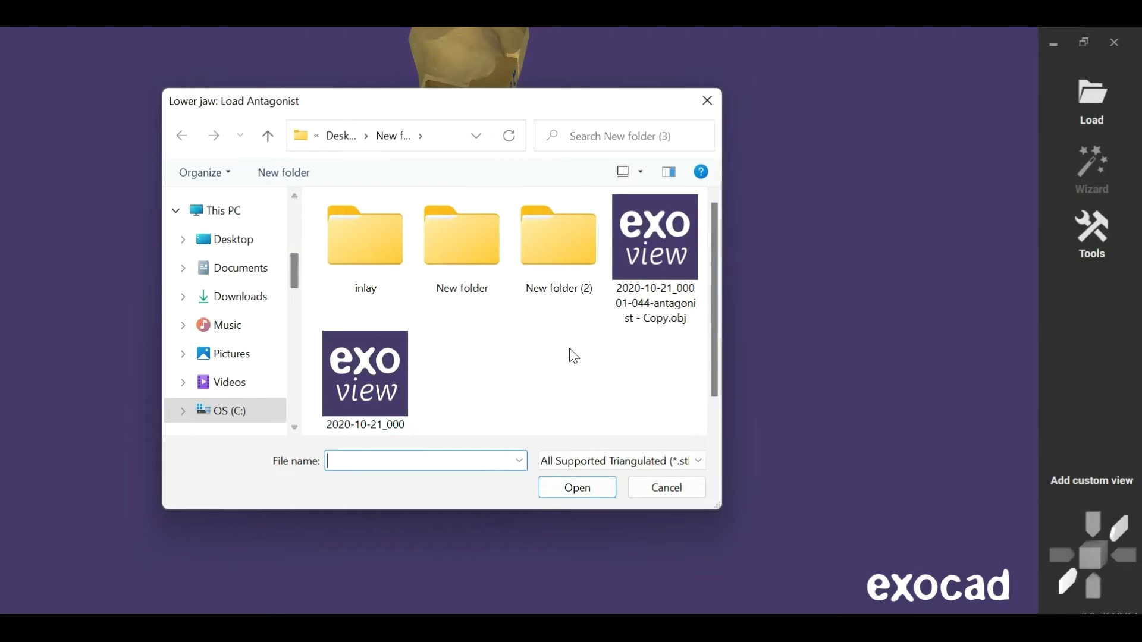
# Step: Load 2020-10-21_00001-044-antagonist - Copy.obj as the lower jaw antagonist
pyautogui.scroll(-1, 666, 256)
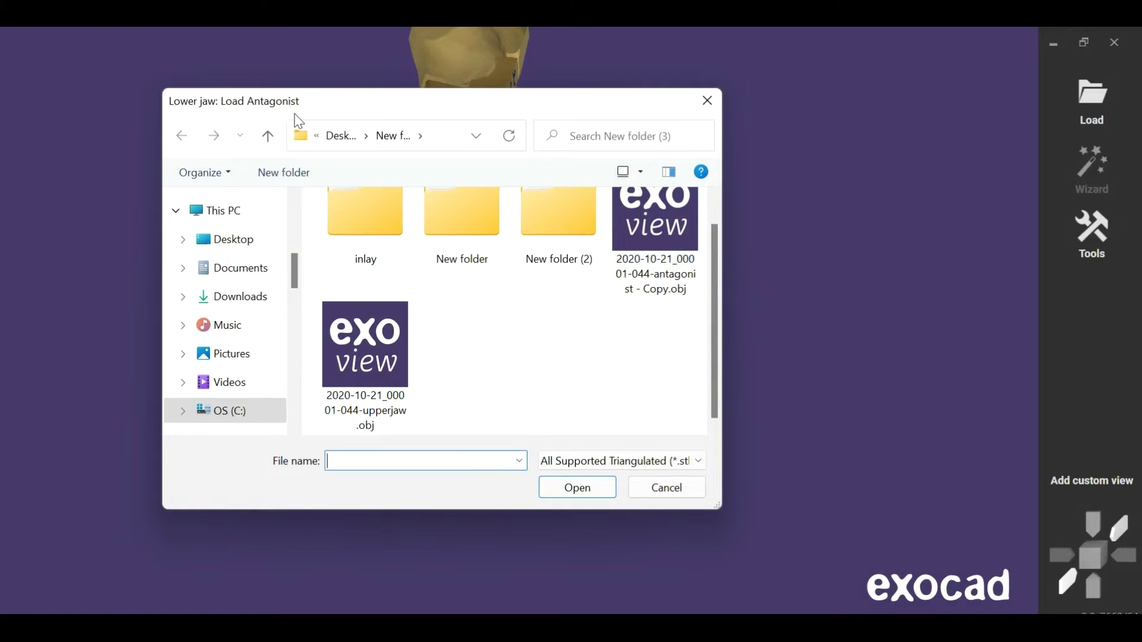
pyautogui.doubleClick(655, 244)
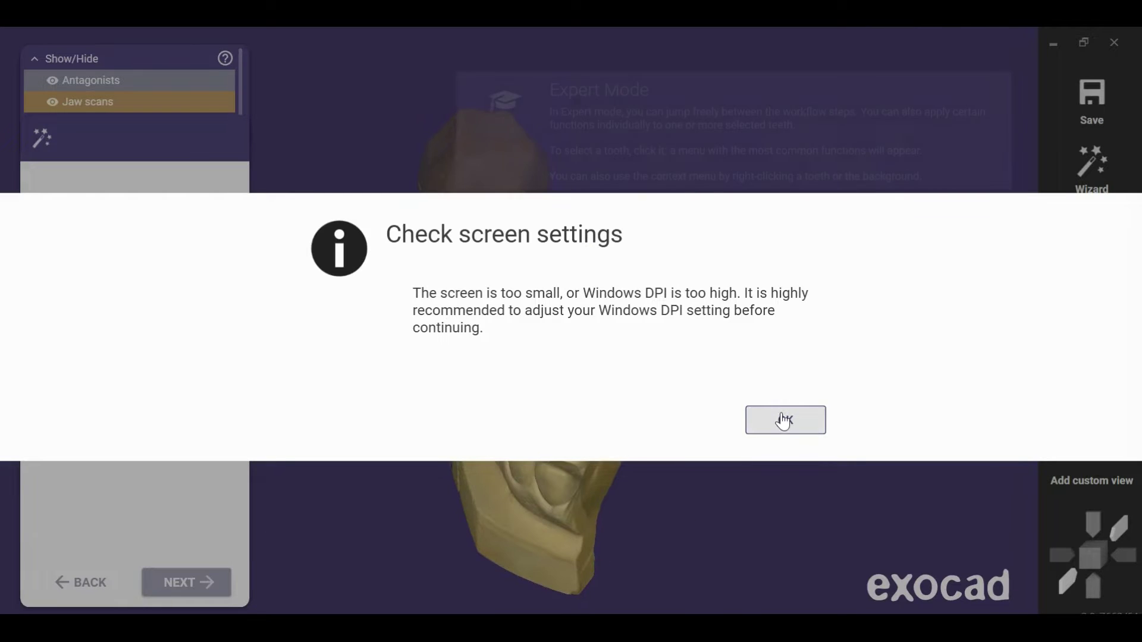
pyautogui.click(767, 414)
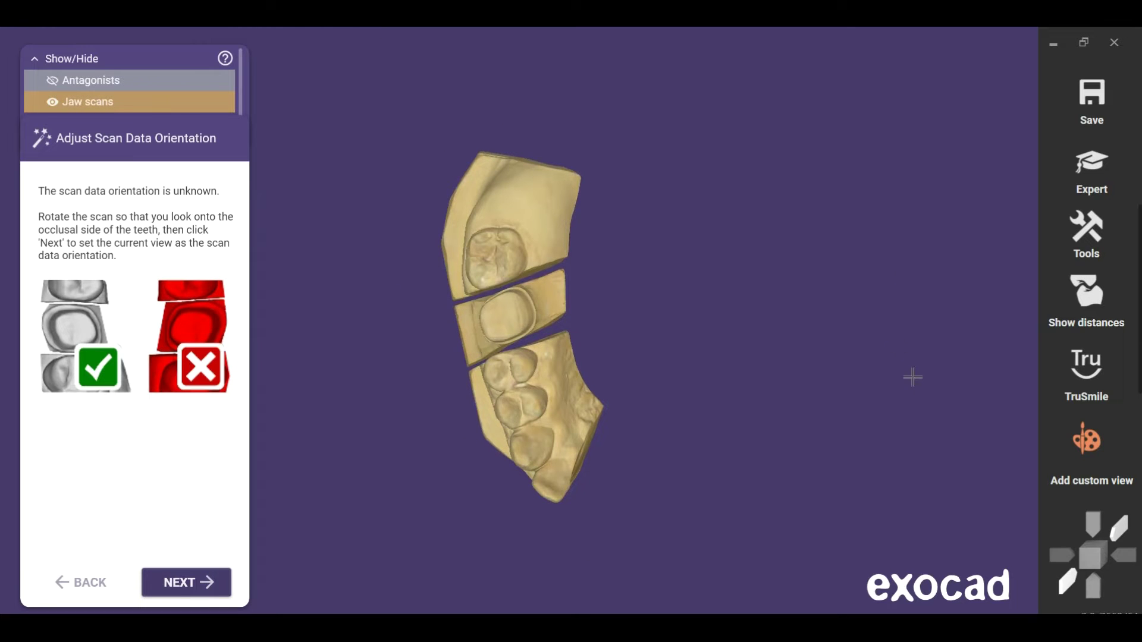
# Step: Rotate the upper jaw scan to look straight onto the occlusal side of the teeth and accept this view as the scan data orientation
pyautogui.moveTo(986, 357); pyautogui.dragTo(988, 353, button='right')
pyautogui.moveTo(678, 278); pyautogui.dragTo(743, 278, button='middle')
pyautogui.moveTo(749, 272)
pyautogui.keyDown('ctrl'); pyautogui.mouseDown(button='right')
pyautogui.moveTo(784, 263)
pyautogui.moveTo(740, 261)
pyautogui.mouseUp(button='right'); pyautogui.keyUp('ctrl')
pyautogui.moveTo(766, 261)
pyautogui.mouseDown(button='middle')
pyautogui.moveTo(813, 253)
pyautogui.moveTo(775, 270)
pyautogui.moveTo(831, 263)
pyautogui.moveTo(776, 269)
pyautogui.mouseUp(button='middle')
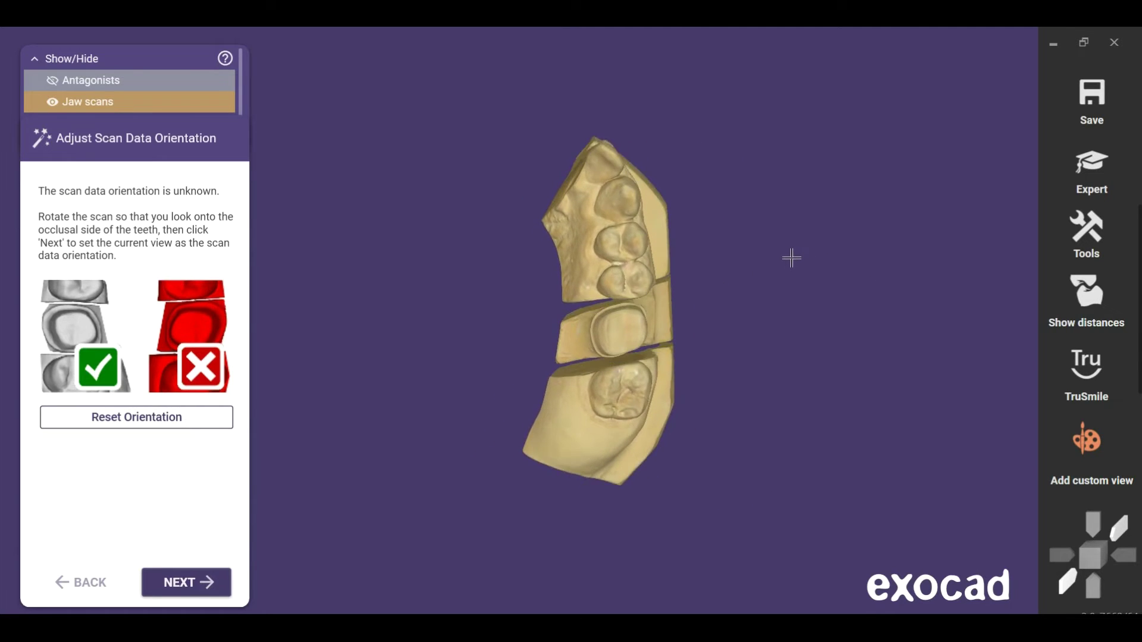
pyautogui.moveTo(792, 259); pyautogui.dragTo(821, 259, button='right')
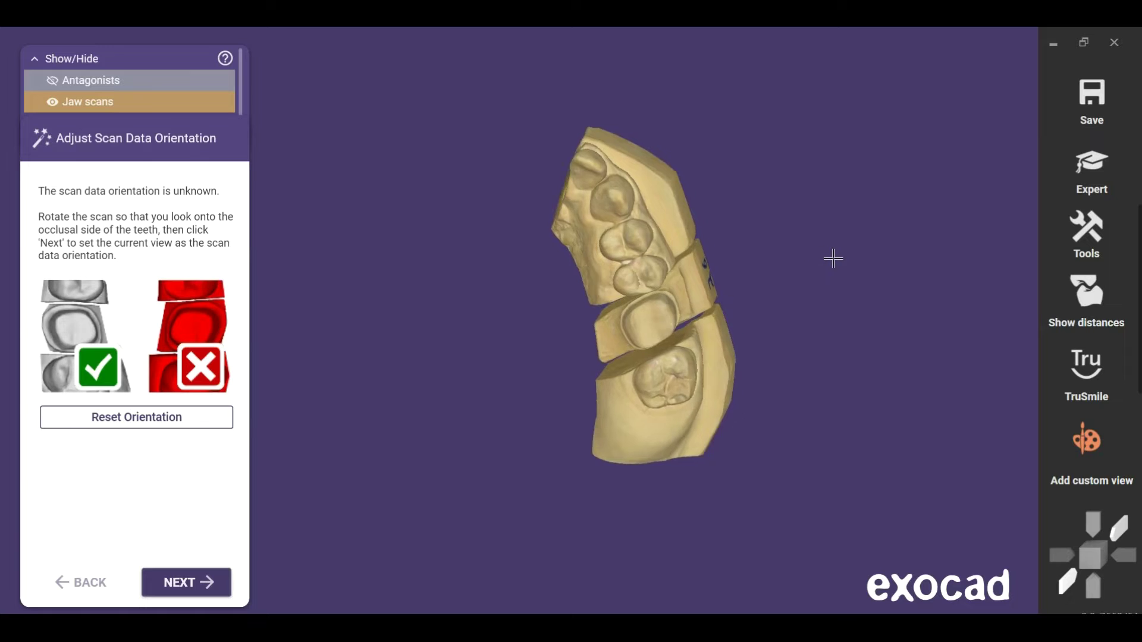
pyautogui.moveTo(643, 203)
pyautogui.mouseDown(button='right')
pyautogui.moveTo(760, 216)
pyautogui.moveTo(641, 196)
pyautogui.mouseUp(button='right')
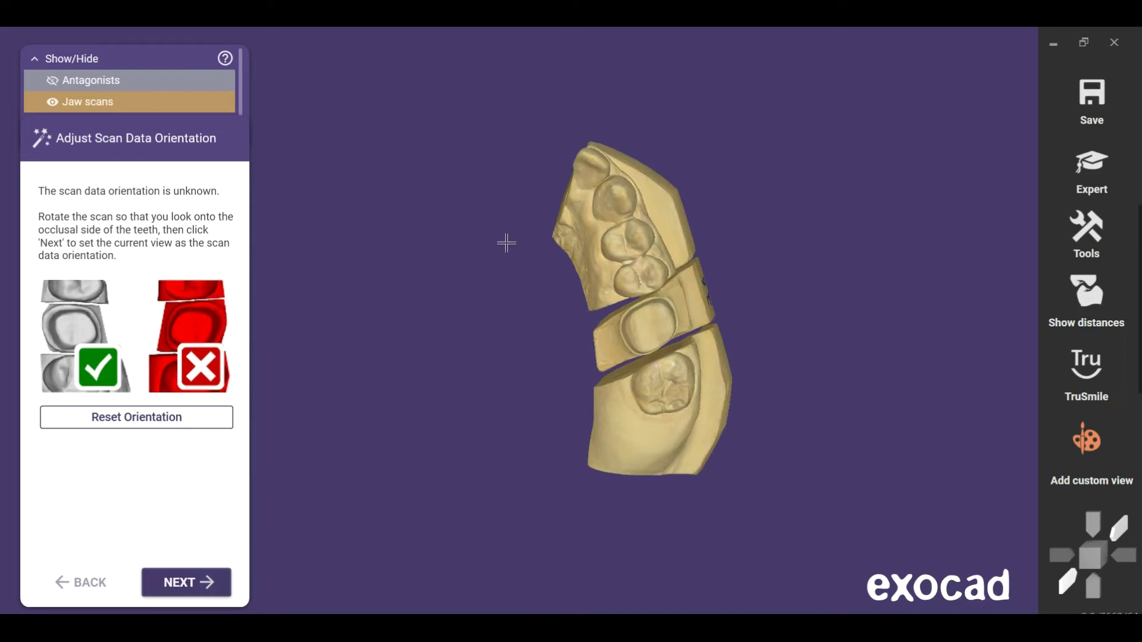
pyautogui.moveTo(317, 206); pyautogui.dragTo(316, 215, button='right')
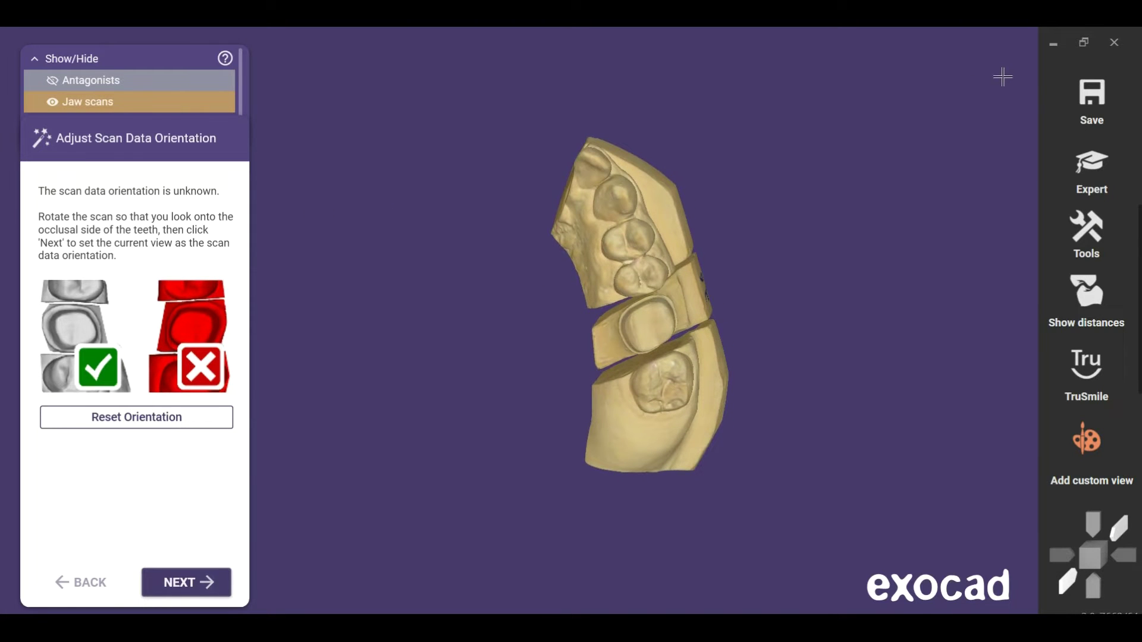
pyautogui.moveTo(1008, 61); pyautogui.dragTo(1004, 59, button='right')
pyautogui.moveTo(681, 227); pyautogui.dragTo(681, 228, button='right')
pyautogui.scroll(5, 611, 317)
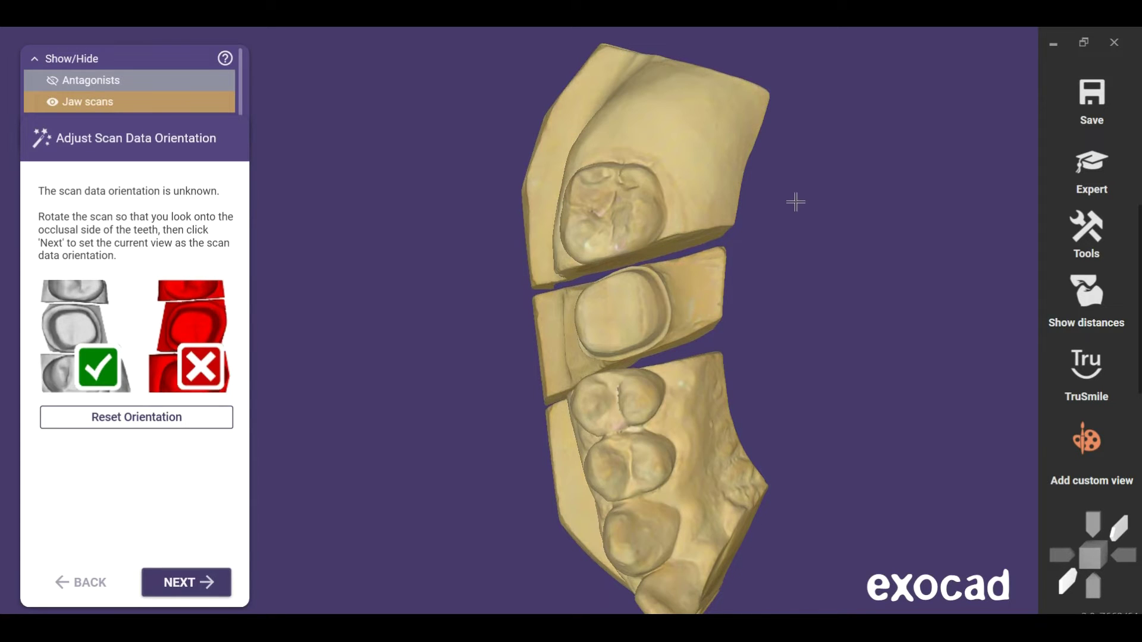
pyautogui.scroll(-1, 826, 164)
pyautogui.moveTo(1032, 101)
pyautogui.mouseDown(button='right')
pyautogui.moveTo(1022, 112)
pyautogui.moveTo(1030, 105)
pyautogui.mouseUp(button='right')
pyautogui.moveTo(927, 231); pyautogui.dragTo(836, 200, button='right')
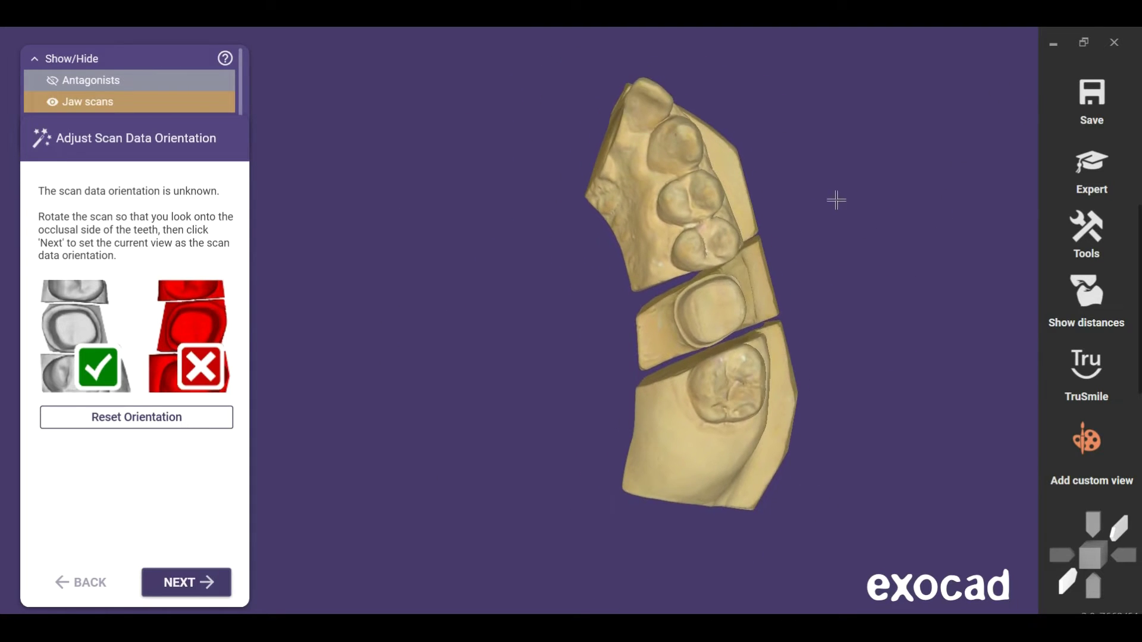
pyautogui.moveTo(836, 200); pyautogui.dragTo(805, 193, button='middle')
pyautogui.click(202, 581)
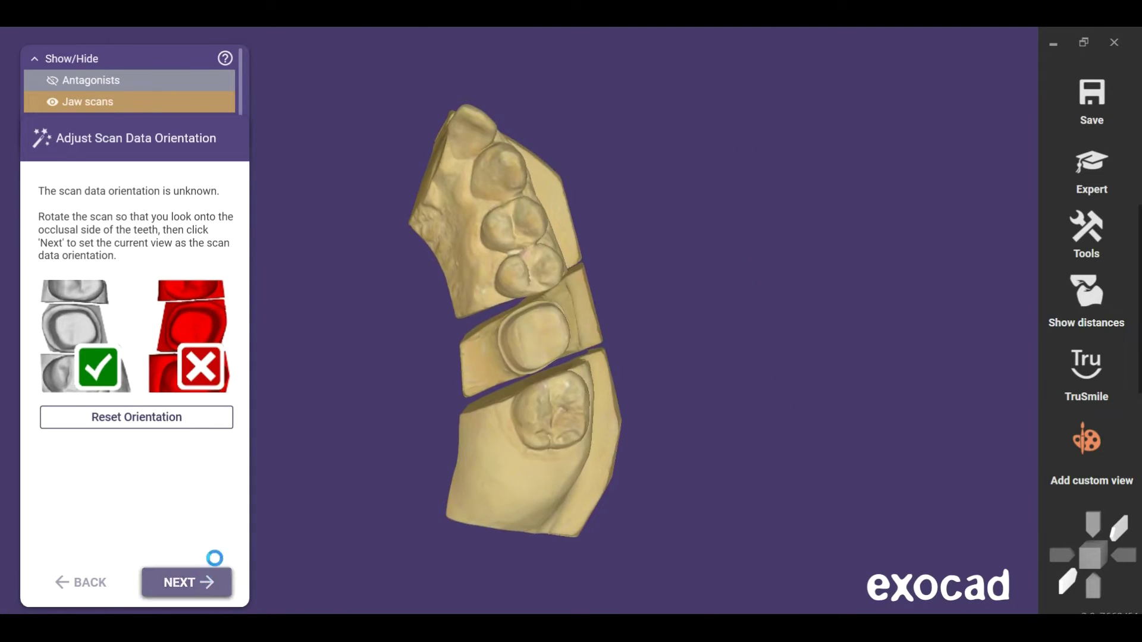
# Step: Detect the margin line of tooth 26 by setting a point on the buccal side of the preparation edge
pyautogui.moveTo(427, 195); pyautogui.dragTo(434, 211, button='right')
pyautogui.moveTo(448, 454); pyautogui.dragTo(528, 248, button='right')
pyautogui.moveTo(631, 191); pyautogui.dragTo(705, 78, button='middle')
pyautogui.moveTo(705, 77); pyautogui.dragTo(672, 116, button='right')
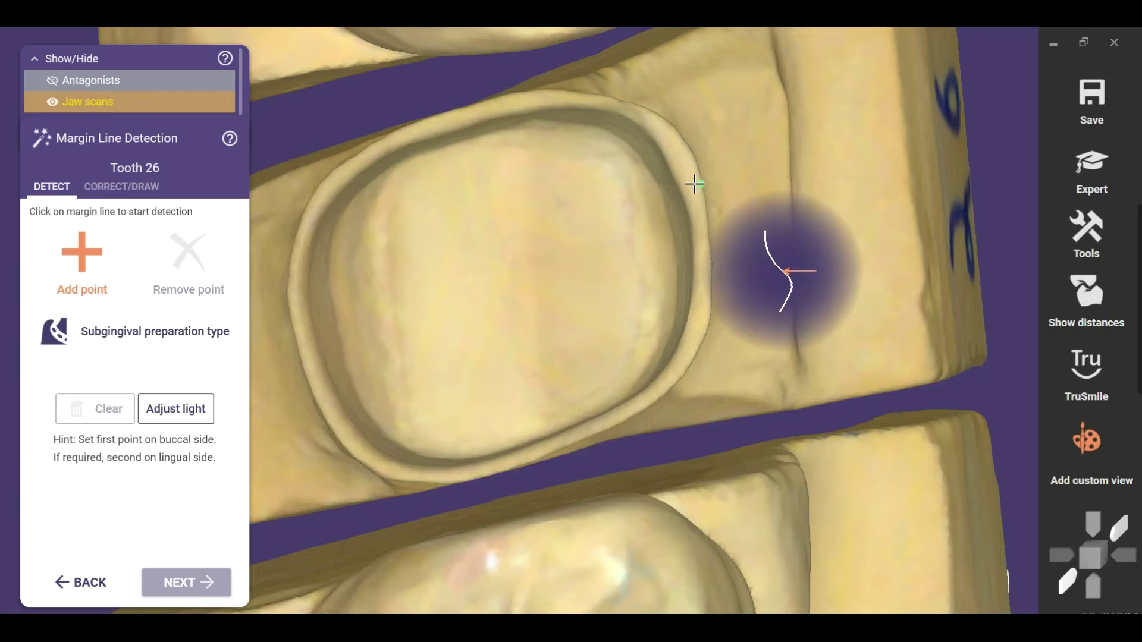
pyautogui.click(695, 184)
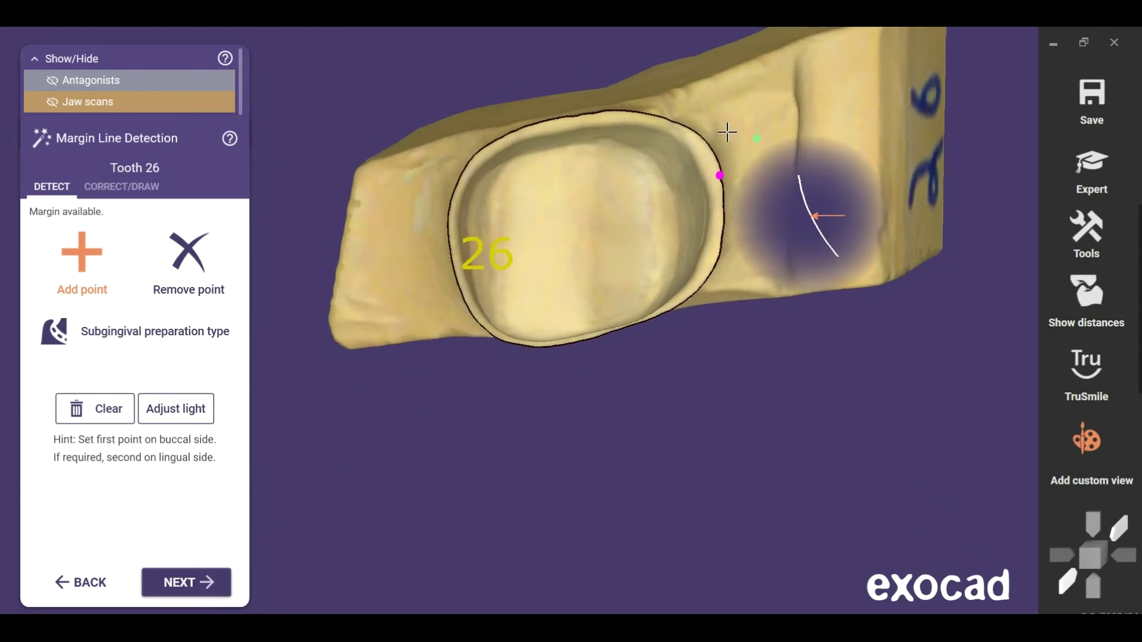
# Step: Clear the detected margin and draw a closed margin line for tooth 26 manually, point by point around the preparation edge
pyautogui.click(95, 408)
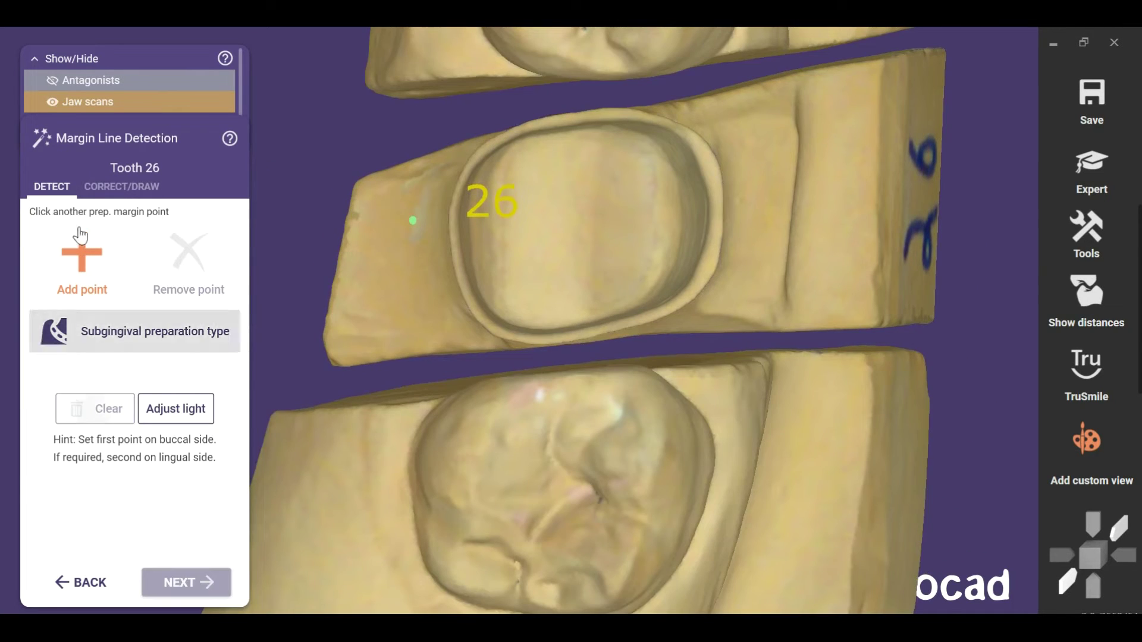
pyautogui.click(122, 186)
pyautogui.scroll(4, 720, 185)
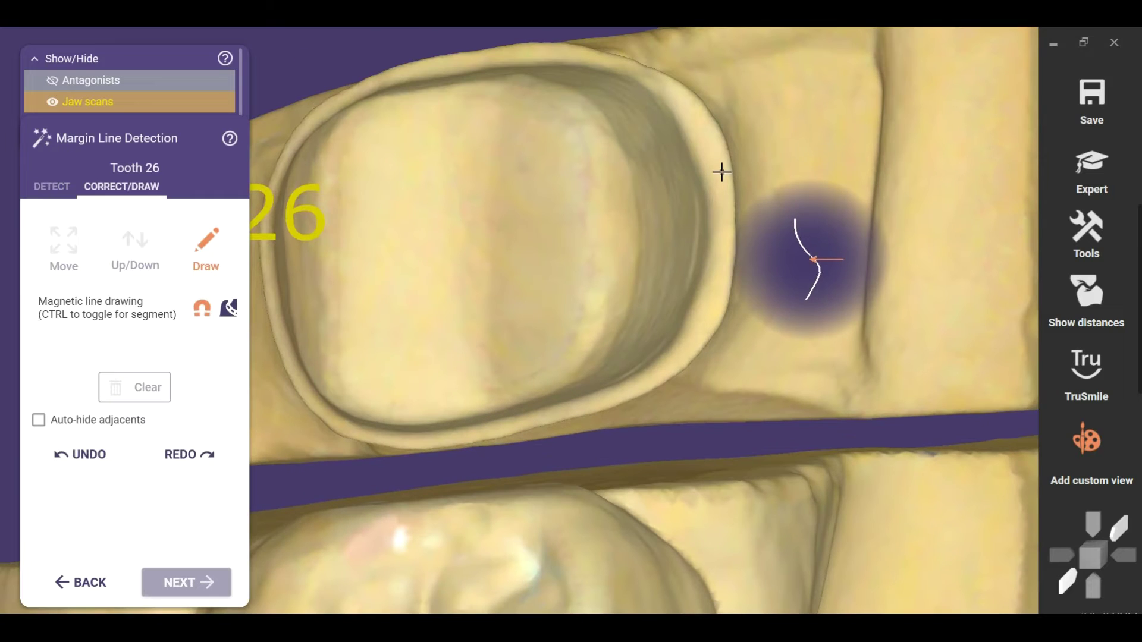
pyautogui.click(730, 159)
pyautogui.click(732, 261)
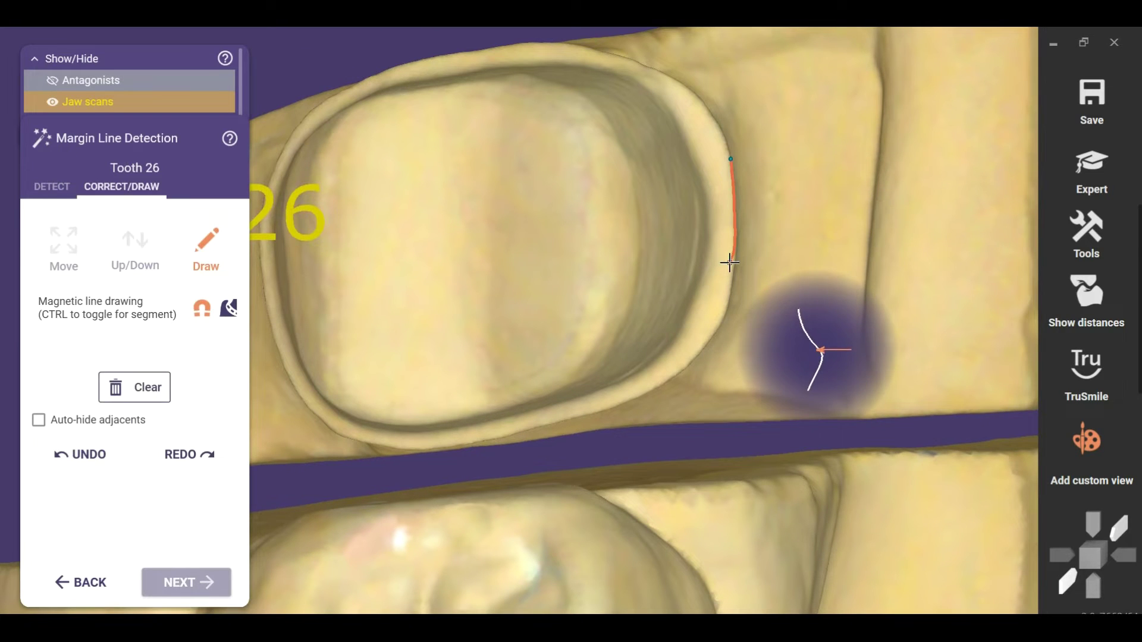
pyautogui.click(670, 376)
pyautogui.moveTo(670, 377); pyautogui.dragTo(678, 370, button='right')
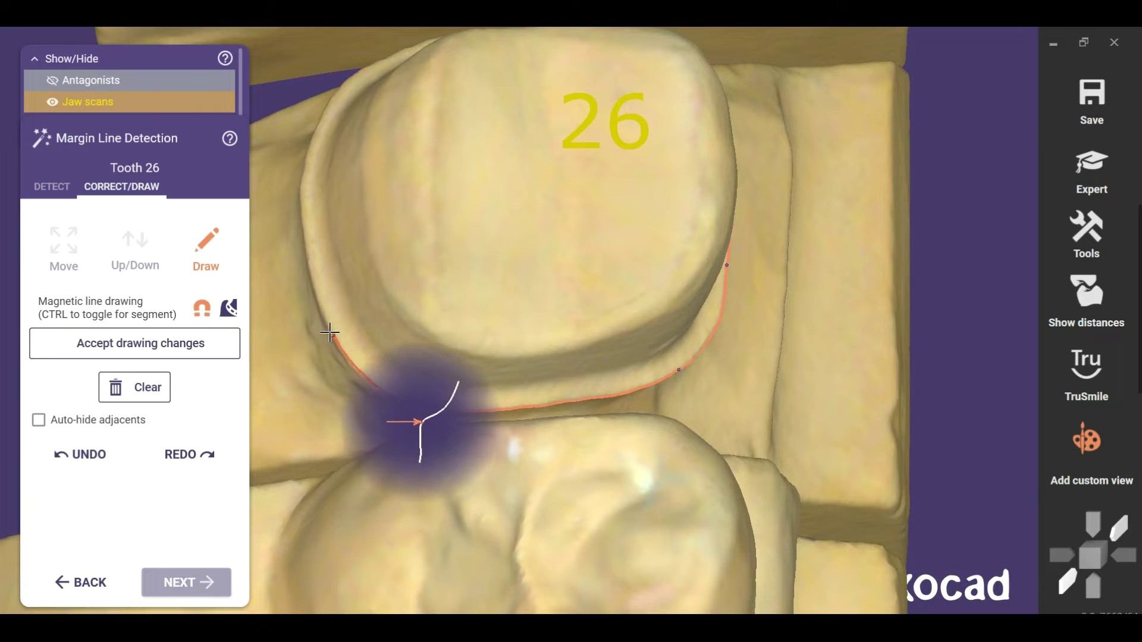
pyautogui.click(322, 317)
pyautogui.moveTo(321, 317); pyautogui.dragTo(323, 303, button='right')
pyautogui.click(305, 191)
pyautogui.moveTo(306, 192); pyautogui.dragTo(281, 213, button='right')
pyautogui.click(354, 97)
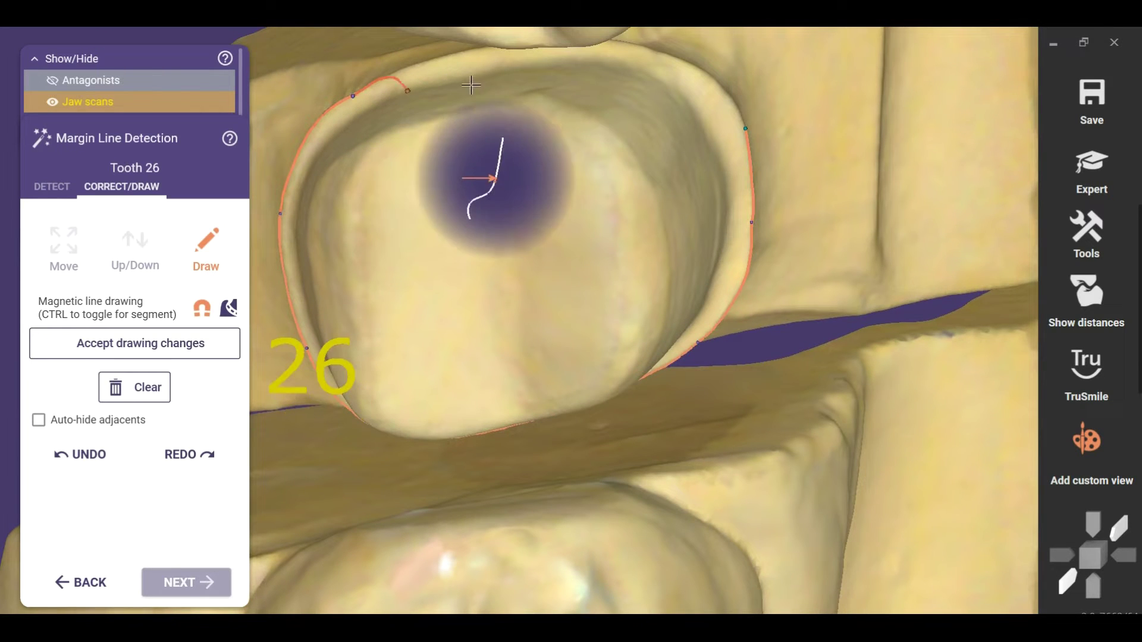
pyautogui.click(491, 50)
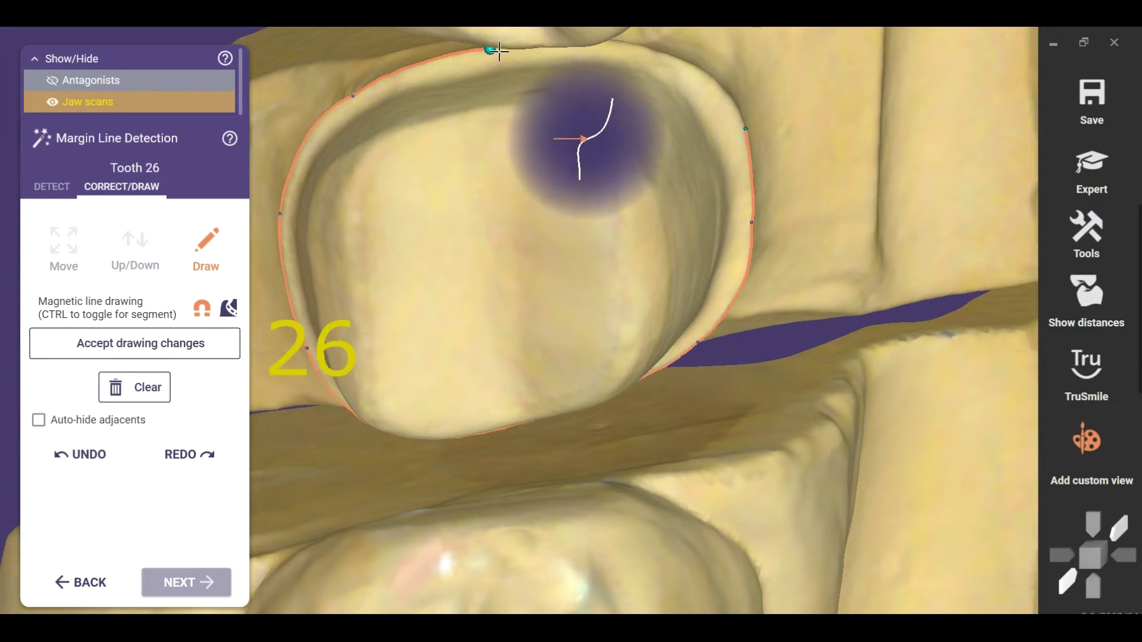
pyautogui.click(648, 52)
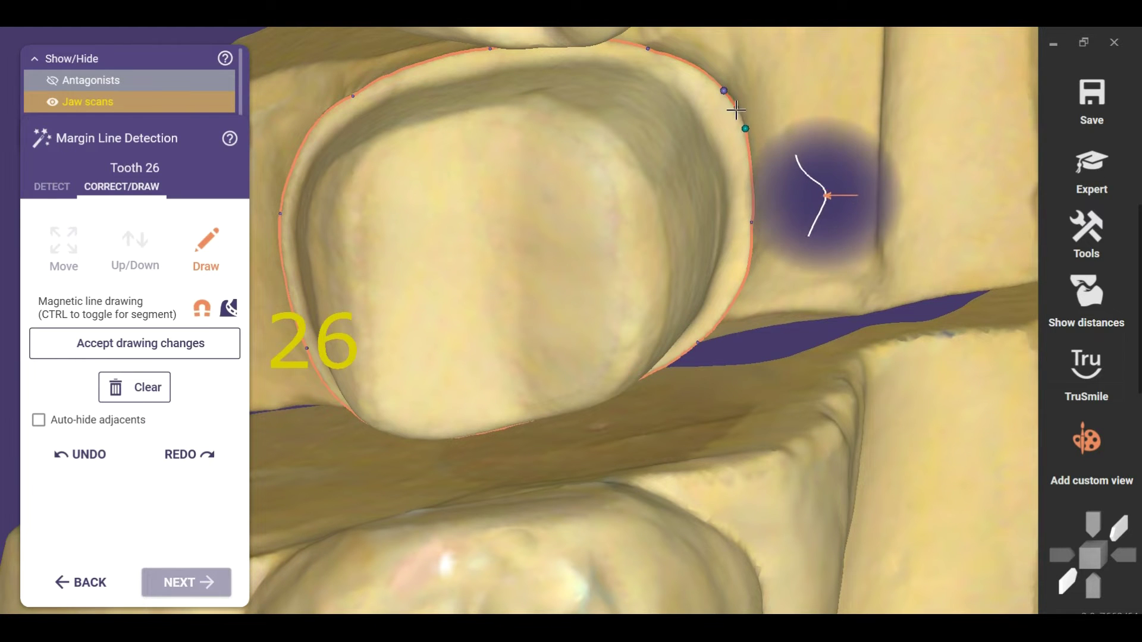
pyautogui.doubleClick(738, 111)
pyautogui.scroll(-3, 772, 128)
pyautogui.moveTo(788, 141); pyautogui.dragTo(787, 129, button='right')
# Step: Clear the hand-drawn margin and detect the margin line of tooth 26 again from a point on the buccal preparation edge
pyautogui.click(149, 407)
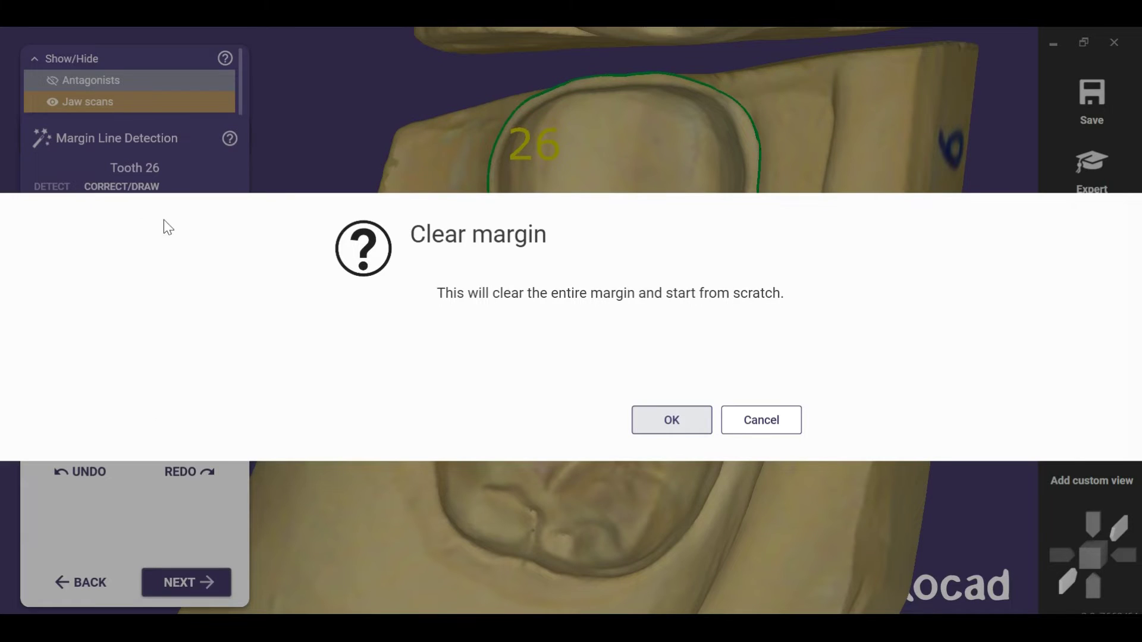
pyautogui.click(671, 423)
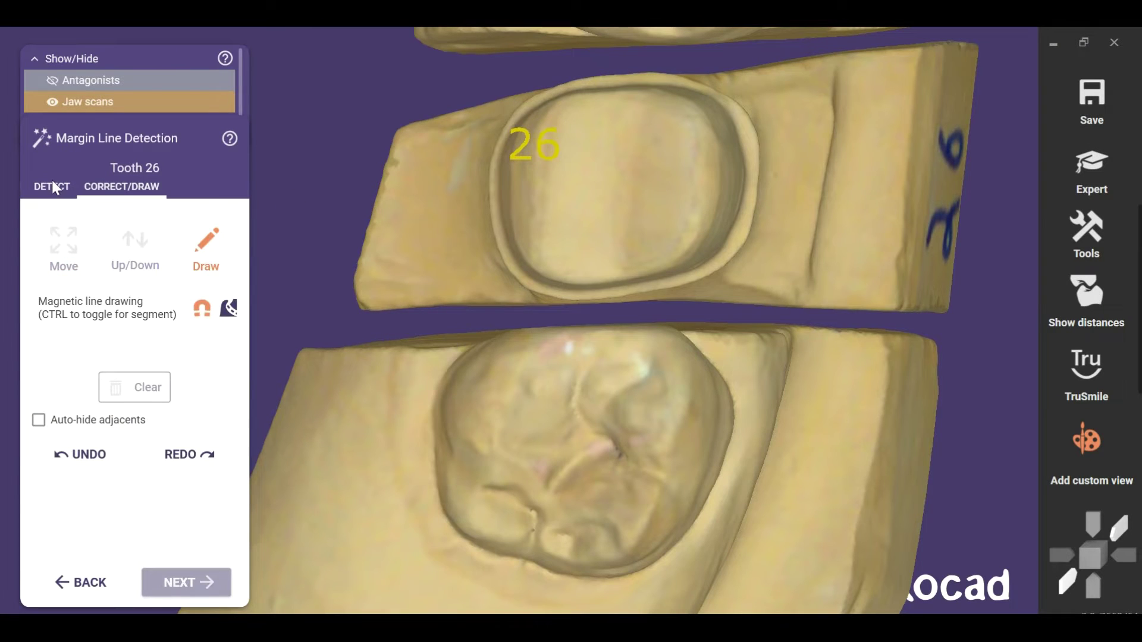
pyautogui.click(52, 185)
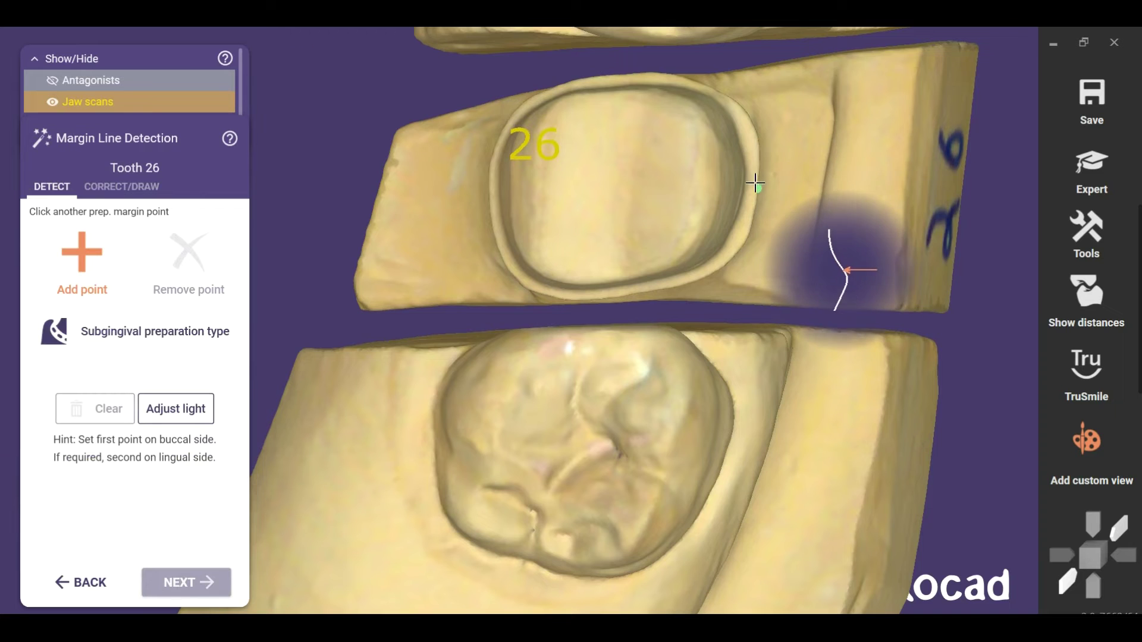
pyautogui.scroll(5, 756, 185)
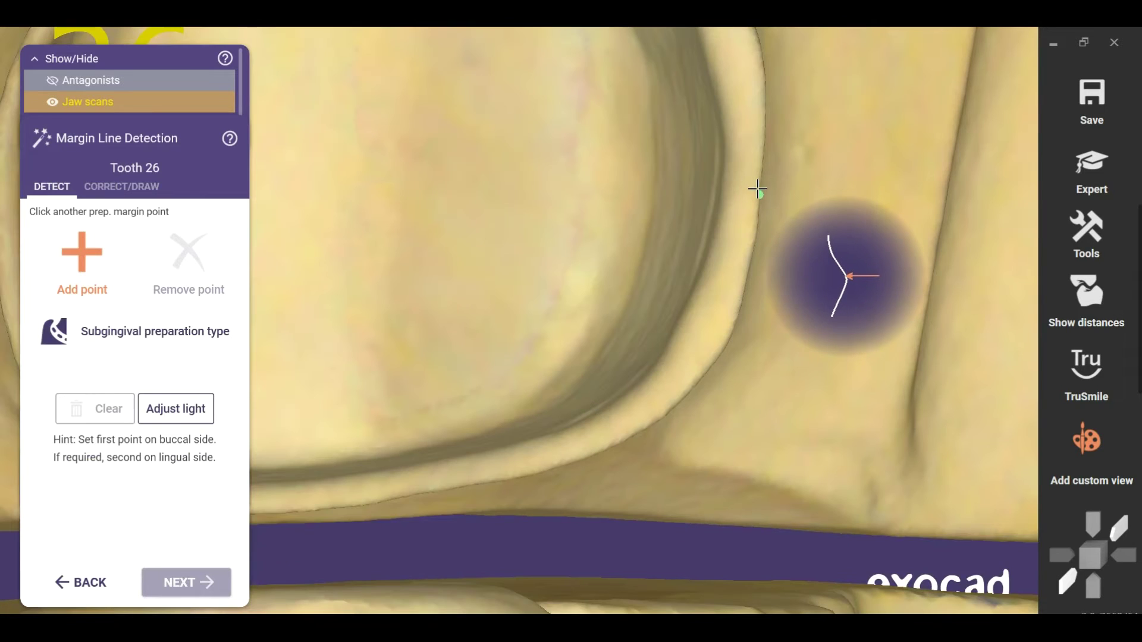
pyautogui.click(753, 188)
pyautogui.scroll(-3, 774, 187)
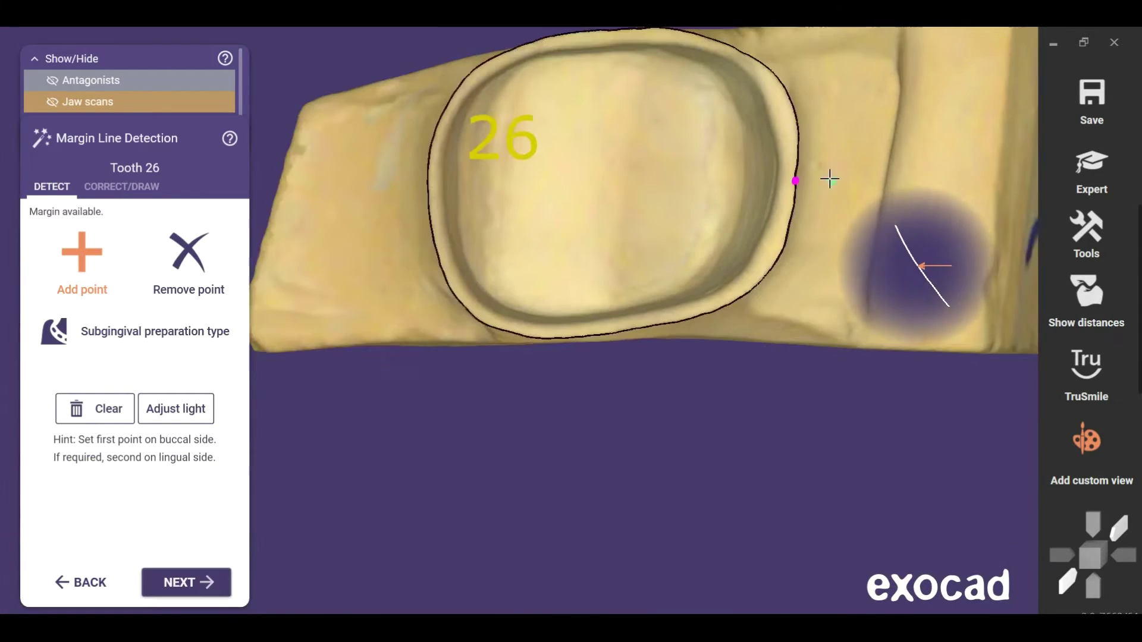
# Step: Check the detected margin line around tooth 26 in correction mode from several sides and accept it
pyautogui.scroll(-3, 839, 176)
pyautogui.moveTo(855, 171); pyautogui.dragTo(865, 224, button='middle')
pyautogui.moveTo(865, 224); pyautogui.dragTo(852, 202, button='right')
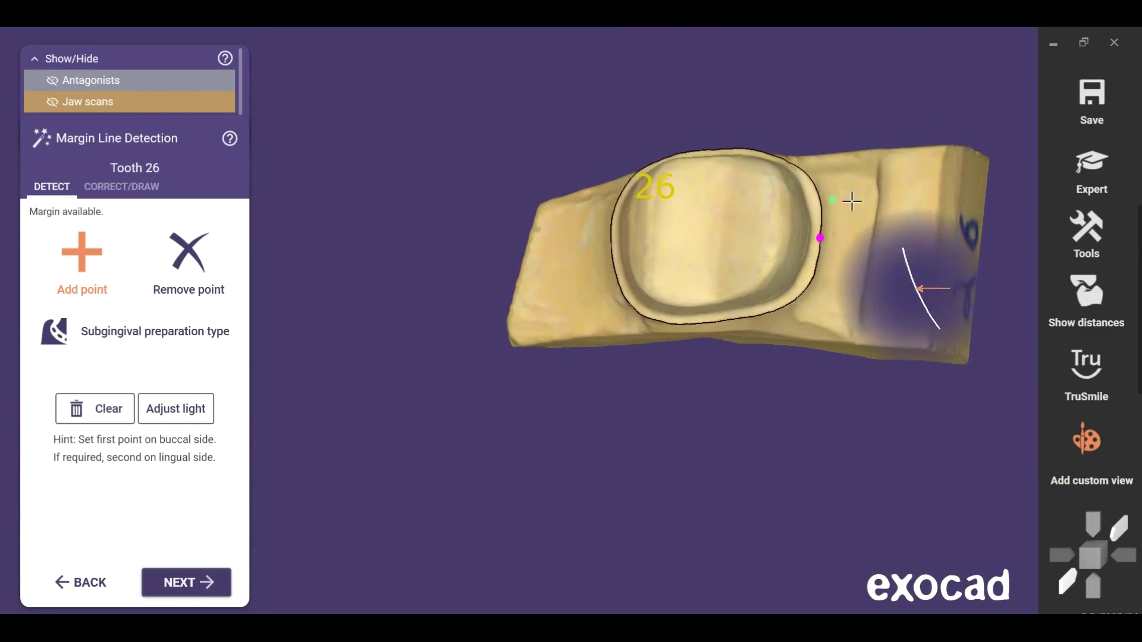
pyautogui.click(130, 192)
pyautogui.scroll(3, 874, 250)
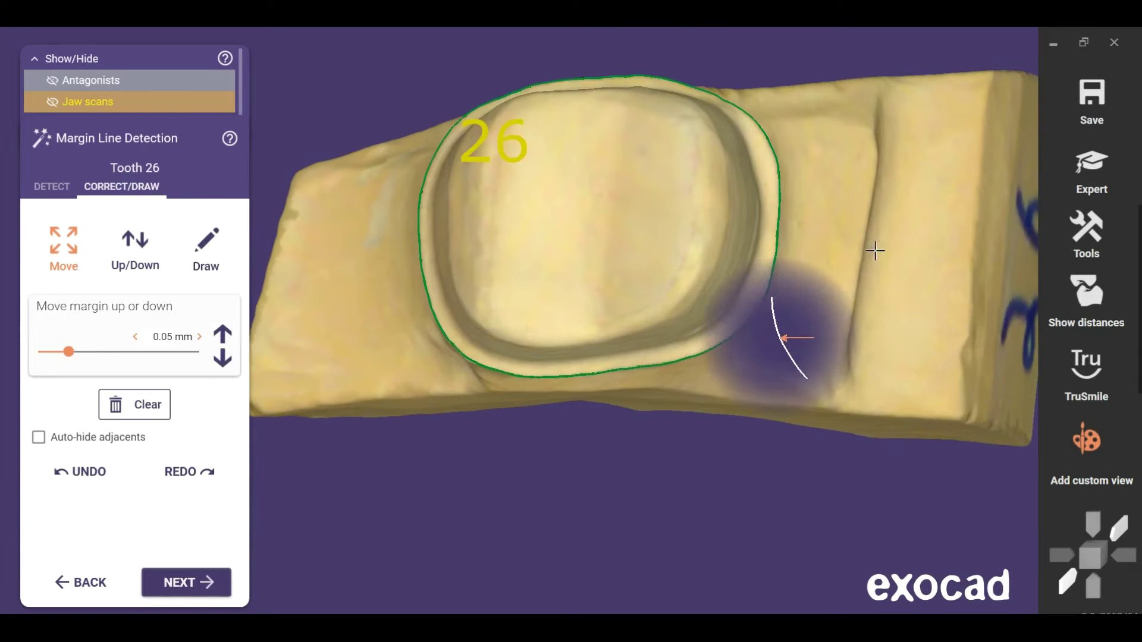
pyautogui.moveTo(874, 249); pyautogui.dragTo(855, 264, button='right')
pyautogui.scroll(5, 721, 311)
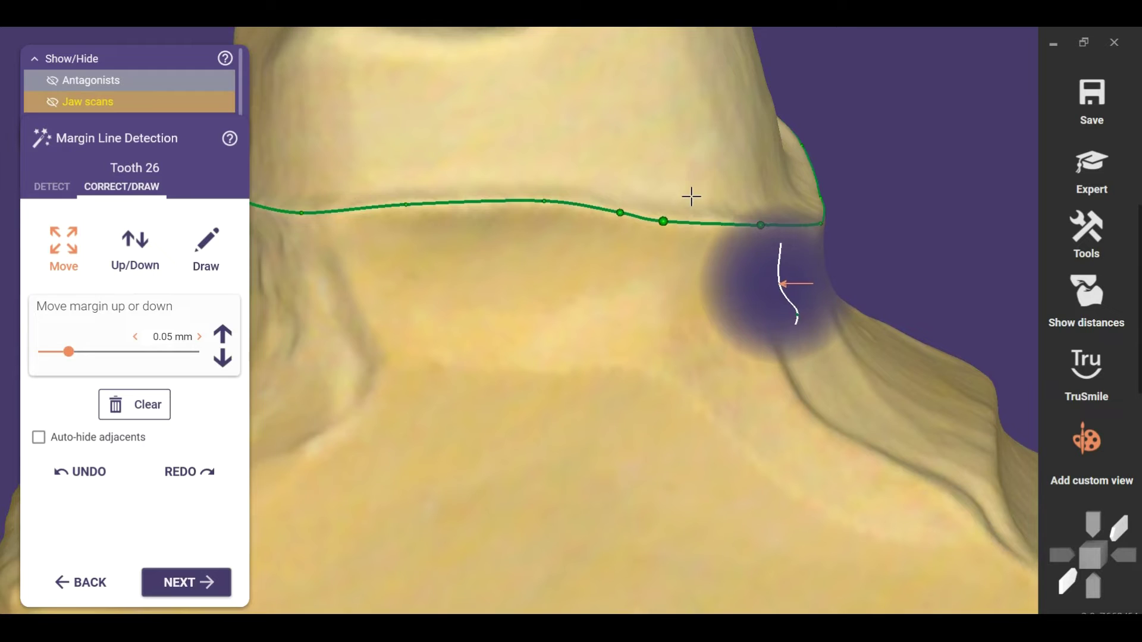
pyautogui.scroll(-2, 647, 219)
pyautogui.moveTo(647, 219); pyautogui.dragTo(701, 219, button='right')
pyautogui.scroll(-2, 649, 250)
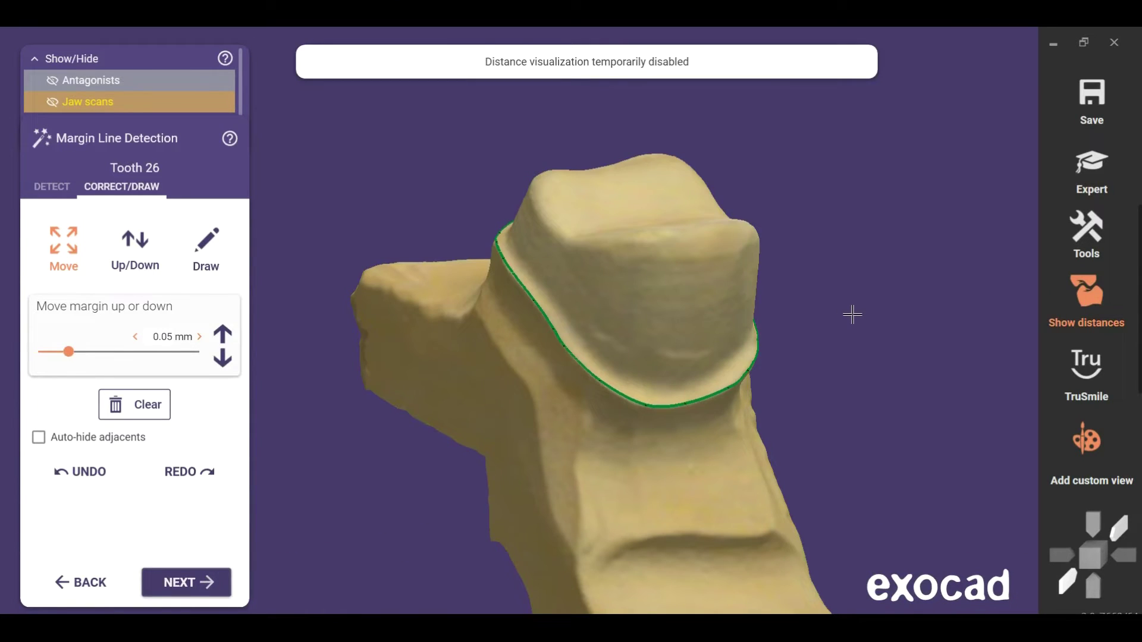
pyautogui.moveTo(852, 315); pyautogui.dragTo(830, 297, button='right')
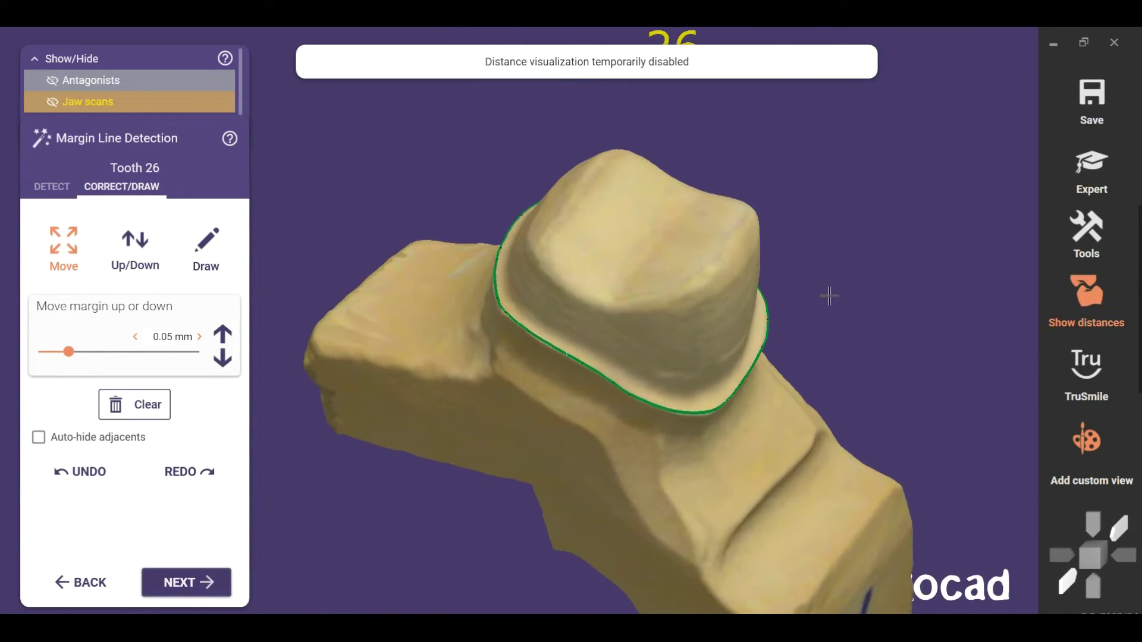
pyautogui.click(201, 575)
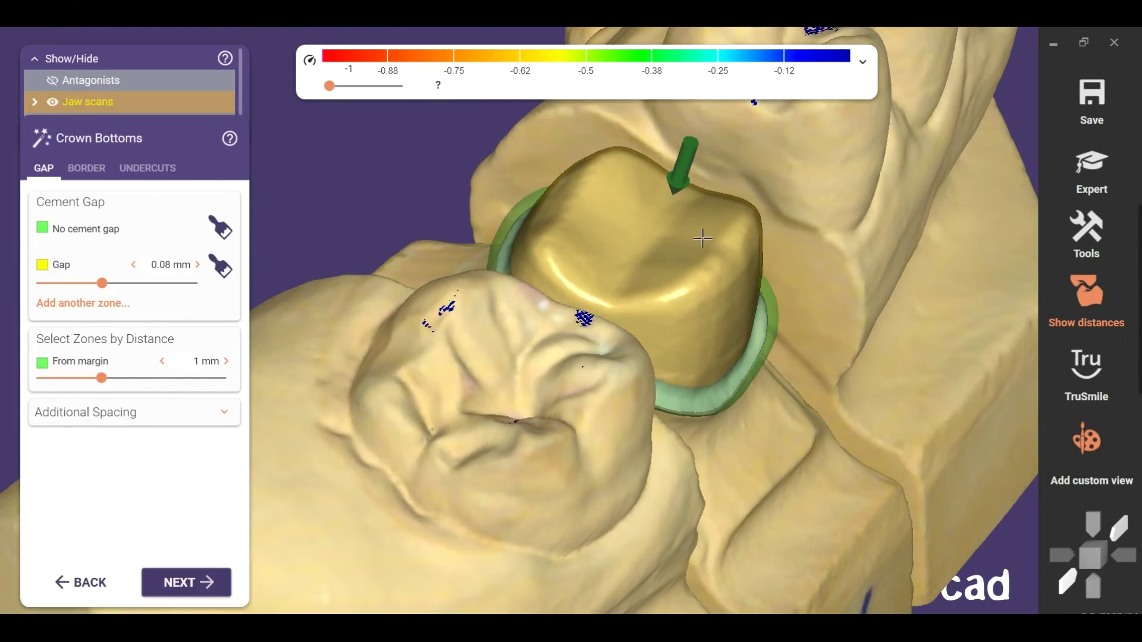
# Step: Set the crown bottom's cement gap to 0.04 mm
pyautogui.moveTo(704, 237); pyautogui.dragTo(697, 235, button='right')
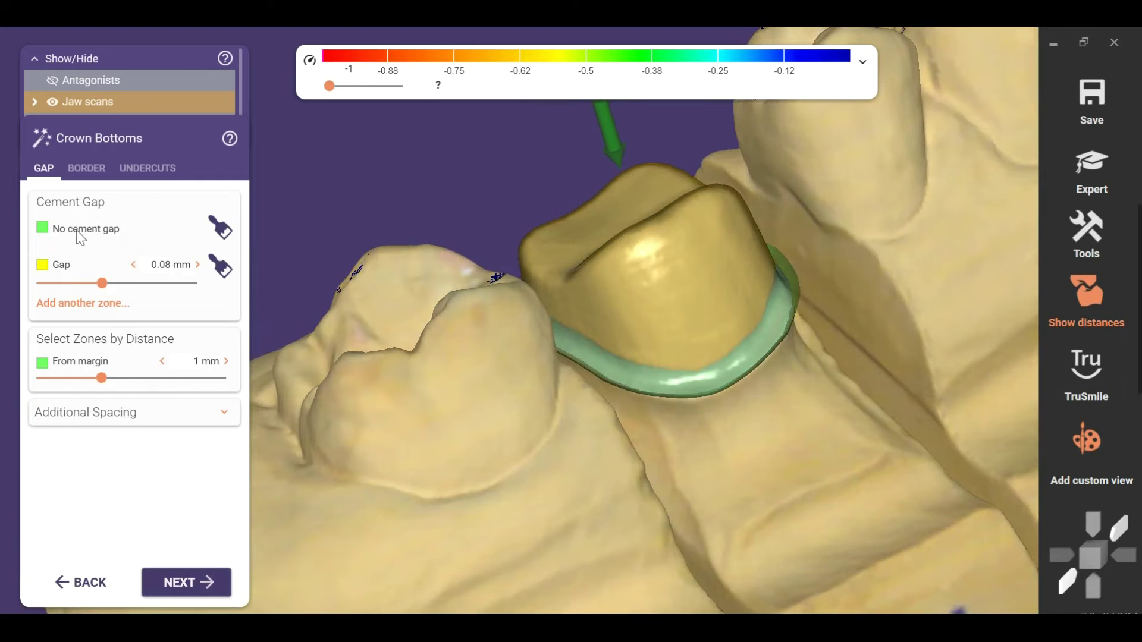
pyautogui.click(133, 265)
pyautogui.click(134, 265)
pyautogui.click(133, 265)
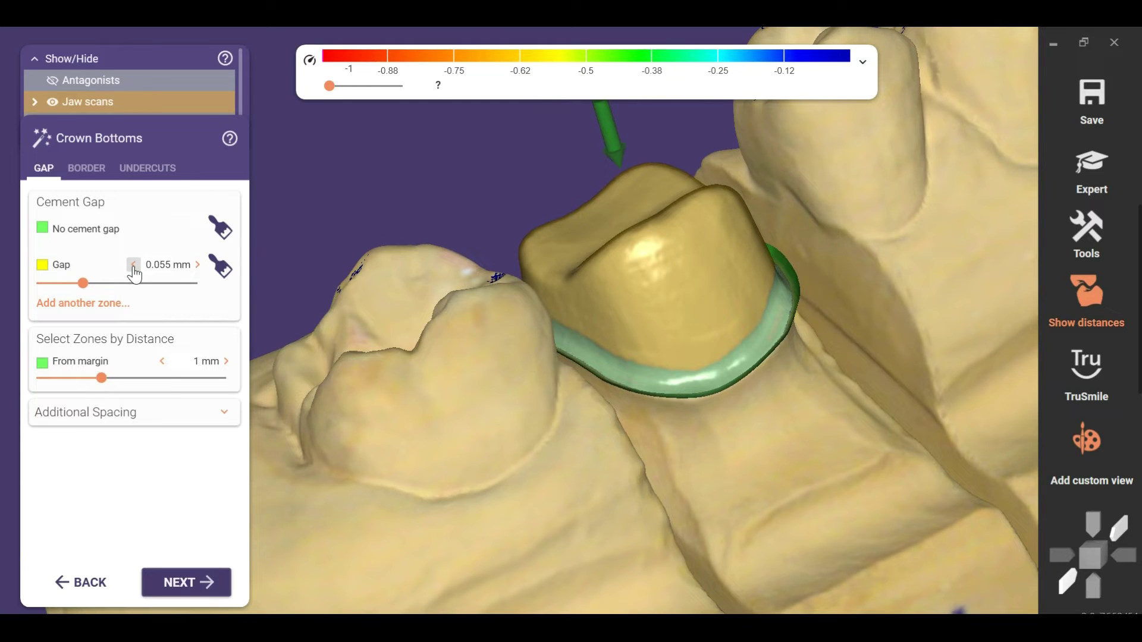
pyautogui.click(134, 265)
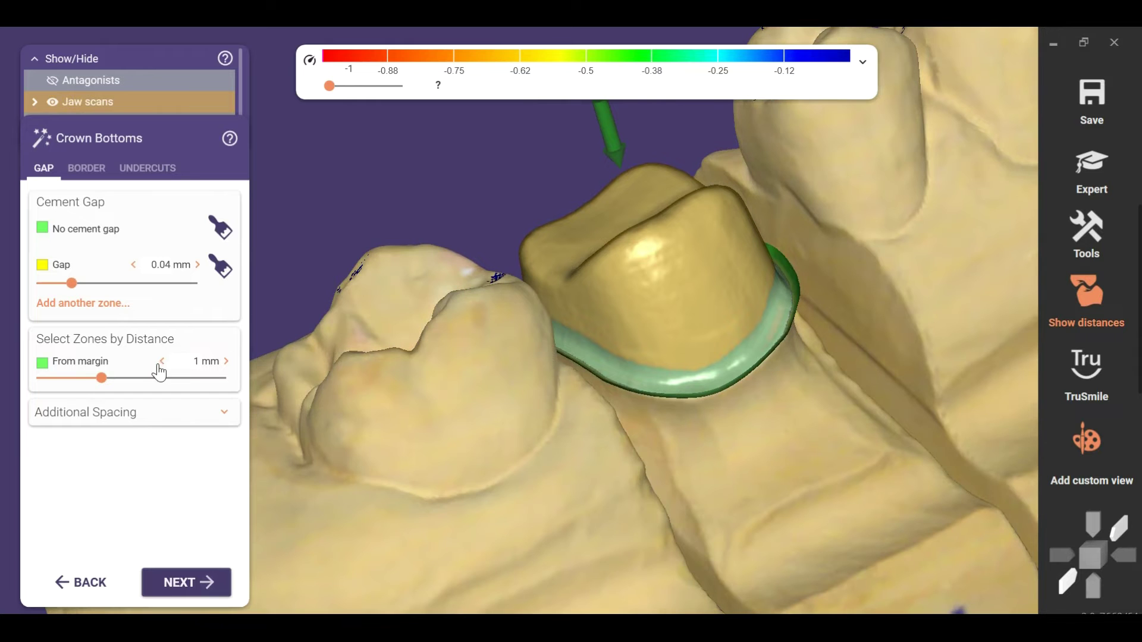
# Step: Set the zone without cement gap to 0.4 mm from the margin
pyautogui.click(162, 362)
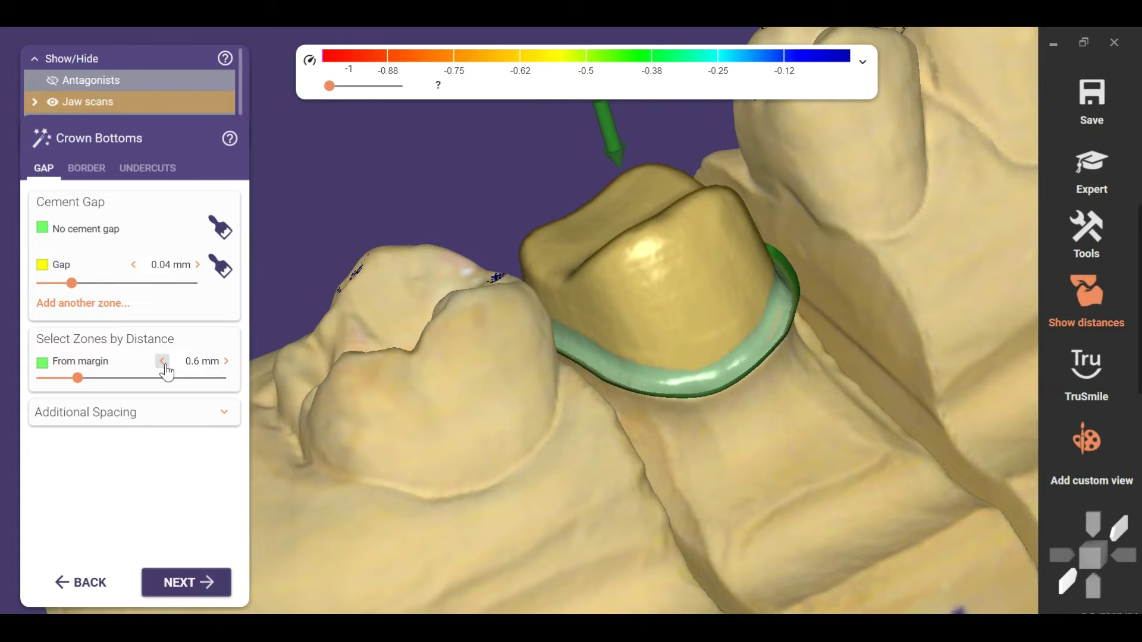
pyautogui.click(163, 362)
pyautogui.scroll(-3, 471, 308)
pyautogui.moveTo(518, 286); pyautogui.dragTo(515, 313, button='right')
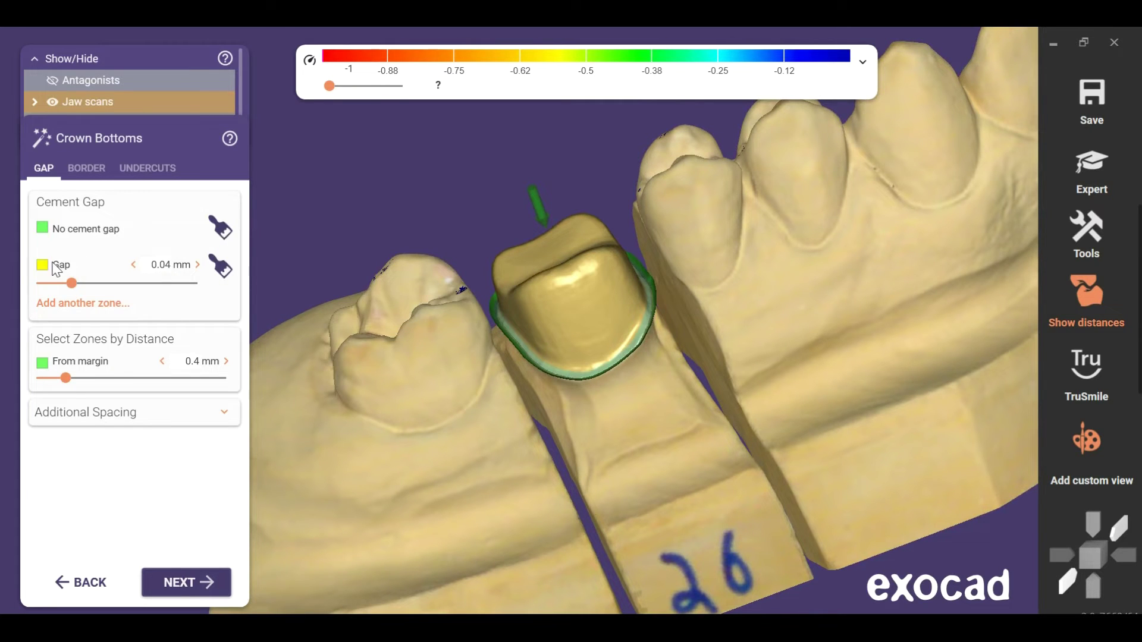
# Step: Paint a no-cement-gap patch on the buccal wall of the tooth 26 stump, near its mesial edge
pyautogui.click(228, 240)
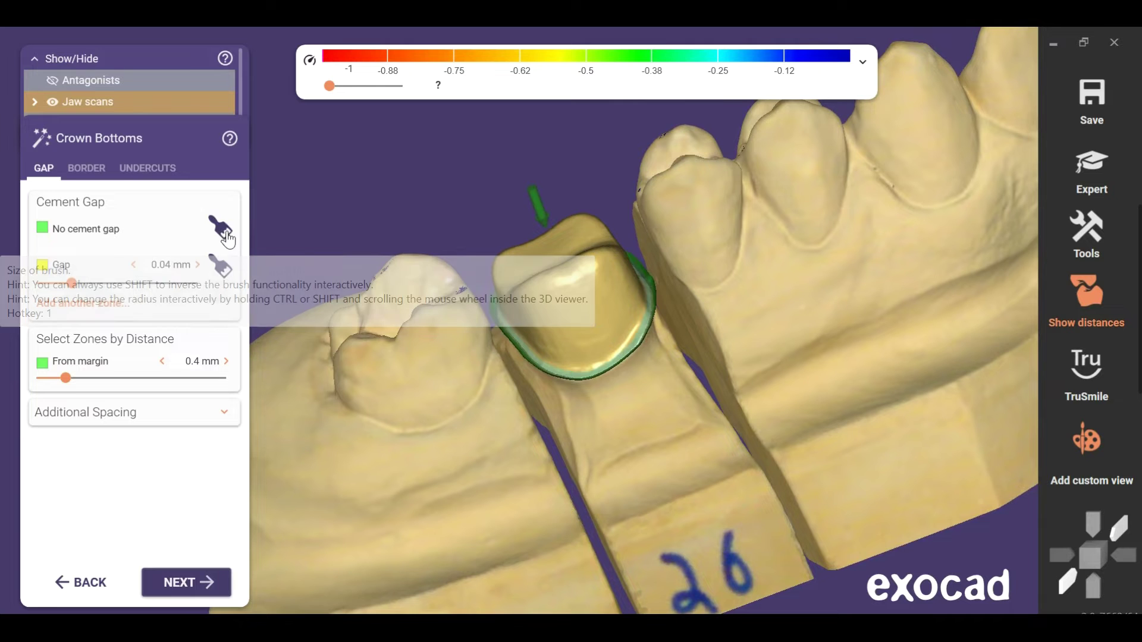
pyautogui.scroll(3, 623, 271)
pyautogui.moveTo(625, 288); pyautogui.dragTo(622, 288, button='right')
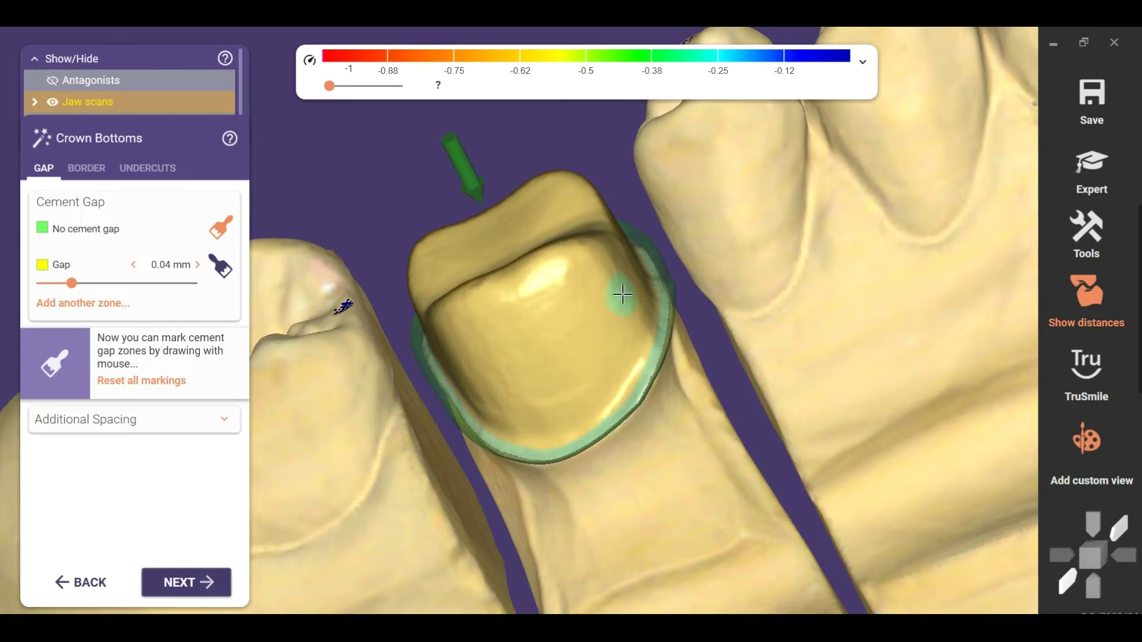
pyautogui.scroll(2, 622, 295)
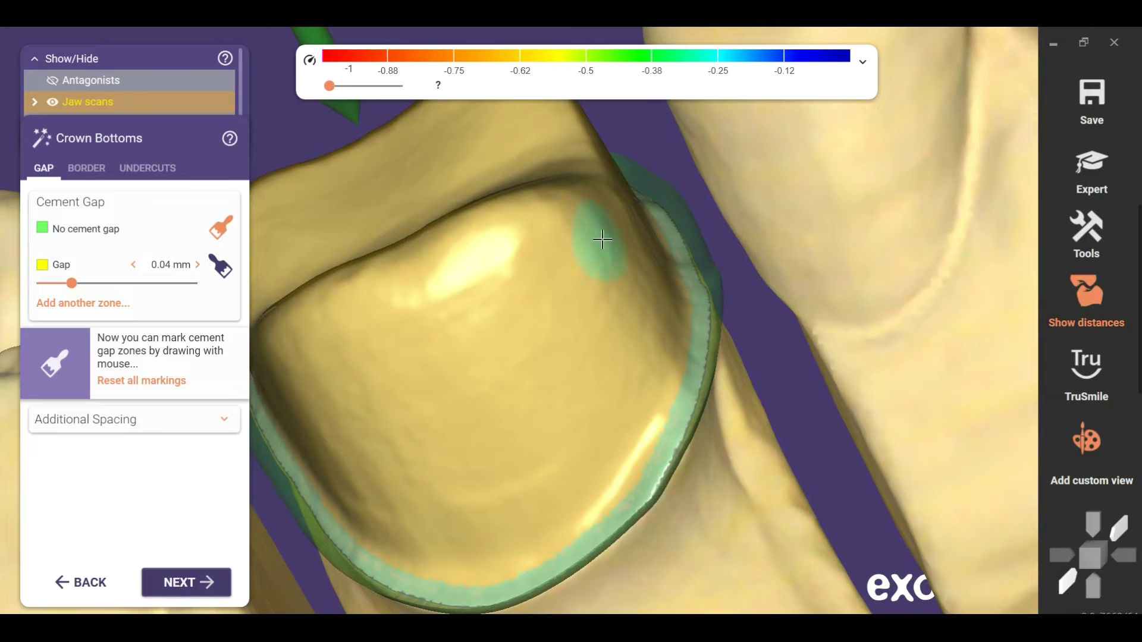
pyautogui.scroll(1, 638, 260)
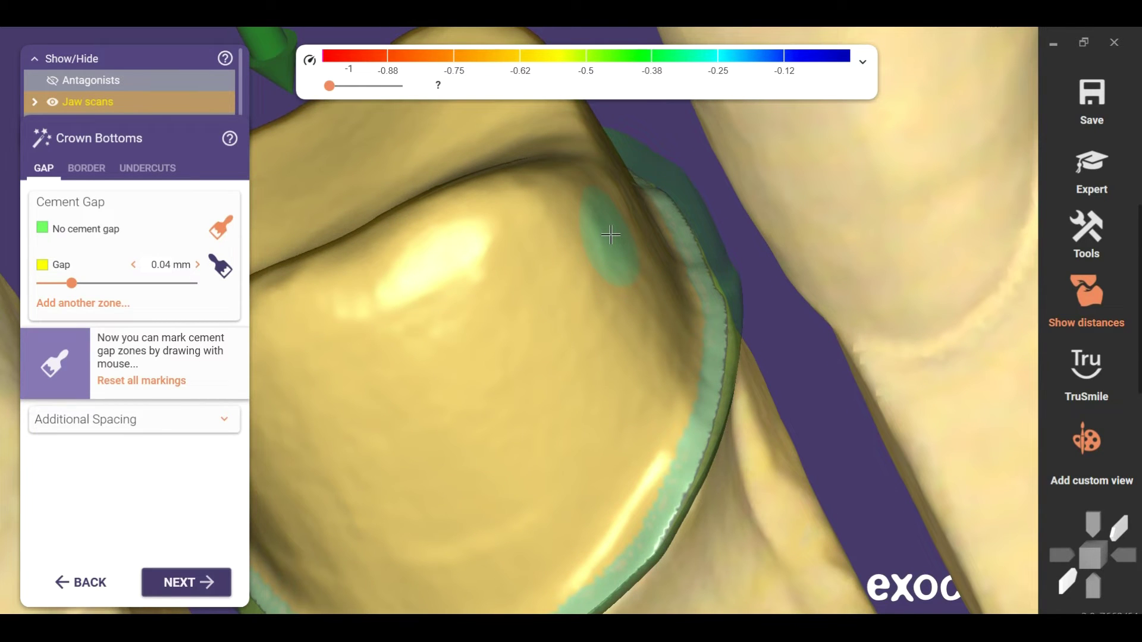
pyautogui.moveTo(611, 234); pyautogui.dragTo(641, 283)
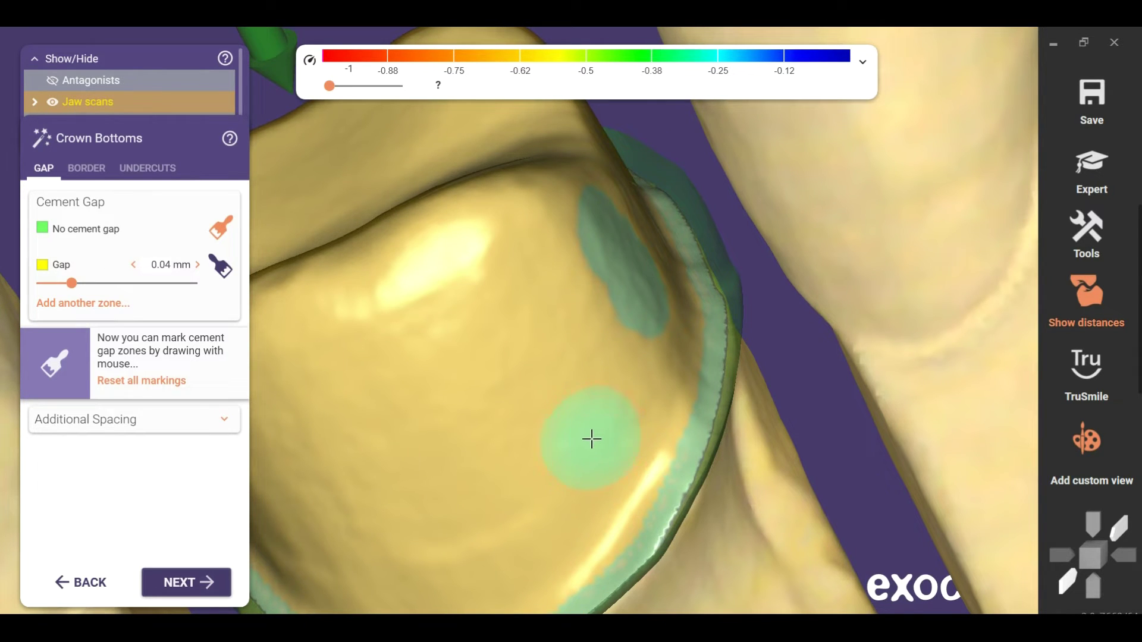
# Step: Paint over the no-cement-gap patch on the buccal wall with the cement gap brush to restore the gap there
pyautogui.click(220, 268)
pyautogui.moveTo(518, 272); pyautogui.dragTo(564, 270, button='right')
pyautogui.scroll(3, 576, 255)
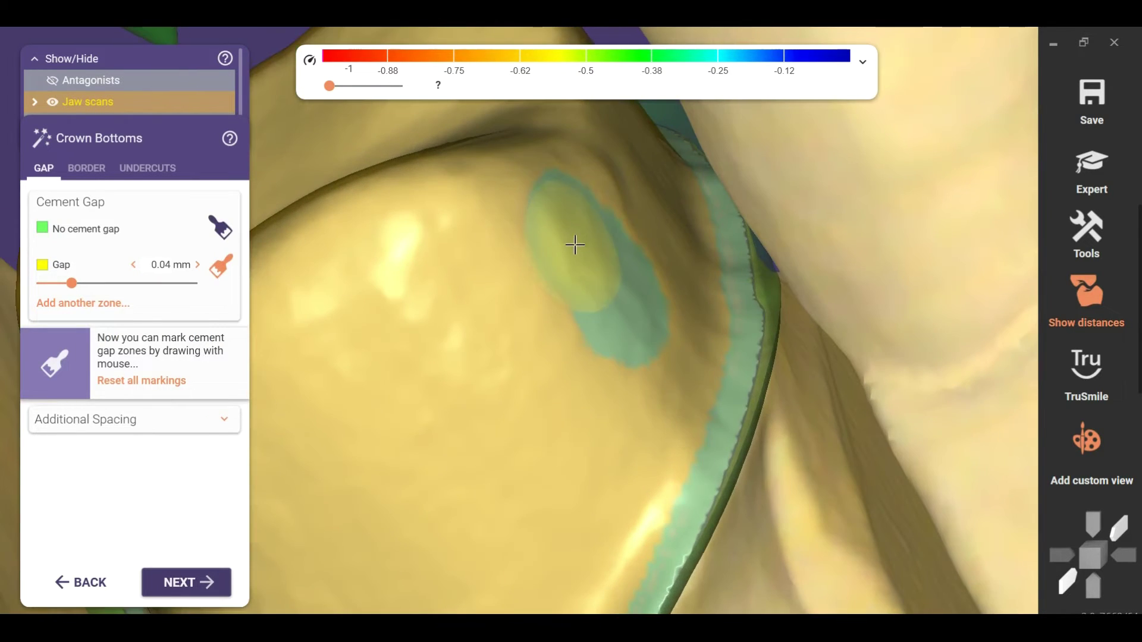
pyautogui.scroll(-5, 629, 327)
pyautogui.scroll(5, 625, 276)
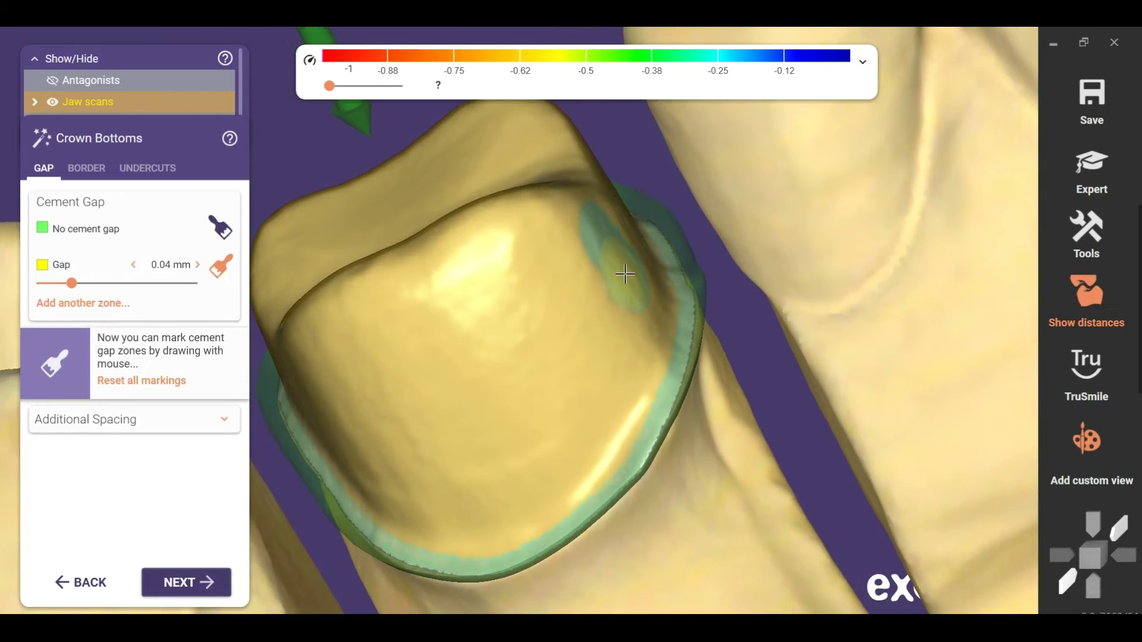
pyautogui.moveTo(629, 259); pyautogui.dragTo(564, 253, button='right')
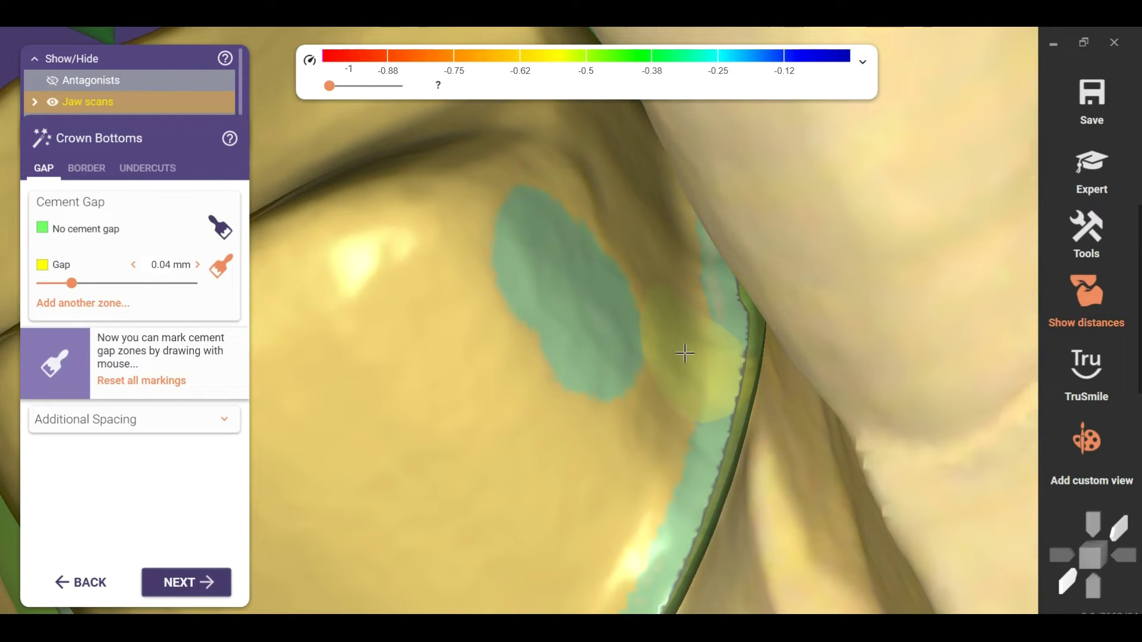
pyautogui.moveTo(552, 279)
pyautogui.mouseDown()
pyautogui.moveTo(607, 321)
pyautogui.moveTo(601, 273)
pyautogui.moveTo(605, 339)
pyautogui.moveTo(549, 342)
pyautogui.mouseUp()
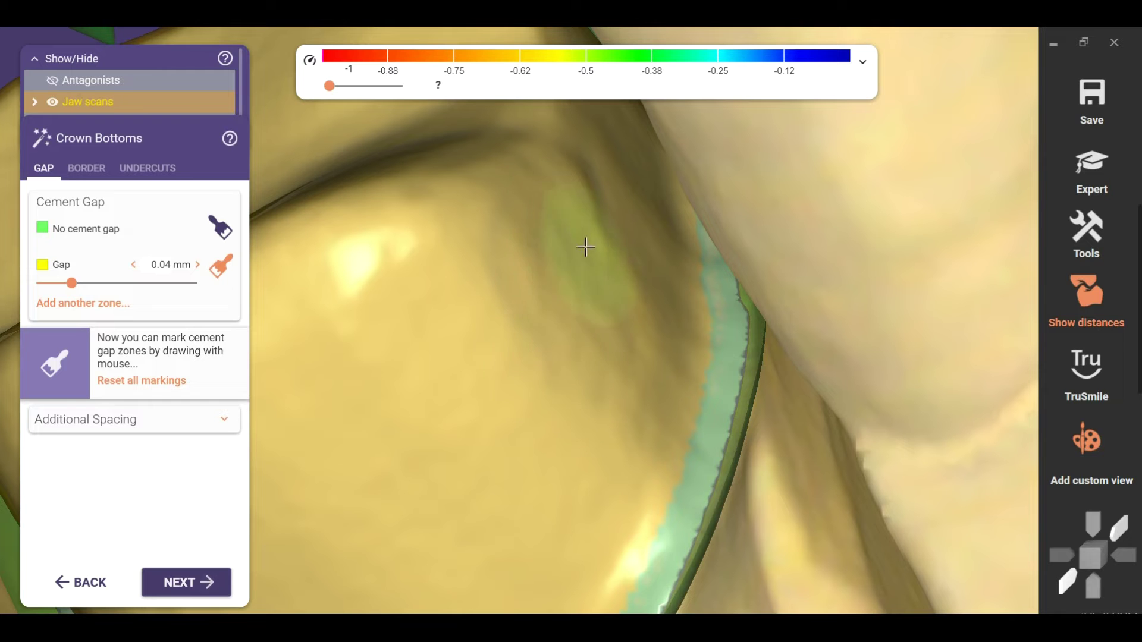
# Step: Check the crown bottom of tooth 26 from several sides, accept it and proceed to placing the model tooth
pyautogui.scroll(-3, 591, 285)
pyautogui.moveTo(601, 291); pyautogui.dragTo(591, 186, button='right')
pyautogui.scroll(-2, 553, 273)
pyautogui.scroll(-3, 591, 186)
pyautogui.moveTo(591, 185); pyautogui.dragTo(624, 248, button='middle')
pyautogui.moveTo(624, 249); pyautogui.dragTo(556, 204, button='right')
pyautogui.scroll(4, 589, 254)
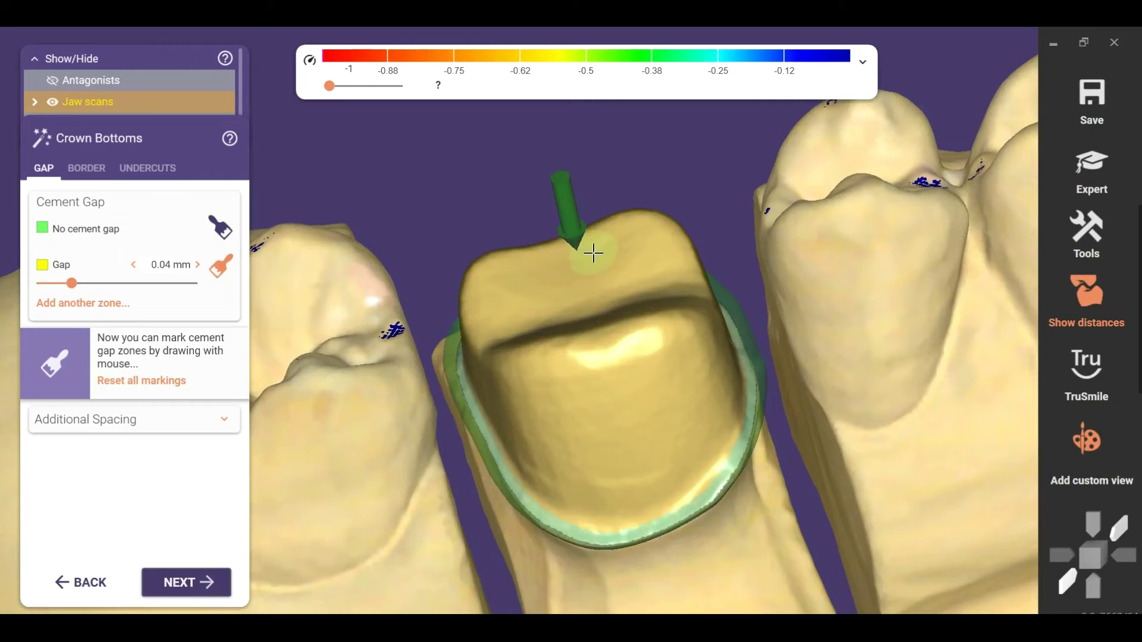
pyautogui.scroll(-3, 495, 220)
pyautogui.moveTo(495, 219); pyautogui.dragTo(520, 240, button='right')
pyautogui.moveTo(764, 218); pyautogui.dragTo(769, 209, button='right')
pyautogui.moveTo(769, 210); pyautogui.dragTo(787, 266, button='middle')
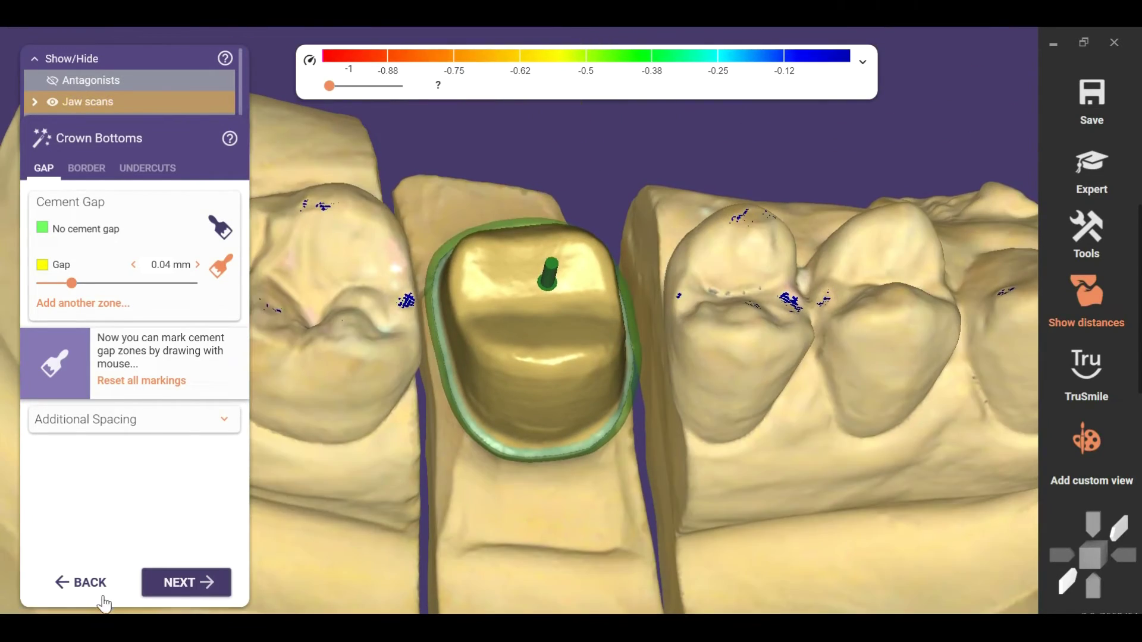
pyautogui.click(183, 583)
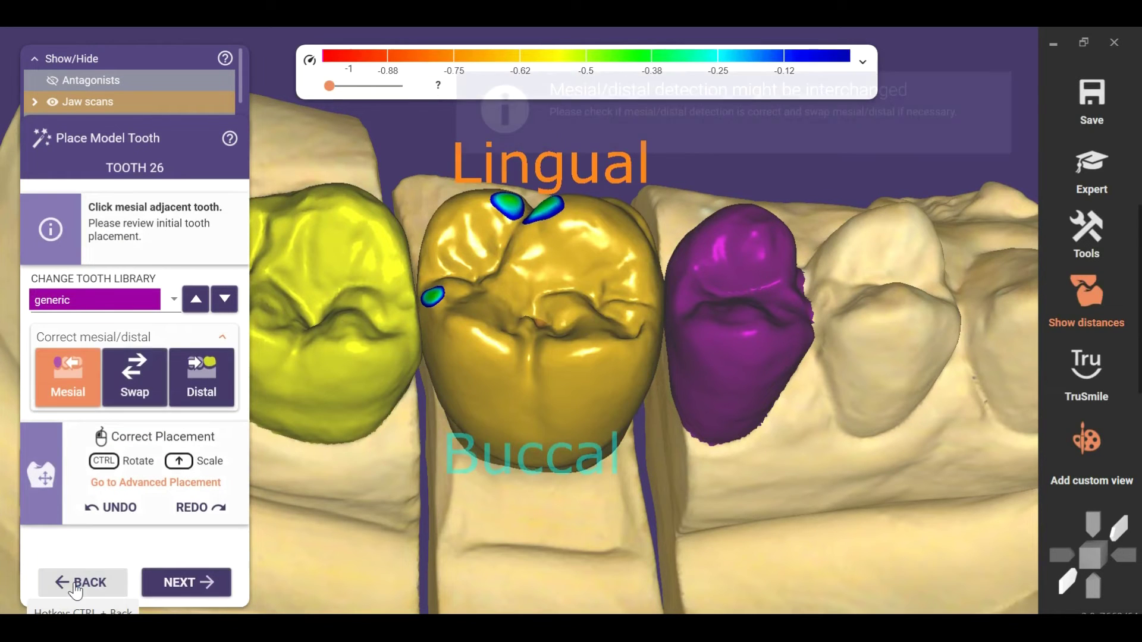
# Step: Return to the crown bottom settings of tooth 26 and inspect the crown border parameters against the buccal margin
pyautogui.click(73, 582)
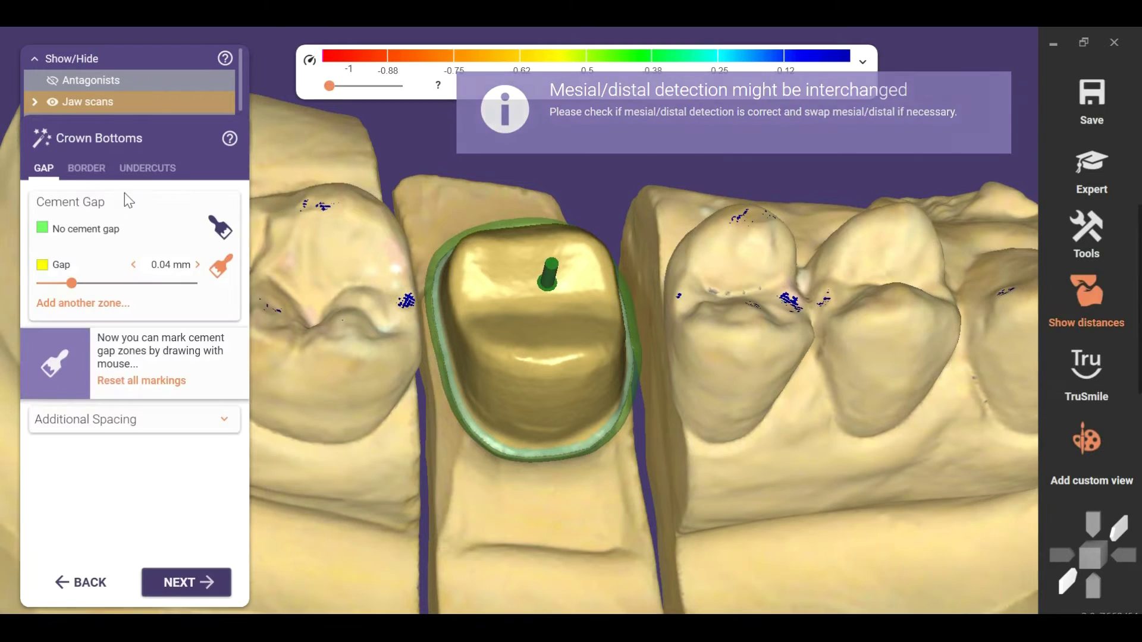
pyautogui.click(87, 171)
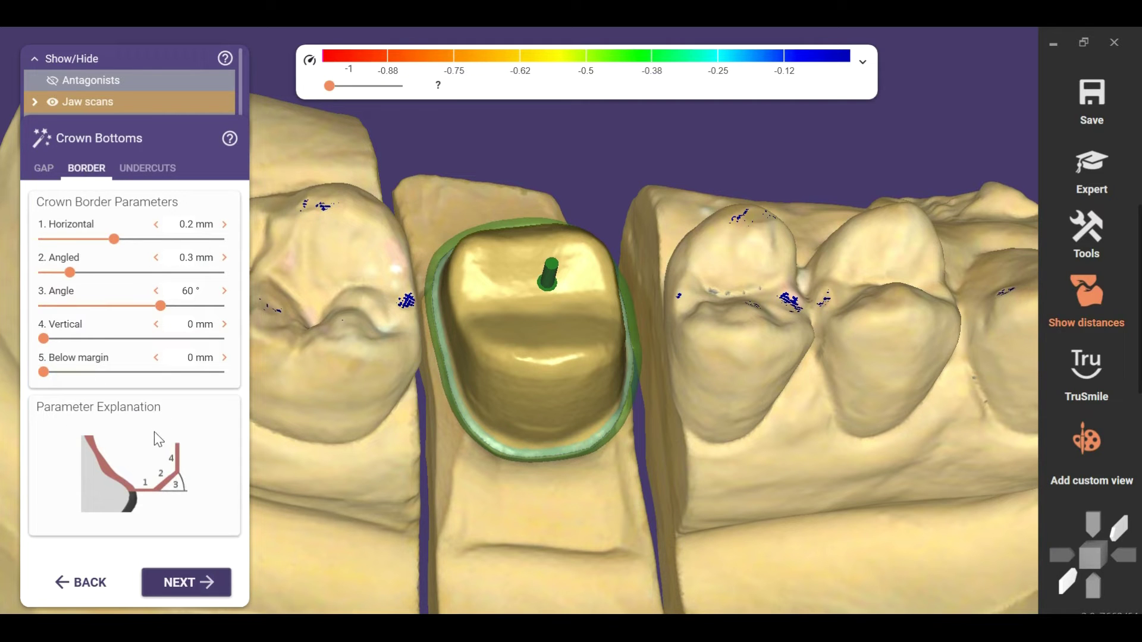
pyautogui.moveTo(538, 275); pyautogui.dragTo(589, 280, button='right')
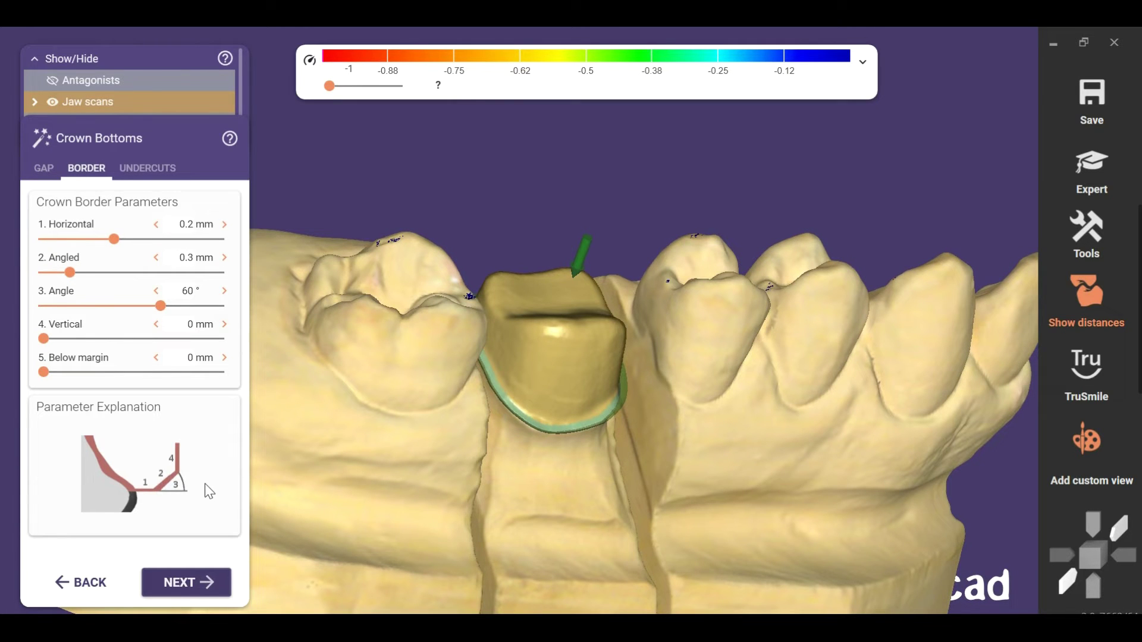
pyautogui.scroll(-3, 630, 343)
pyautogui.moveTo(628, 405); pyautogui.dragTo(620, 349, button='right')
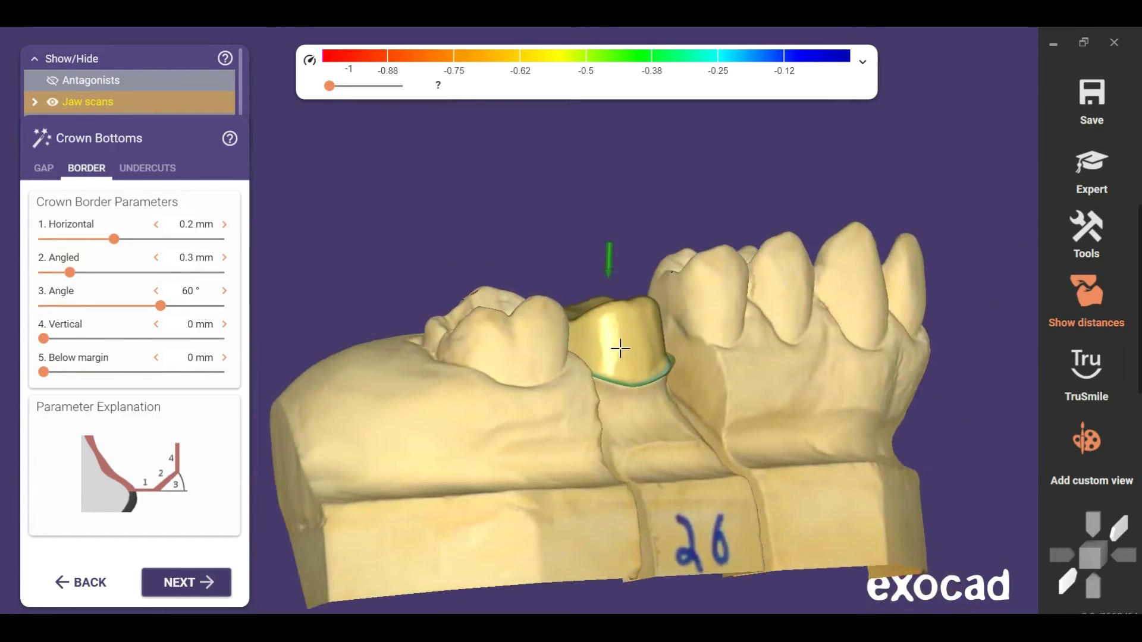
pyautogui.scroll(4, 625, 351)
pyautogui.moveTo(643, 394); pyautogui.dragTo(642, 395, button='right')
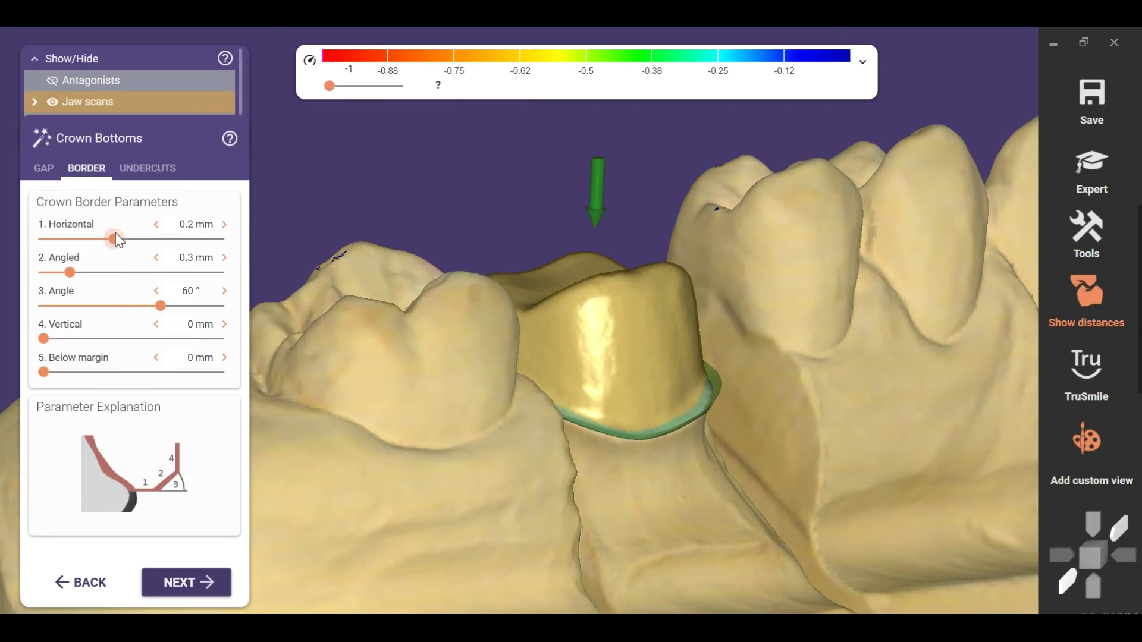
# Step: Set the crown border to 0.29 mm horizontal and 0.76 mm angled, with an angle of 66°
pyautogui.moveTo(116, 233); pyautogui.dragTo(145, 239)
pyautogui.scroll(5, 722, 413)
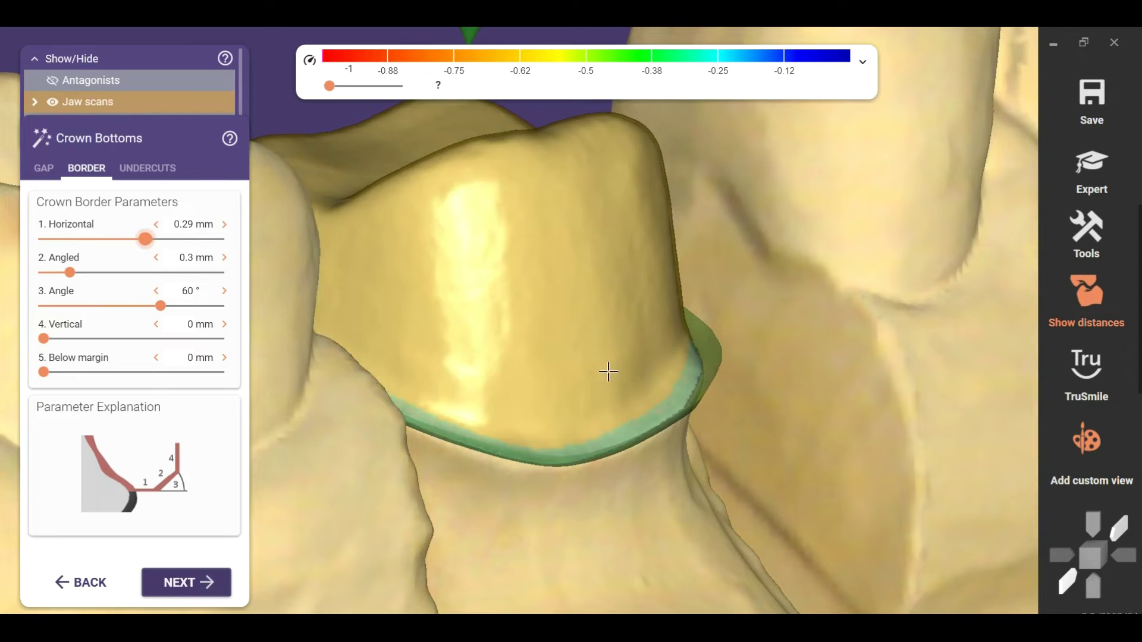
pyautogui.moveTo(69, 273); pyautogui.dragTo(110, 274)
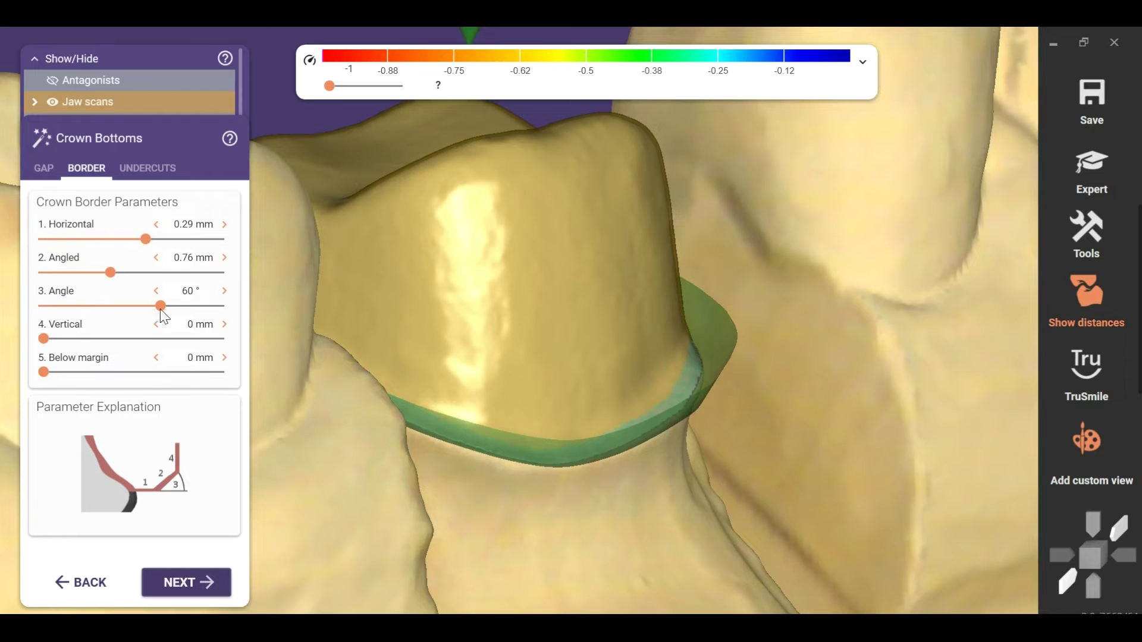
pyautogui.scroll(-3, 525, 329)
pyautogui.moveTo(525, 329); pyautogui.dragTo(561, 338, button='right')
pyautogui.scroll(2, 568, 332)
pyautogui.scroll(-2, 569, 340)
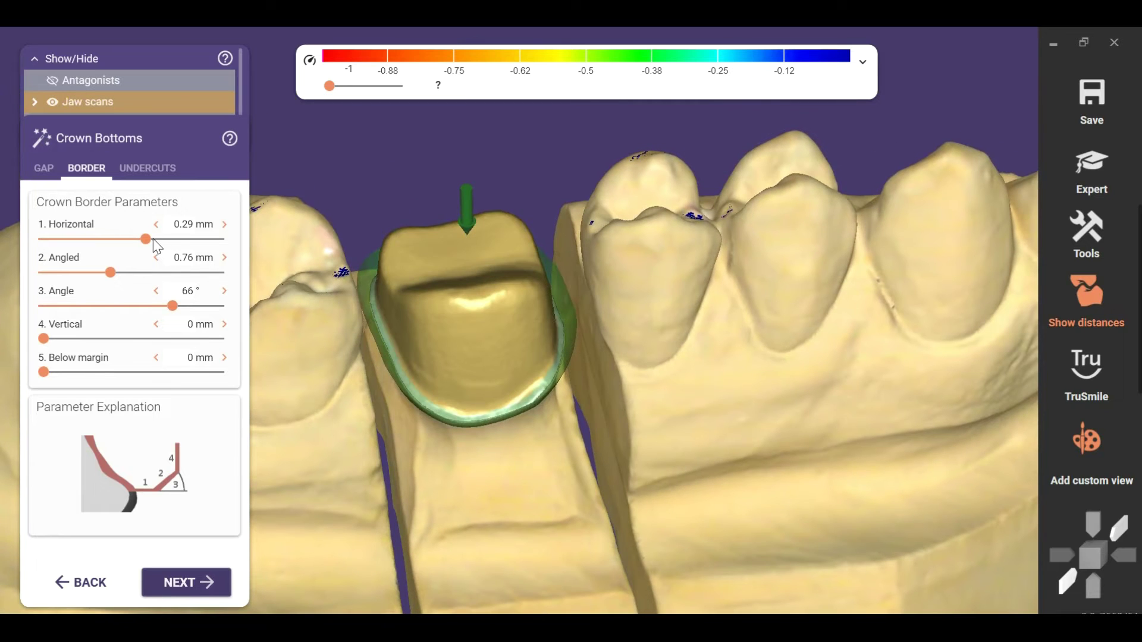
# Step: Reduce the horizontal crown border to 0.24 mm and check the rim around the tooth 26 margin
pyautogui.moveTo(153, 240); pyautogui.dragTo(139, 240)
pyautogui.moveTo(550, 371); pyautogui.dragTo(607, 372, button='right')
pyautogui.scroll(4, 505, 373)
pyautogui.scroll(-3, 505, 377)
pyautogui.scroll(4, 505, 377)
pyautogui.scroll(-4, 606, 372)
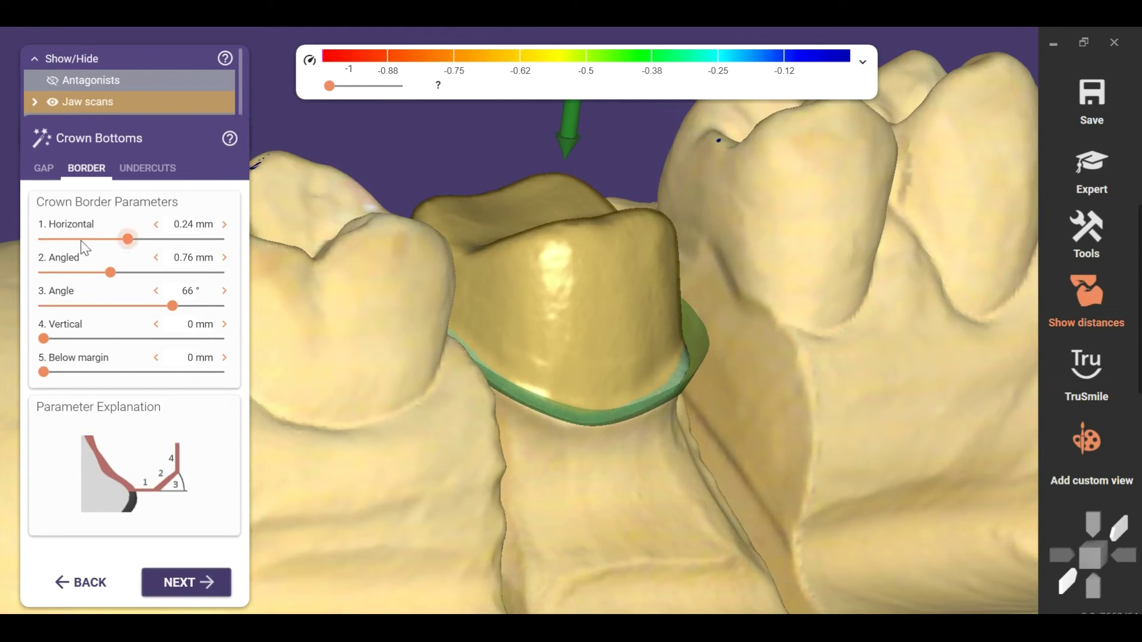
# Step: Set the crown border's horizontal and angled widths to 0 mm and its angle to 0°
pyautogui.moveTo(81, 241); pyautogui.dragTo(9, 241)
pyautogui.moveTo(111, 273); pyautogui.dragTo(1, 278)
pyautogui.moveTo(1, 322); pyautogui.dragTo(1, 322)
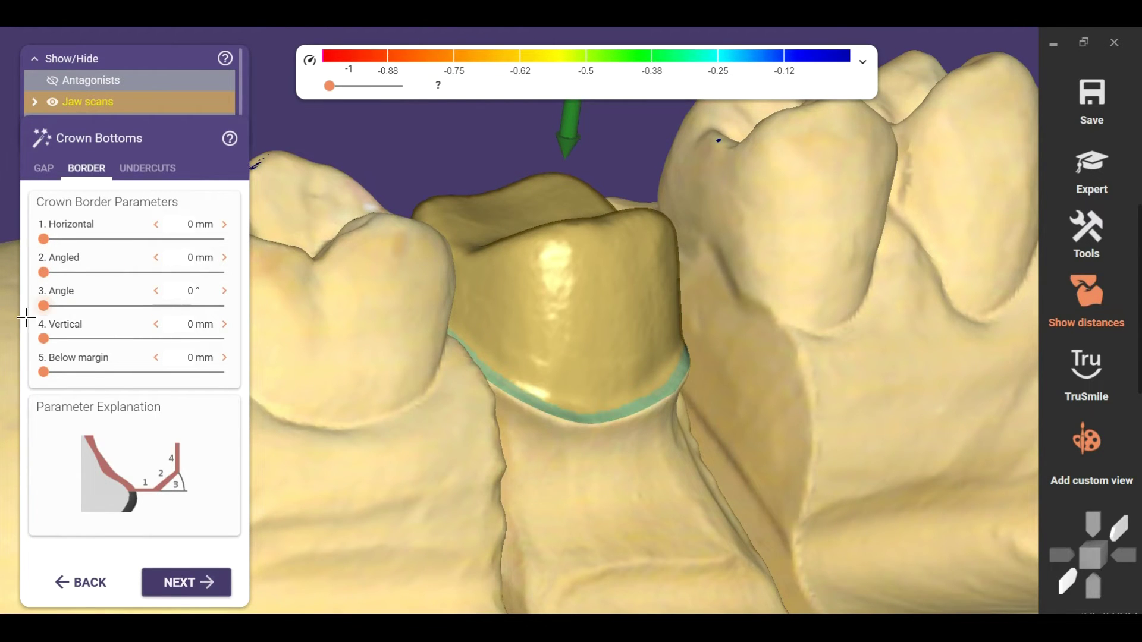
pyautogui.scroll(-4, 694, 336)
pyautogui.moveTo(694, 336); pyautogui.dragTo(694, 332, button='right')
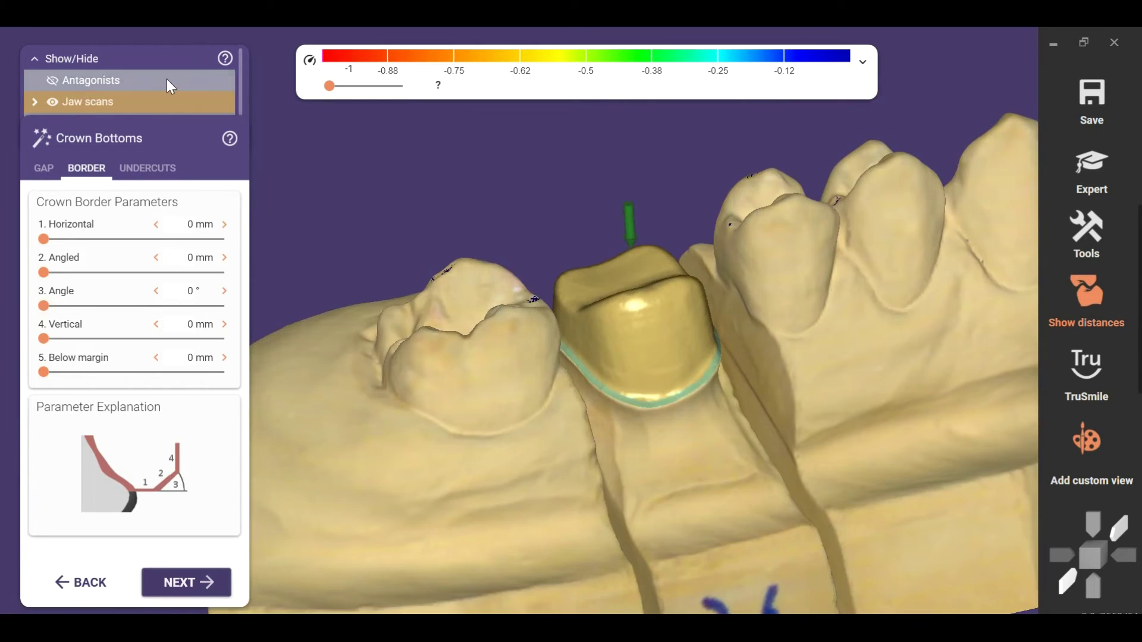
# Step: Turn off undercut block-out for the crown bottom, apply it and proceed to placing the model tooth
pyautogui.click(138, 169)
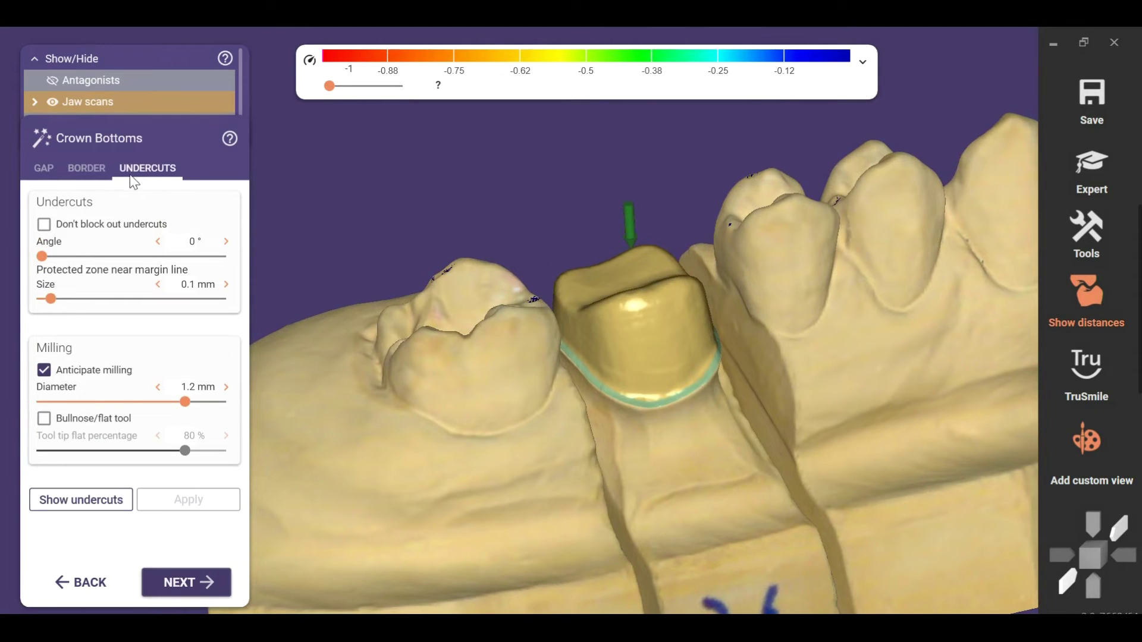
pyautogui.click(44, 225)
pyautogui.moveTo(772, 369); pyautogui.dragTo(768, 346, button='right')
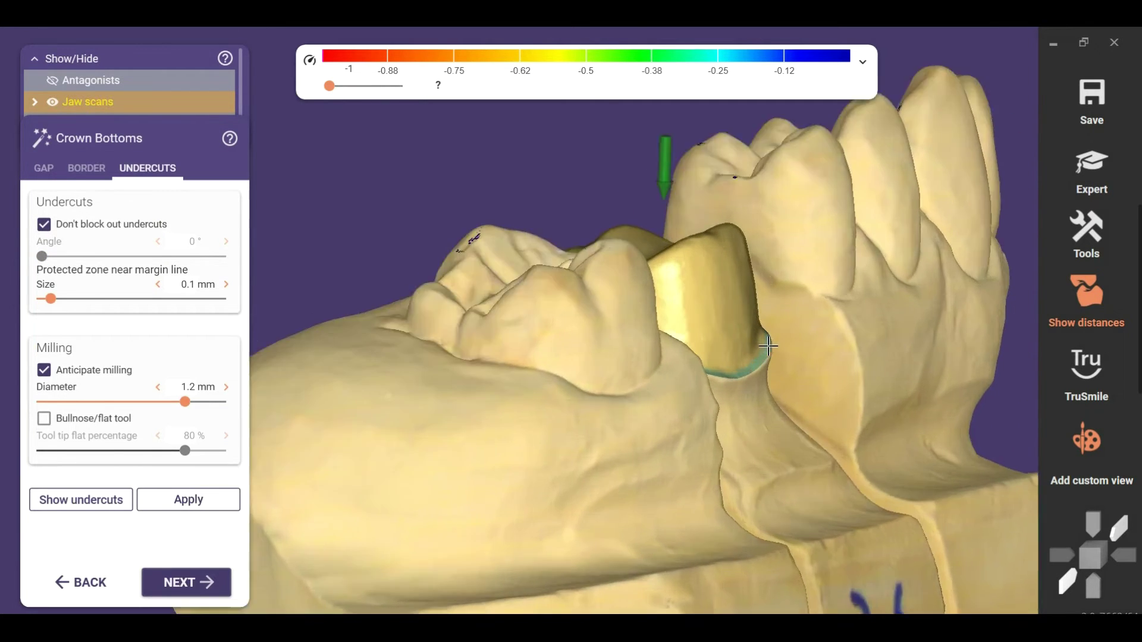
pyautogui.scroll(5, 768, 346)
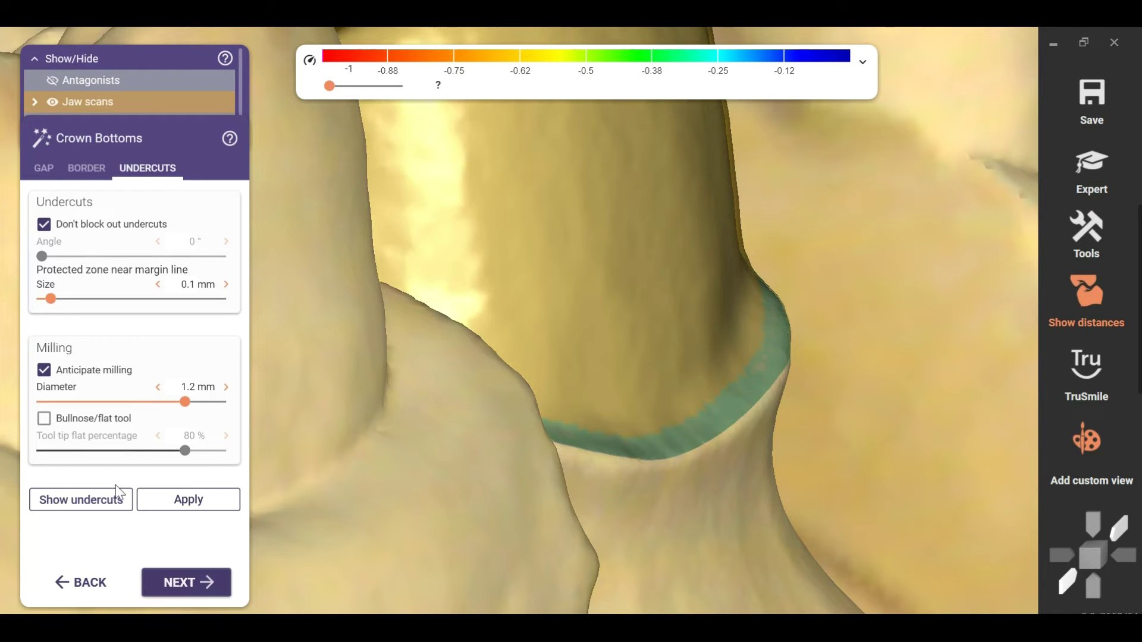
pyautogui.click(208, 501)
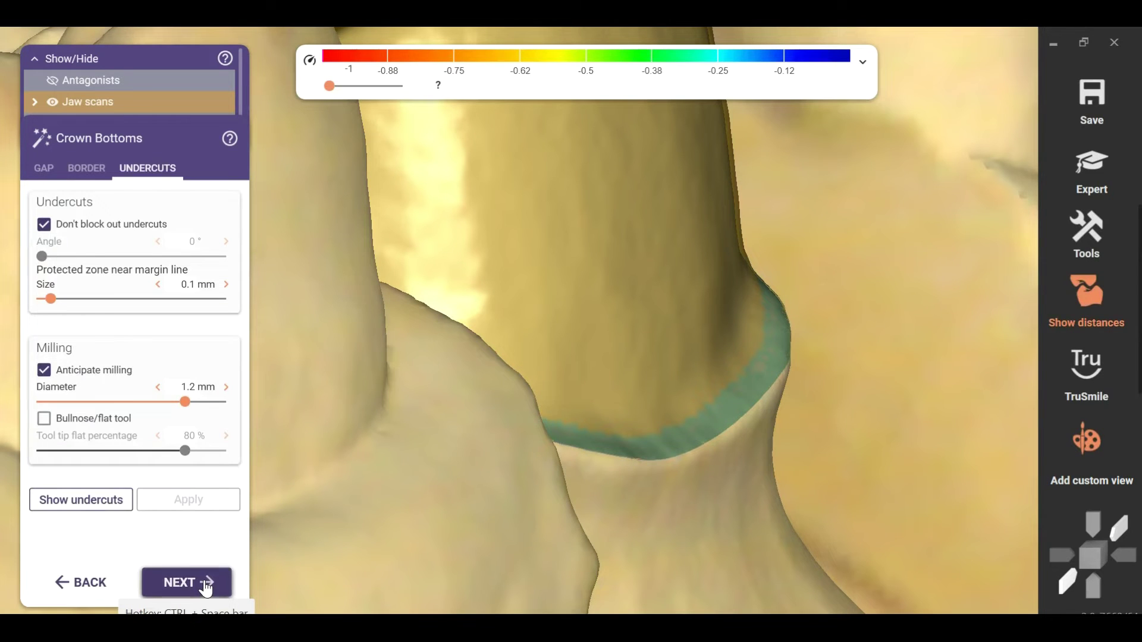
pyautogui.click(207, 586)
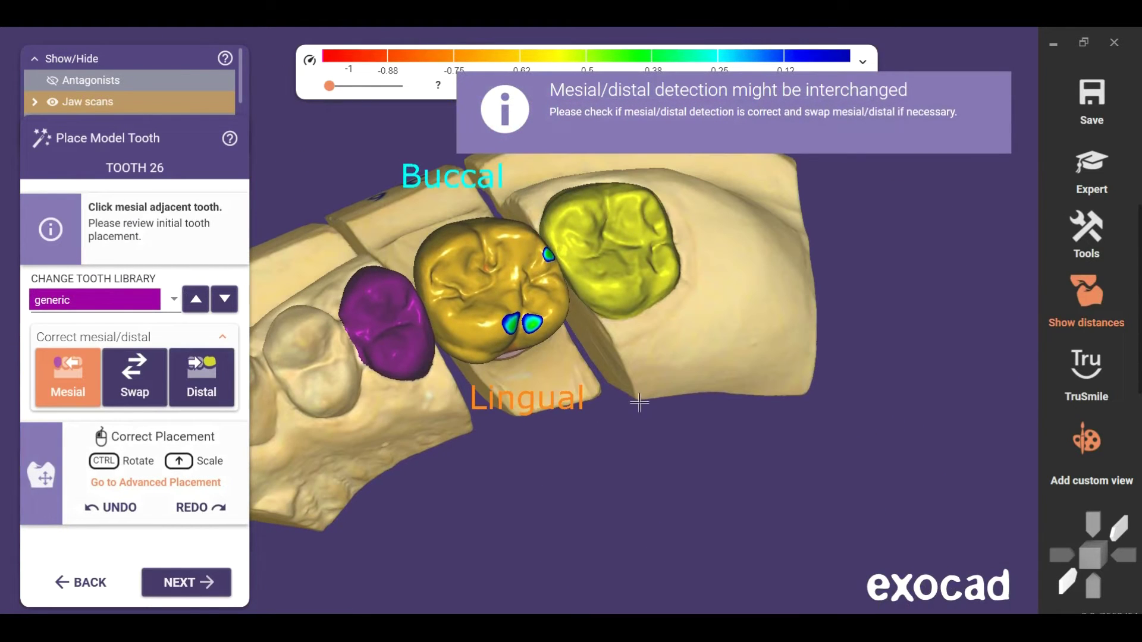
# Step: Browse the tooth libraries and change the model tooth of tooth 26 to Jan Haito F1
pyautogui.click(151, 310)
pyautogui.scroll(10, 131, 384)
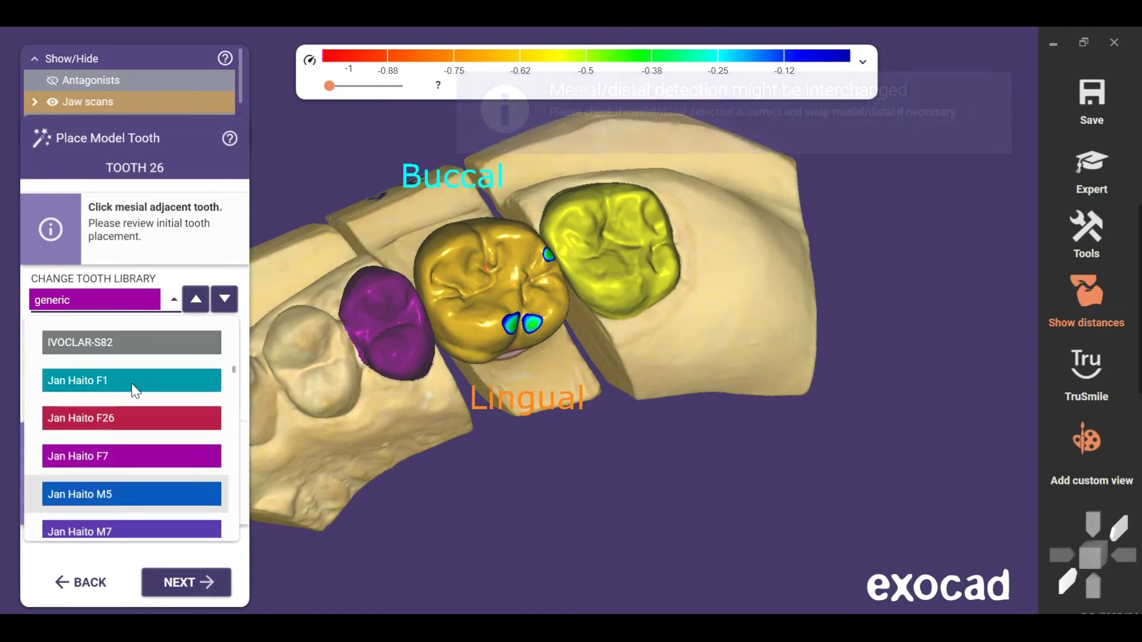
pyautogui.scroll(-15, 130, 388)
pyautogui.scroll(8, 131, 391)
pyautogui.scroll(10, 130, 390)
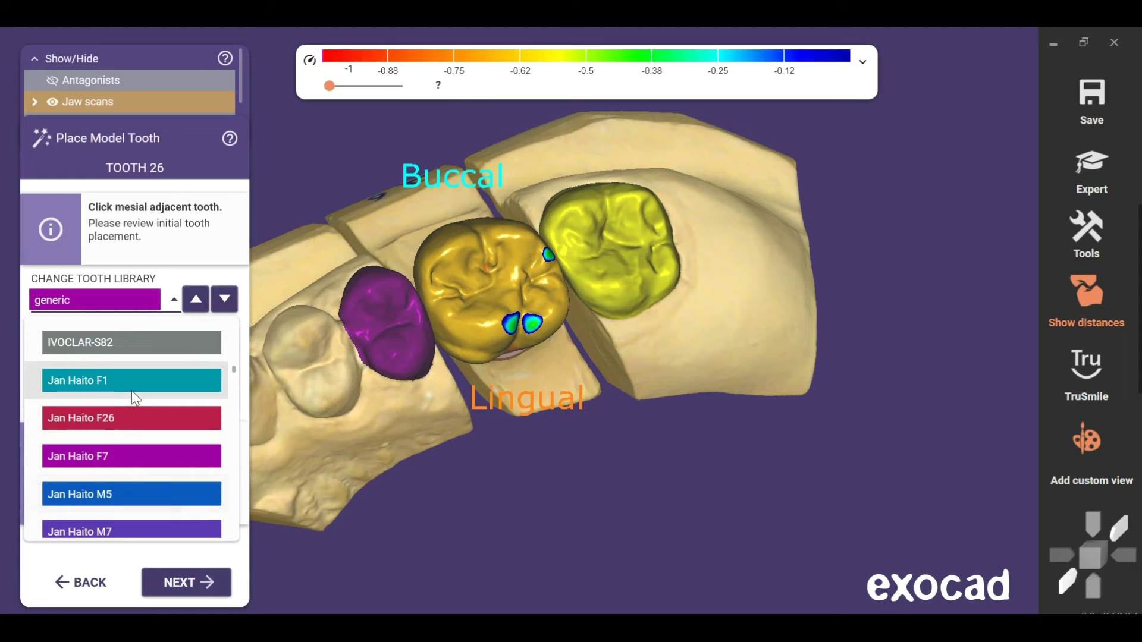
pyautogui.scroll(-3, 131, 391)
pyautogui.scroll(5, 131, 391)
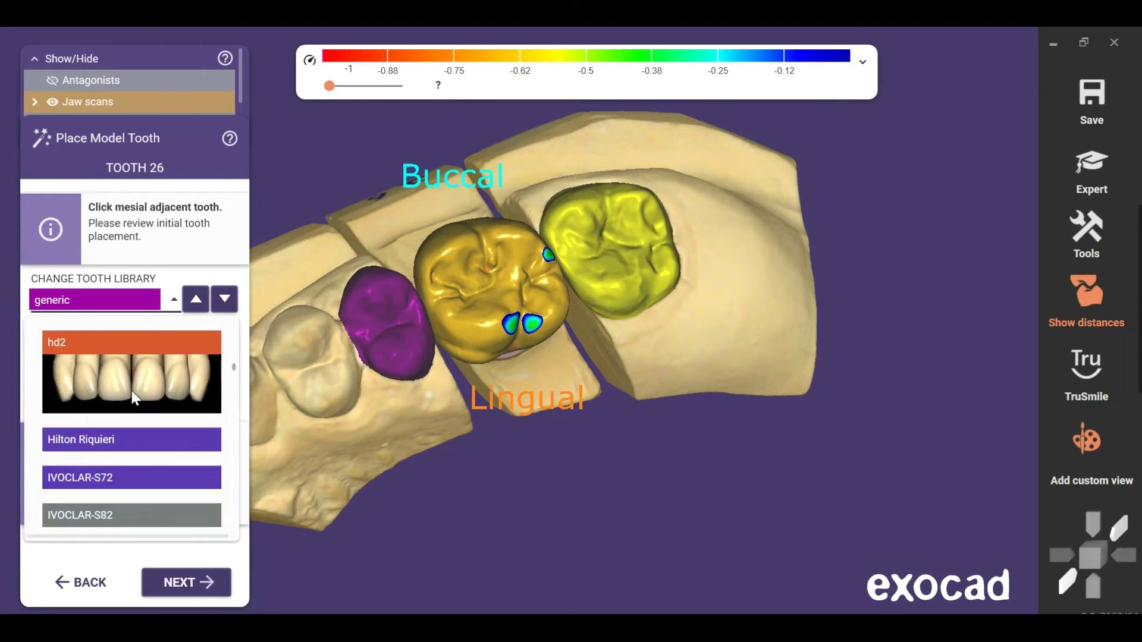
pyautogui.scroll(3, 131, 391)
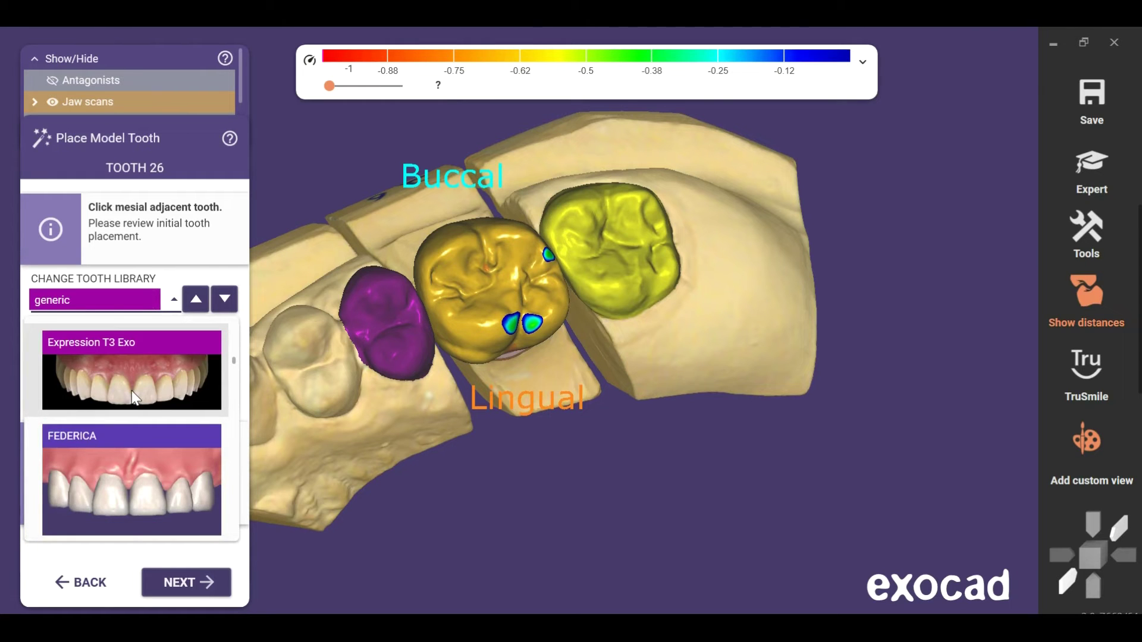
pyautogui.scroll(8, 130, 396)
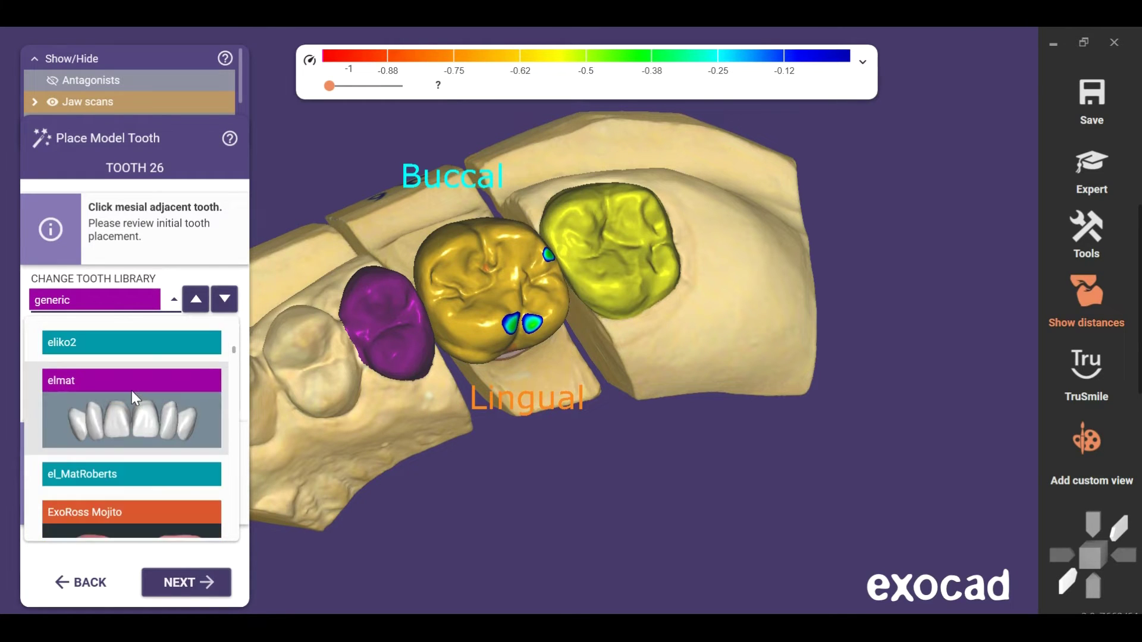
pyautogui.scroll(-10, 132, 393)
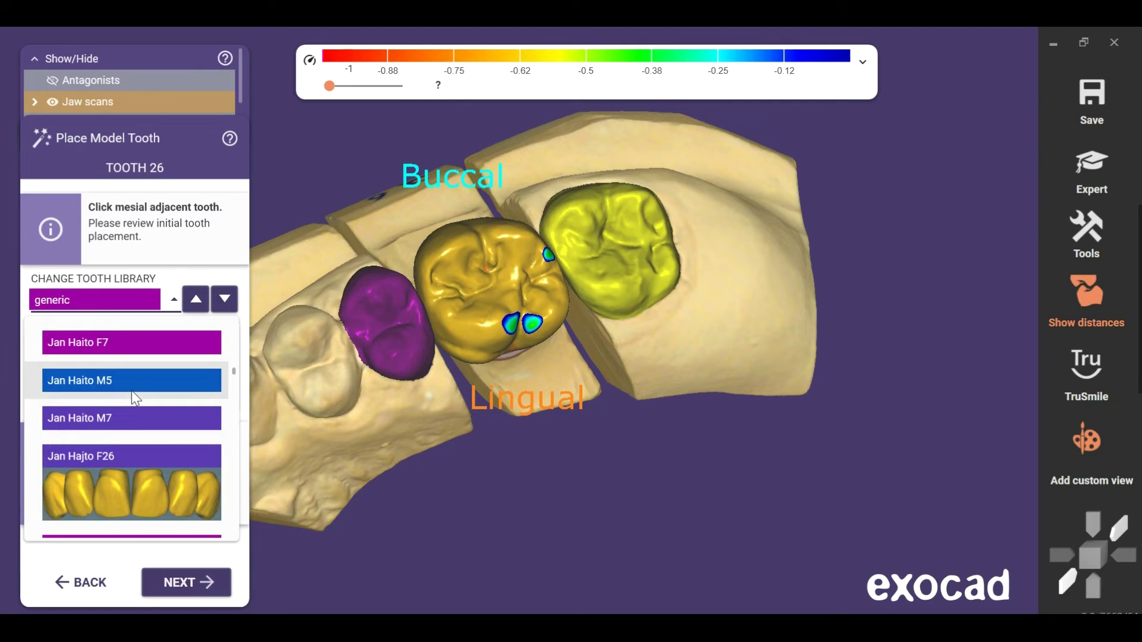
pyautogui.scroll(3, 131, 391)
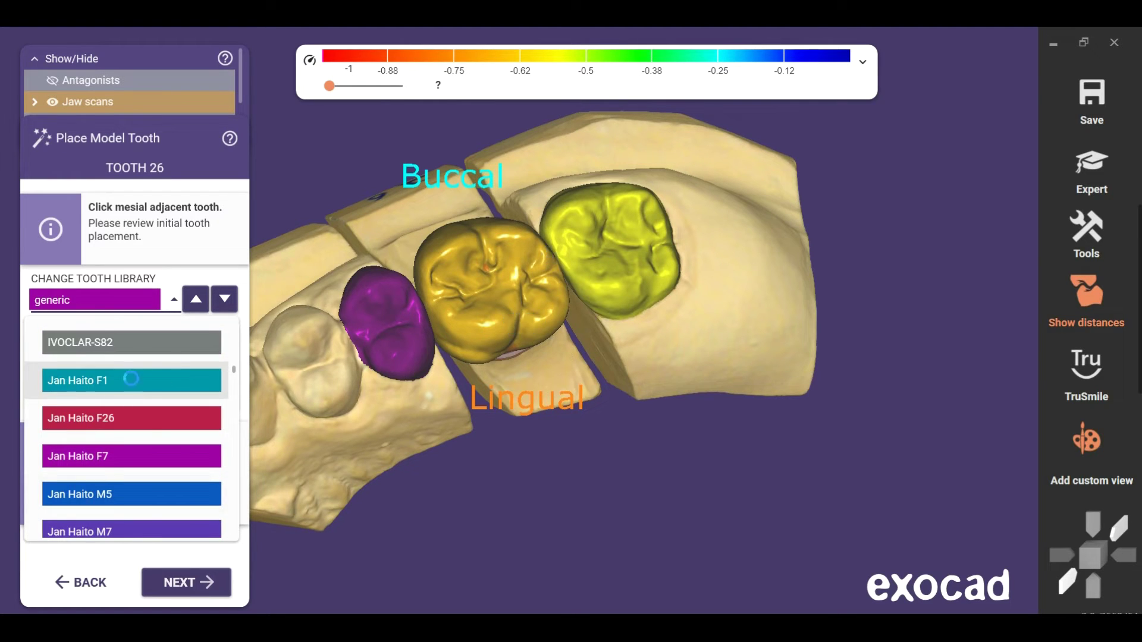
pyautogui.click(131, 381)
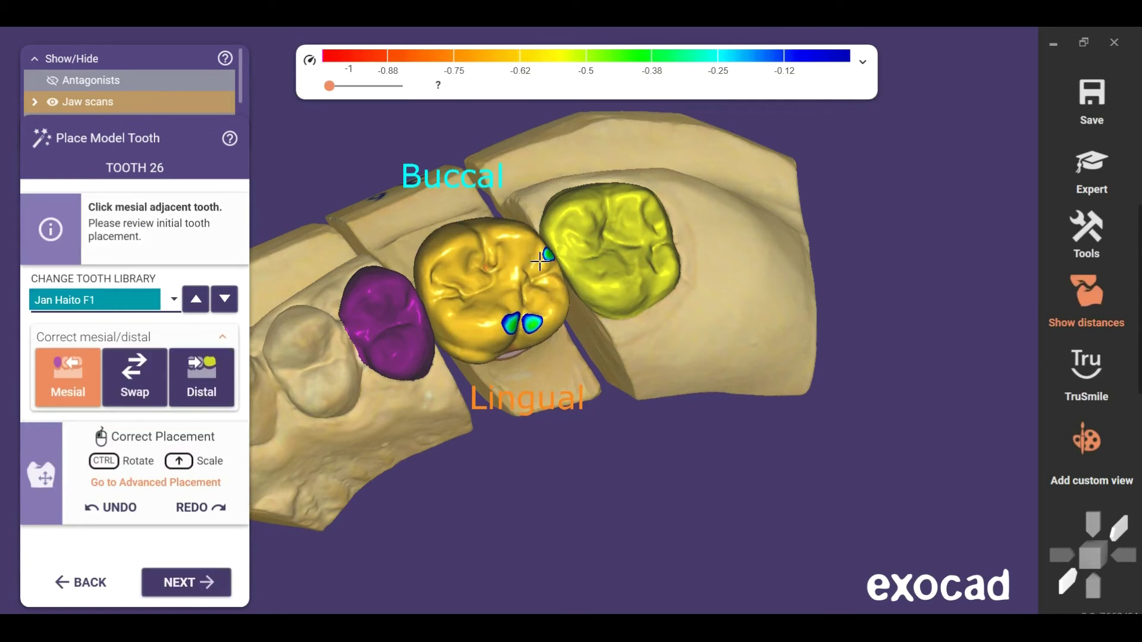
# Step: Shift and rotate the model tooth slightly in the gap between its mesial and distal neighbours
pyautogui.scroll(3, 551, 229)
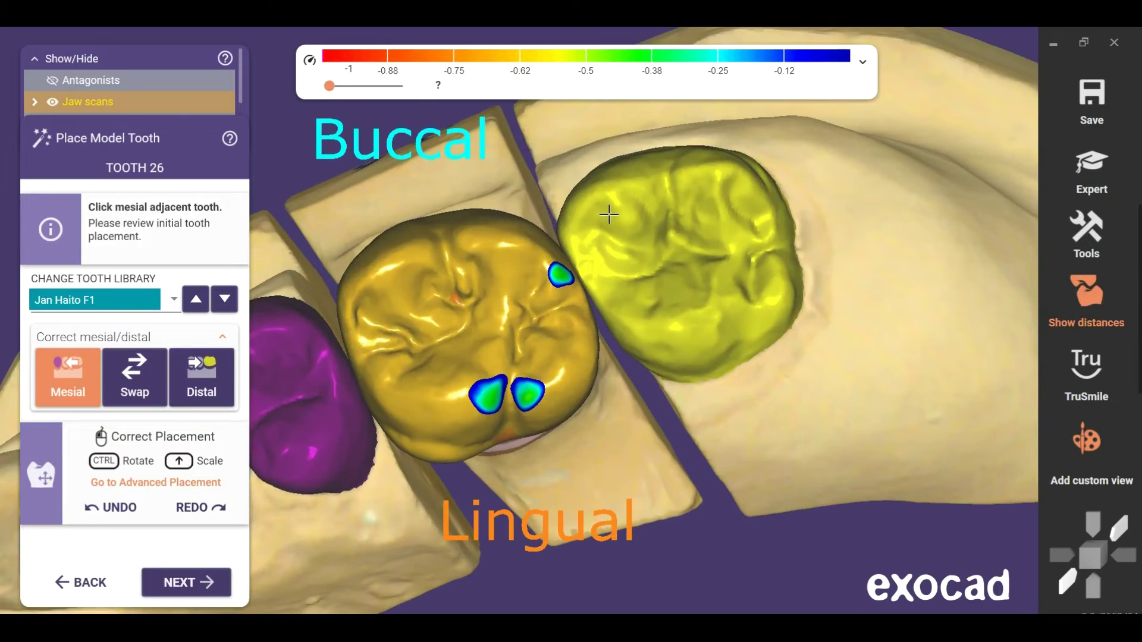
pyautogui.scroll(-2, 599, 224)
pyautogui.moveTo(633, 212); pyautogui.dragTo(742, 223, button='middle')
pyautogui.moveTo(741, 223); pyautogui.dragTo(628, 280, button='right')
pyautogui.scroll(3, 741, 248)
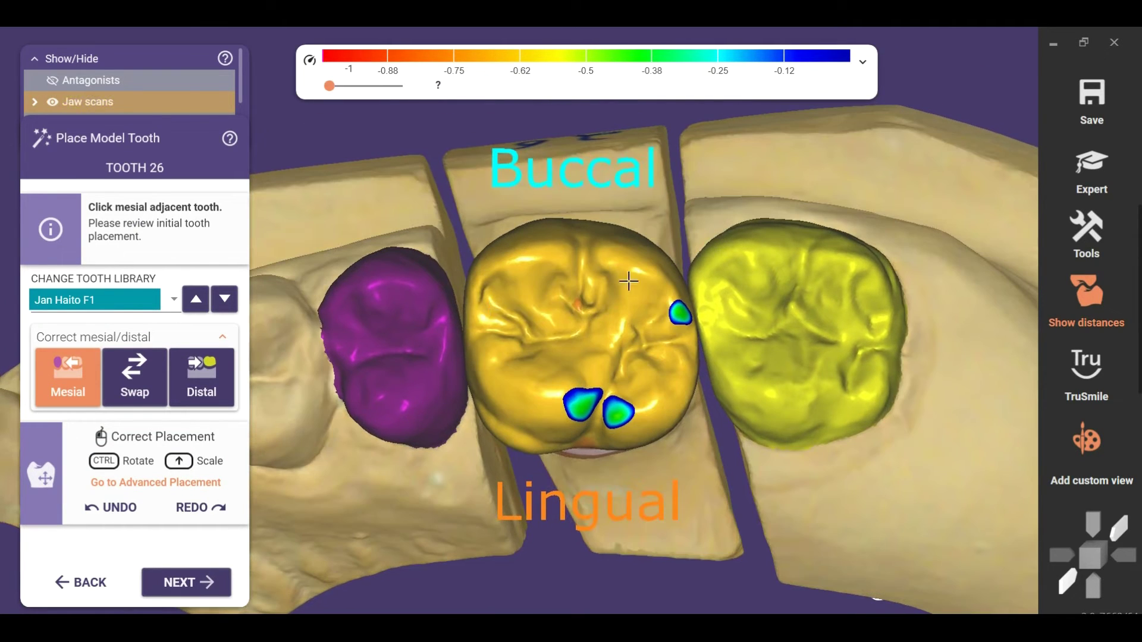
pyautogui.click(593, 283)
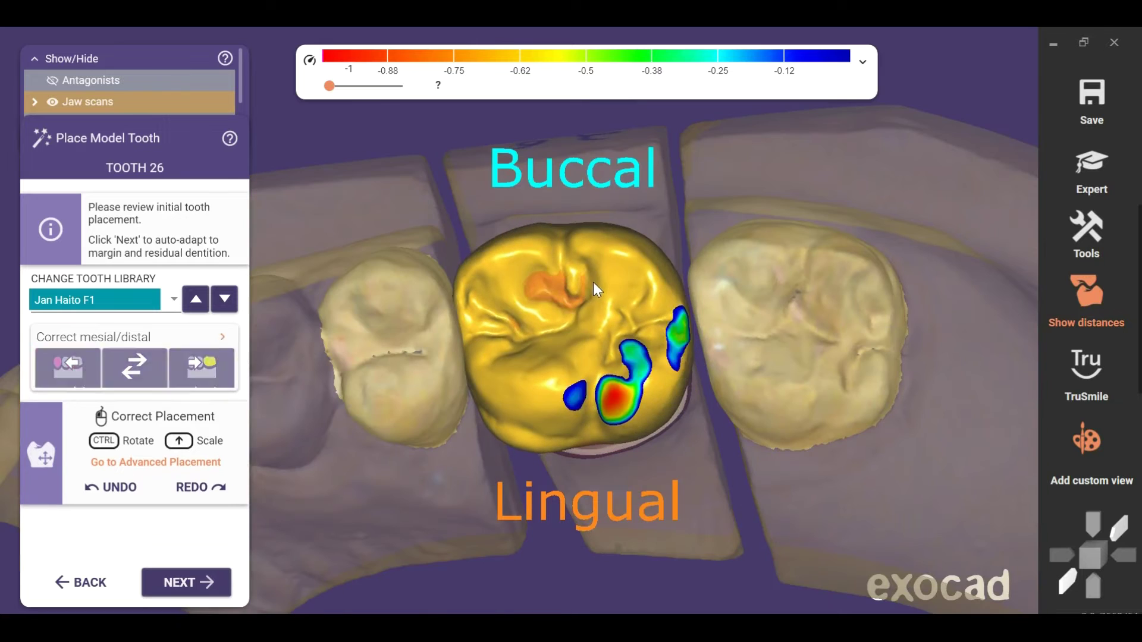
pyautogui.moveTo(607, 320)
pyautogui.keyDown('ctrl'); pyautogui.mouseDown()
pyautogui.moveTo(604, 307)
pyautogui.moveTo(609, 319)
pyautogui.mouseUp(); pyautogui.keyUp('ctrl')
pyautogui.scroll(-3, 723, 292)
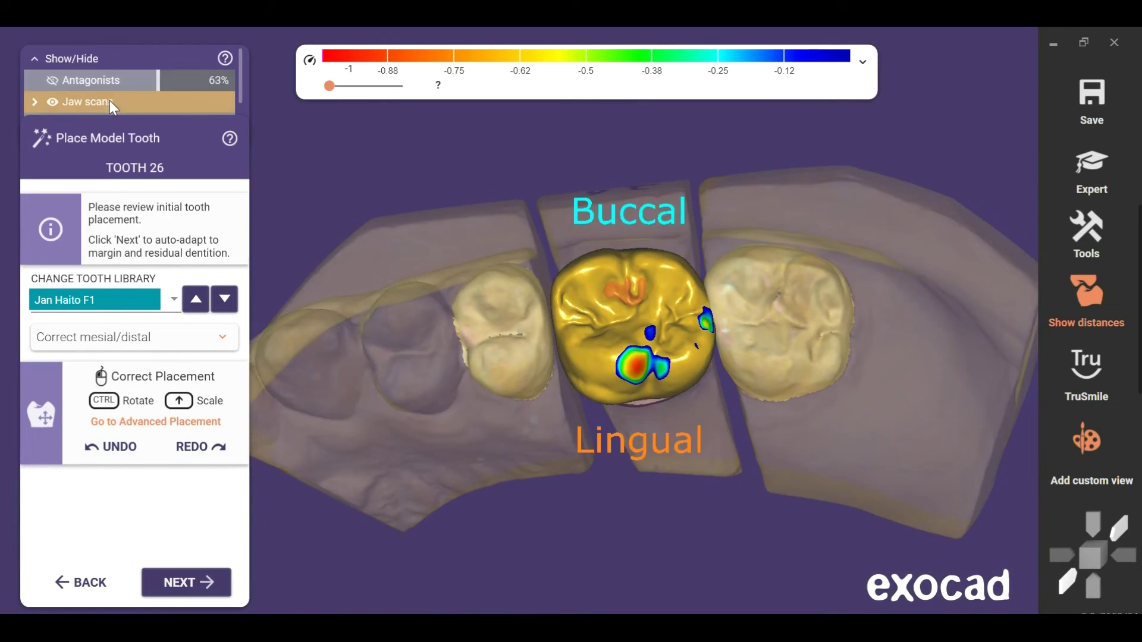
# Step: Make the jaw scans fully opaque and adjust the model tooth's rotation and position between the adjacent teeth
pyautogui.moveTo(110, 103); pyautogui.dragTo(298, 112)
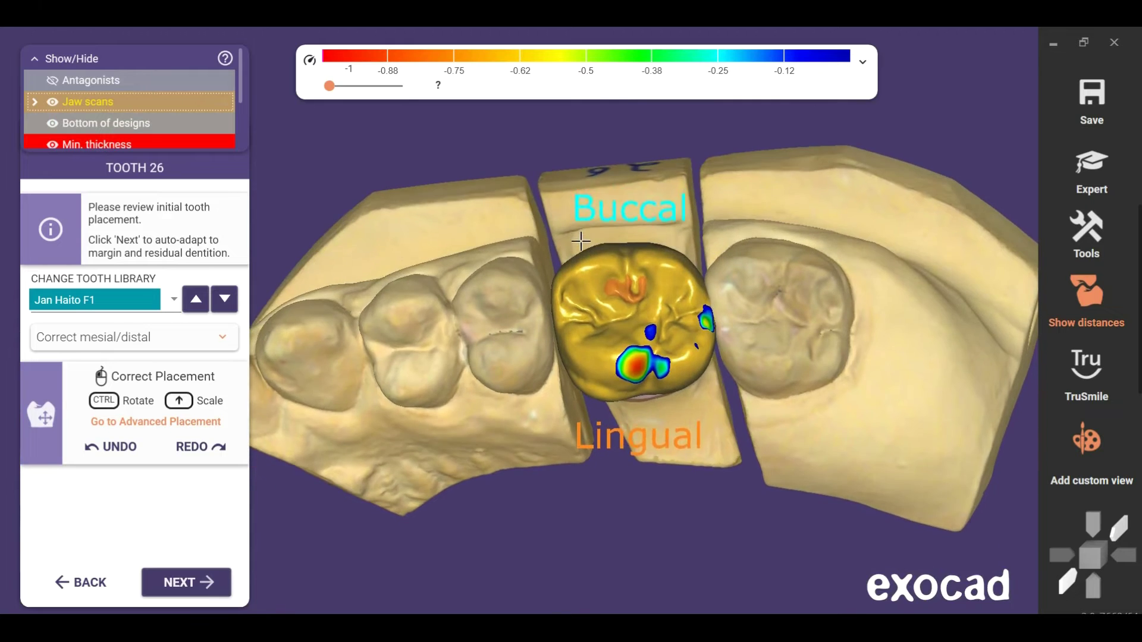
pyautogui.scroll(3, 592, 315)
pyautogui.keyDown('ctrl'); pyautogui.moveTo(520, 342); pyautogui.dragTo(743, 395); pyautogui.keyUp('ctrl')
pyautogui.moveTo(740, 322); pyautogui.dragTo(753, 320)
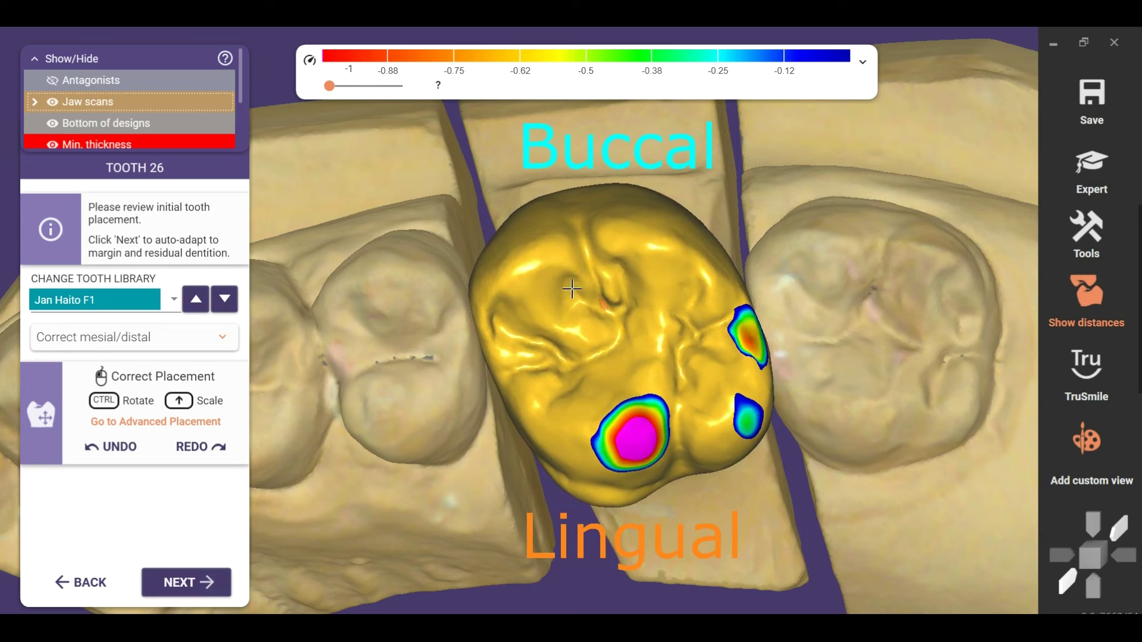
pyautogui.moveTo(530, 363)
pyautogui.mouseDown()
pyautogui.moveTo(505, 357)
pyautogui.moveTo(532, 371)
pyautogui.mouseUp()
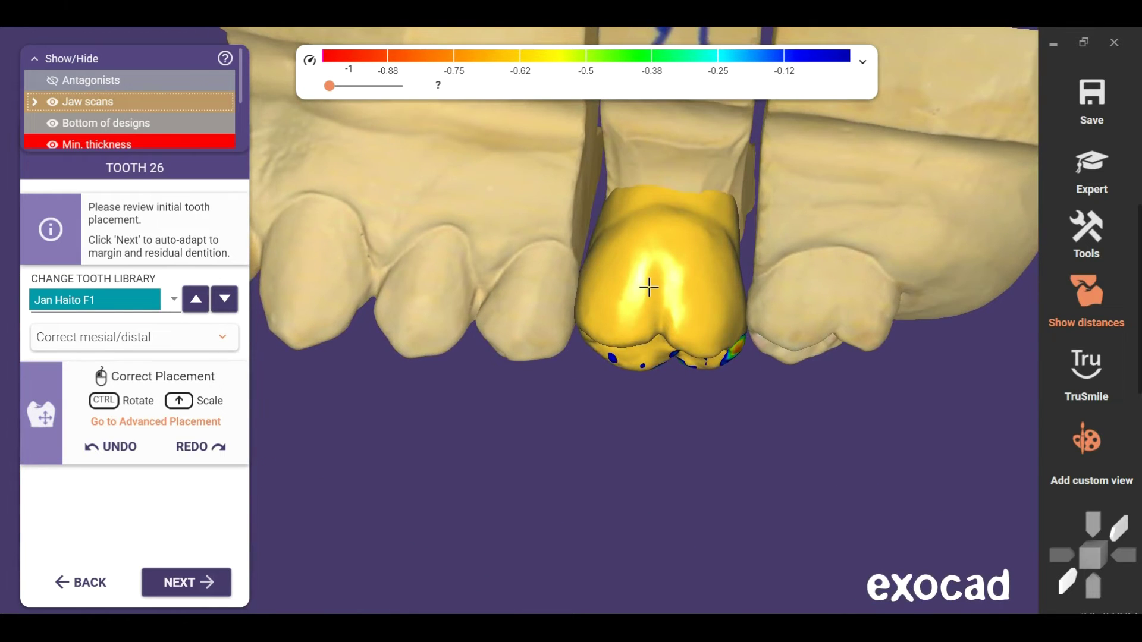
# Step: Show the antagonists fully opaque and view the model tooth in line with the dental arch
pyautogui.press('a')
pyautogui.moveTo(156, 79); pyautogui.dragTo(235, 80)
pyautogui.scroll(-3, 514, 241)
pyautogui.moveTo(514, 241); pyautogui.dragTo(550, 250, button='right')
pyautogui.scroll(3, 675, 208)
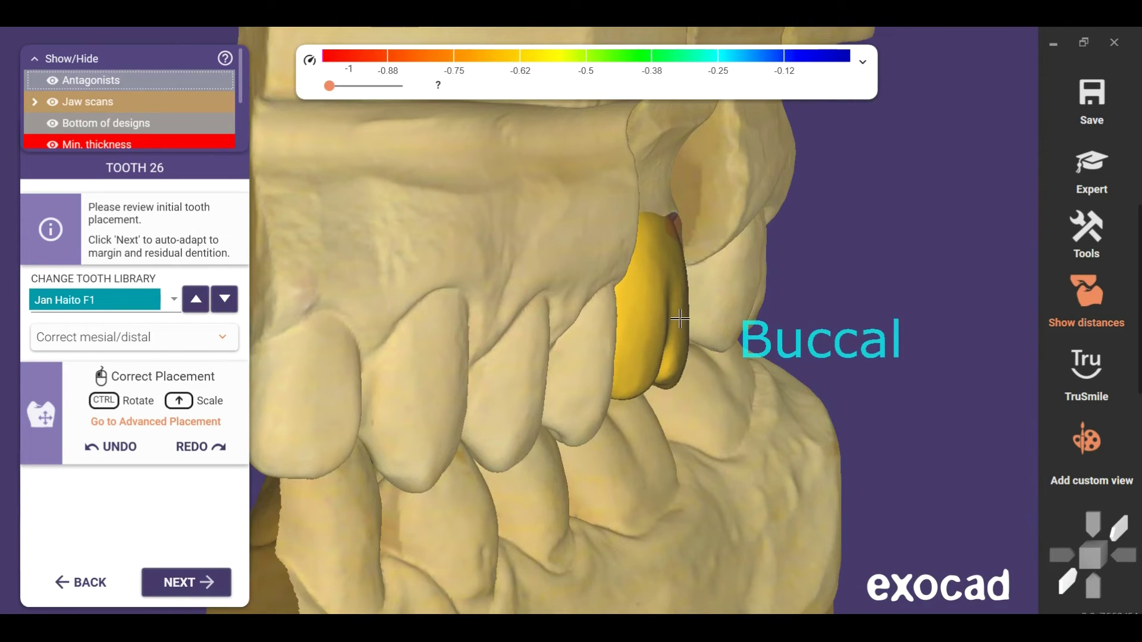
# Step: Examine the model tooth's buccal alignment and bite against the antagonists from several sides and hide the antagonists
pyautogui.scroll(-3, 675, 328)
pyautogui.moveTo(675, 328); pyautogui.dragTo(636, 344, button='right')
pyautogui.scroll(3, 676, 313)
pyautogui.scroll(2, 684, 322)
pyautogui.scroll(-3, 639, 298)
pyautogui.scroll(3, 697, 292)
pyautogui.scroll(-3, 580, 321)
pyautogui.moveTo(576, 321); pyautogui.dragTo(560, 304, button='right')
pyautogui.scroll(1, 578, 313)
pyautogui.scroll(-1, 579, 313)
pyautogui.press('a')
# Step: Inspect the model tooth's occlusal contact areas and compare its buccal cusps with the displayed antagonists
pyautogui.scroll(2, 560, 304)
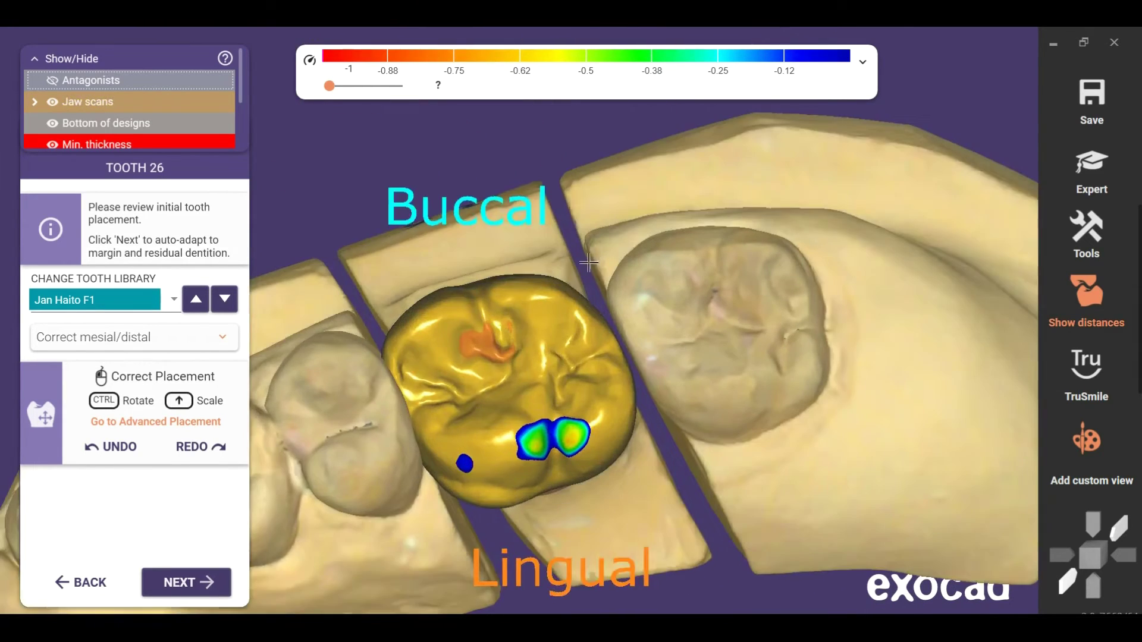
pyautogui.moveTo(560, 306); pyautogui.dragTo(619, 291, button='middle')
pyautogui.scroll(3, 620, 291)
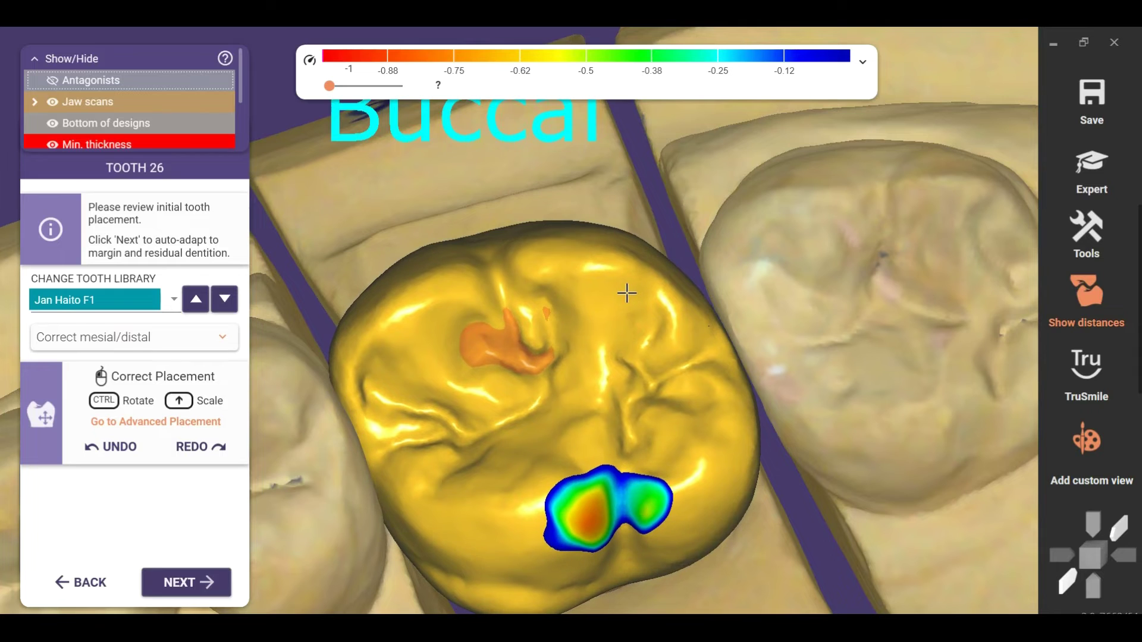
pyautogui.scroll(-3, 630, 288)
pyautogui.moveTo(630, 288); pyautogui.dragTo(640, 270, button='right')
pyautogui.scroll(3, 640, 270)
pyautogui.scroll(-3, 640, 270)
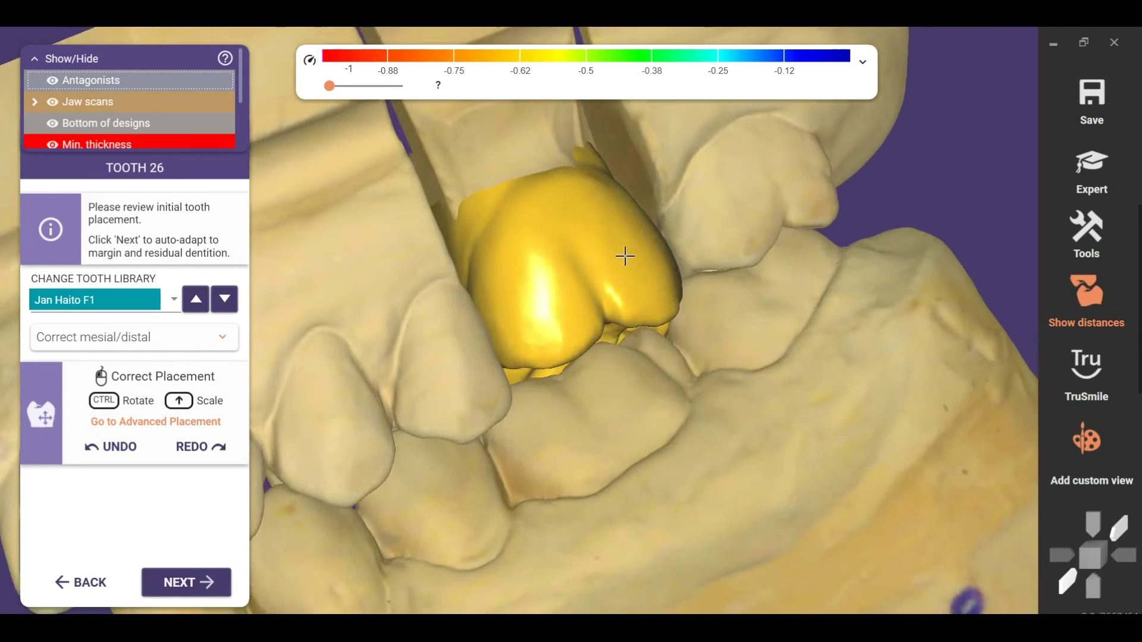
# Step: Compare the model tooth's buccal side with the antagonists, hide the antagonists and inspect the tooth from occlusal
pyautogui.moveTo(599, 229); pyautogui.dragTo(581, 314, button='right')
pyautogui.scroll(3, 645, 285)
pyautogui.scroll(-3, 639, 295)
pyautogui.scroll(2, 625, 295)
pyautogui.scroll(3, 581, 314)
pyautogui.scroll(-5, 497, 316)
pyautogui.moveTo(497, 317); pyautogui.dragTo(635, 318, button='right')
pyautogui.press('a')
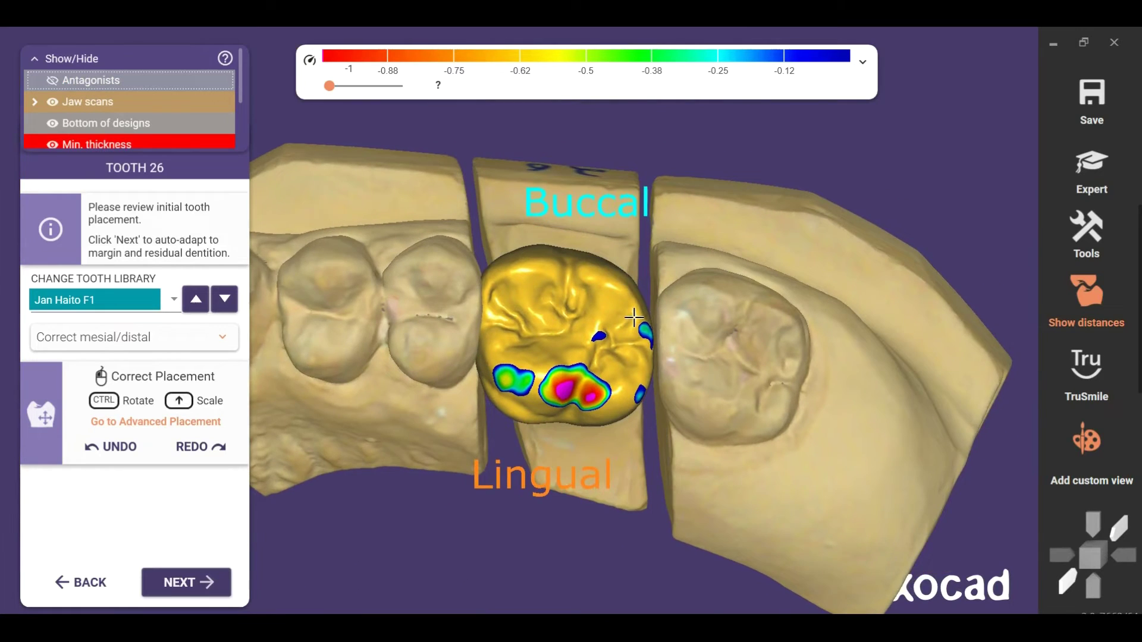
# Step: Fine-tune the model tooth's placement toward the mesial neighbour, using its occlusal contact areas as reference
pyautogui.scroll(3, 595, 312)
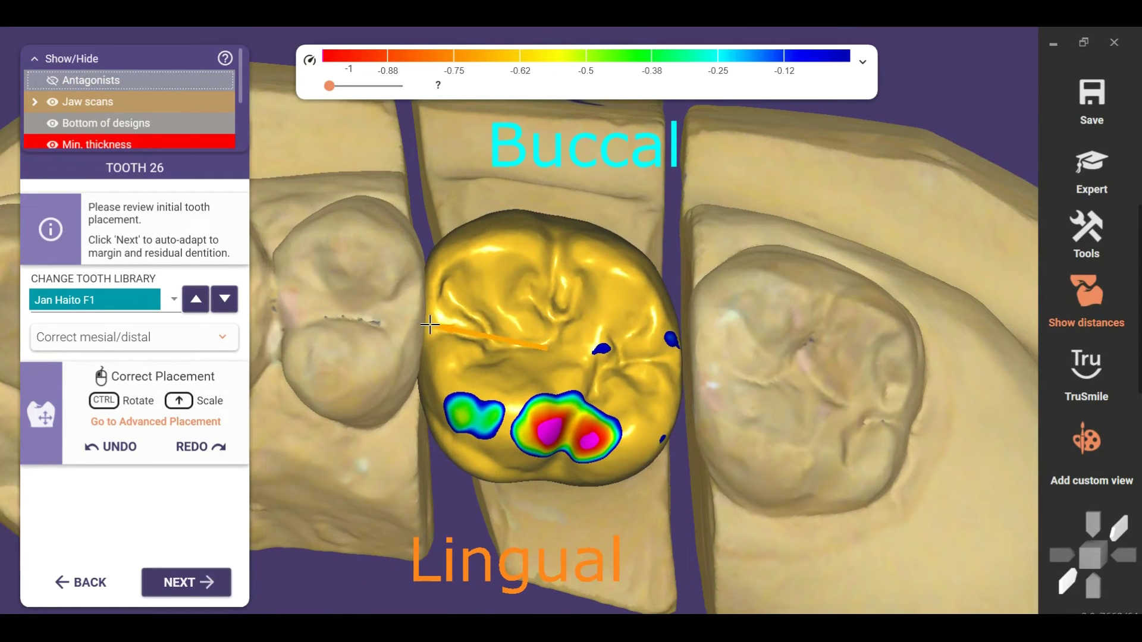
pyautogui.moveTo(446, 322); pyautogui.dragTo(505, 260, button='right')
pyautogui.scroll(-3, 465, 310)
pyautogui.scroll(3, 500, 270)
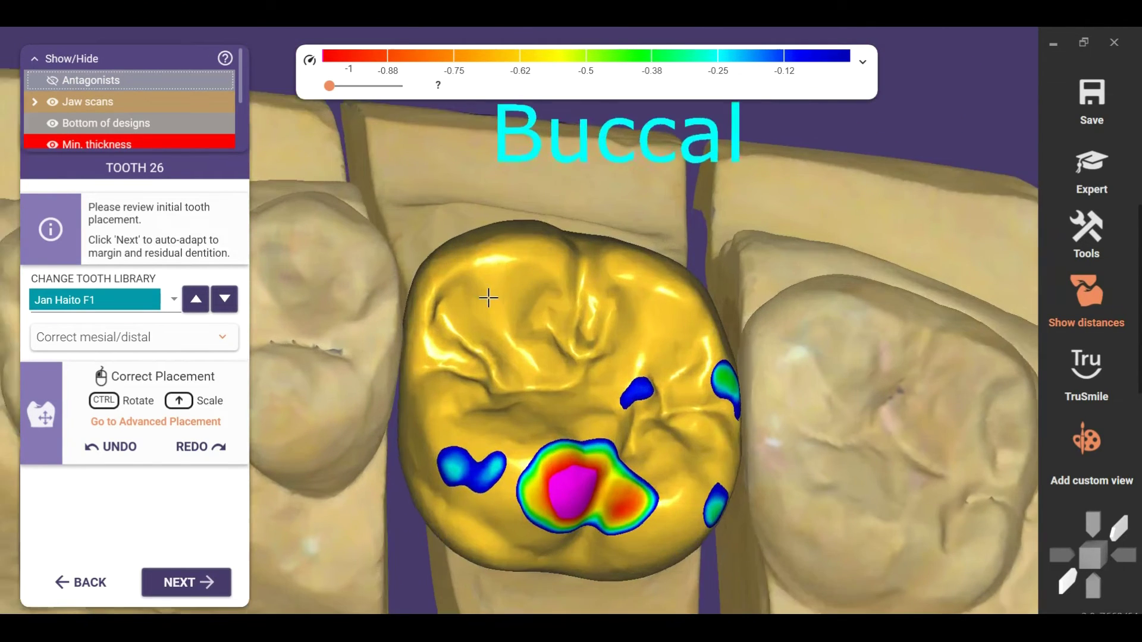
pyautogui.moveTo(574, 400); pyautogui.dragTo(421, 354)
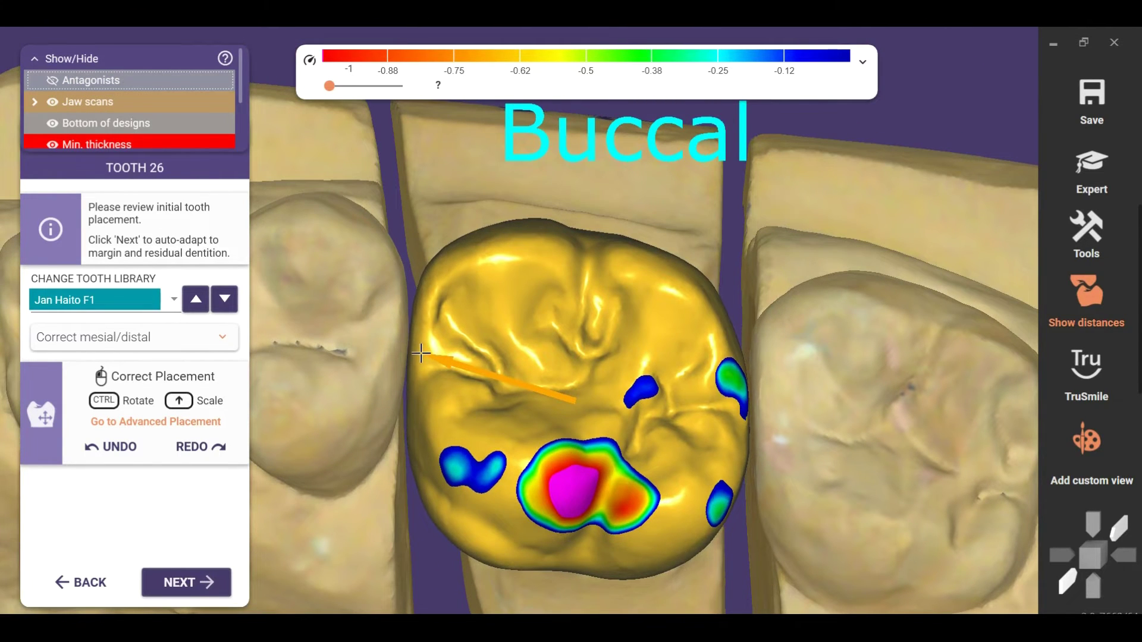
# Step: Examine the model tooth's alignment with the whole dental arch while switching the antagonists on and off
pyautogui.hotkey('ctrl', 'a')
pyautogui.scroll(-3, 604, 241)
pyautogui.moveTo(604, 242); pyautogui.dragTo(636, 260, button='right')
pyautogui.moveTo(636, 258); pyautogui.dragTo(667, 239, button='right')
pyautogui.press('a')
pyautogui.scroll(-4, 687, 232)
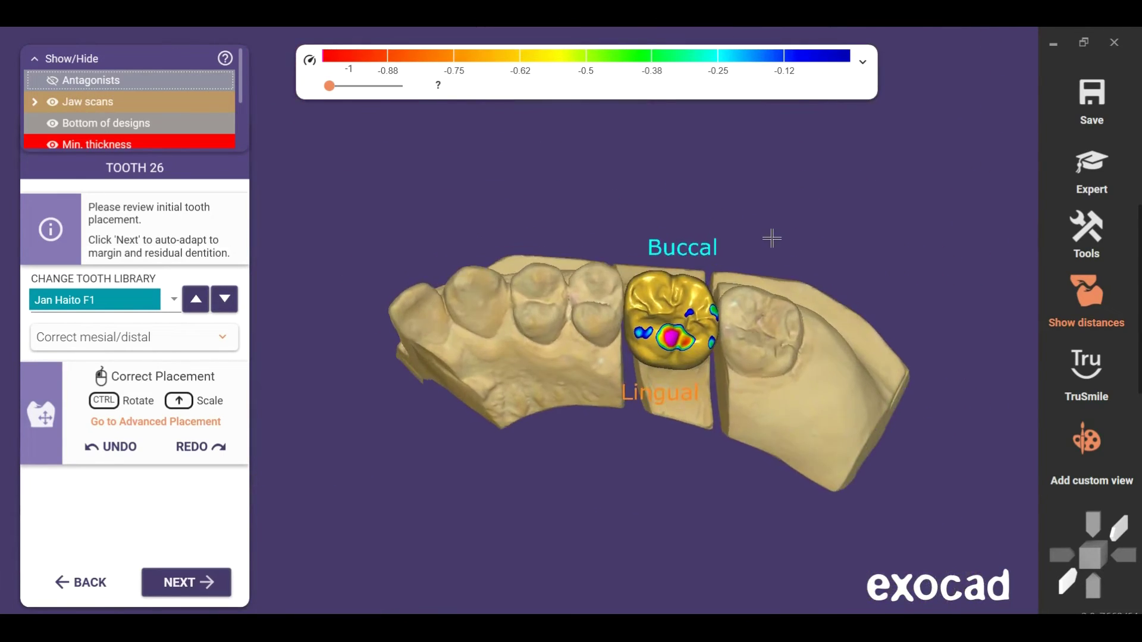
pyautogui.moveTo(772, 238); pyautogui.dragTo(772, 237, button='right')
pyautogui.press('a')
pyautogui.press('a')
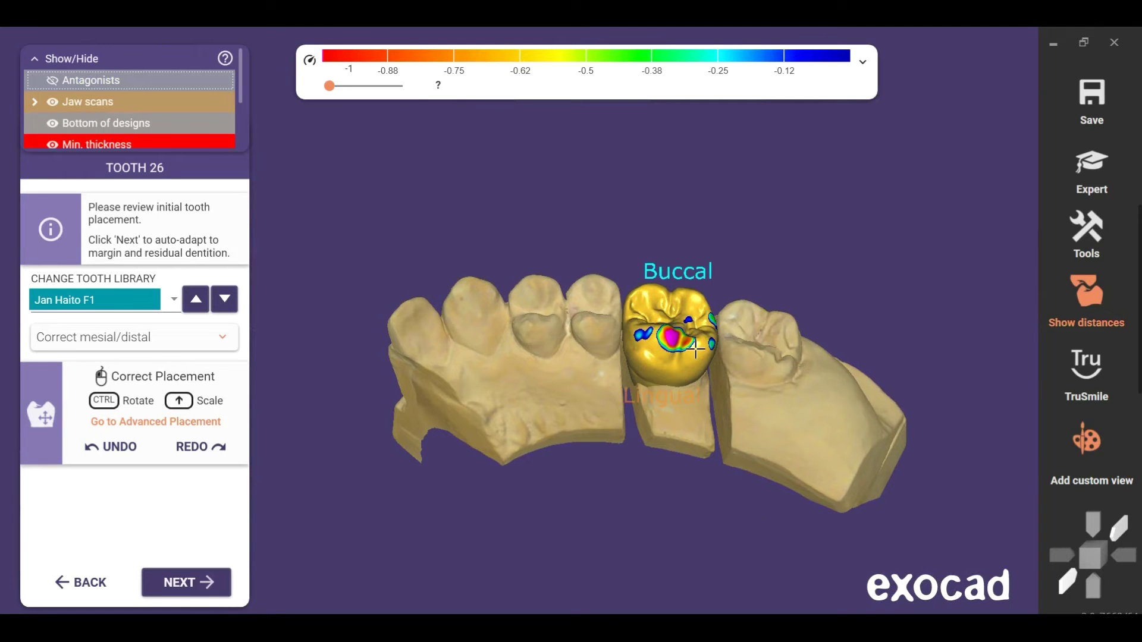
# Step: Check the crown from the lingual side with the antagonists and jaw scans alternately shown and hidden
pyautogui.moveTo(698, 341); pyautogui.dragTo(722, 254, button='right')
pyautogui.press('a')
pyautogui.press('a')
pyautogui.press('a')
pyautogui.press('j')
pyautogui.press('j')
pyautogui.press('j')
pyautogui.press('j')
pyautogui.press('j')
pyautogui.press('j')
pyautogui.press('t')
# Step: Lower the area between the palatal cusps using the Cusps preset of anatomic free-forming
pyautogui.scroll(-5, 730, 235)
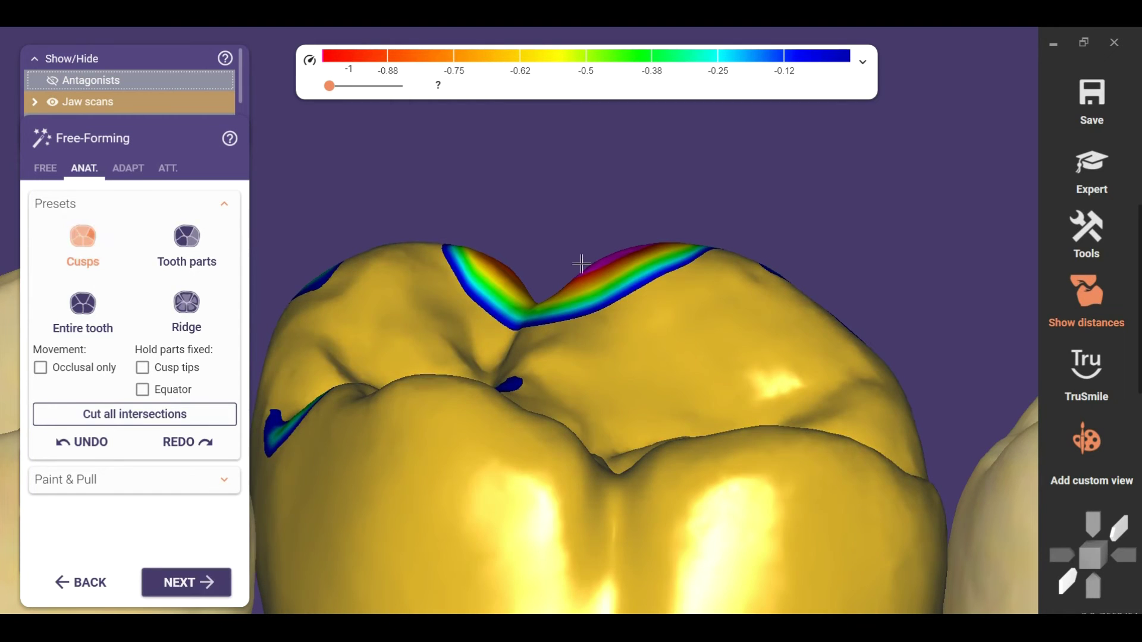
pyautogui.click(82, 242)
pyautogui.moveTo(526, 309); pyautogui.dragTo(527, 327)
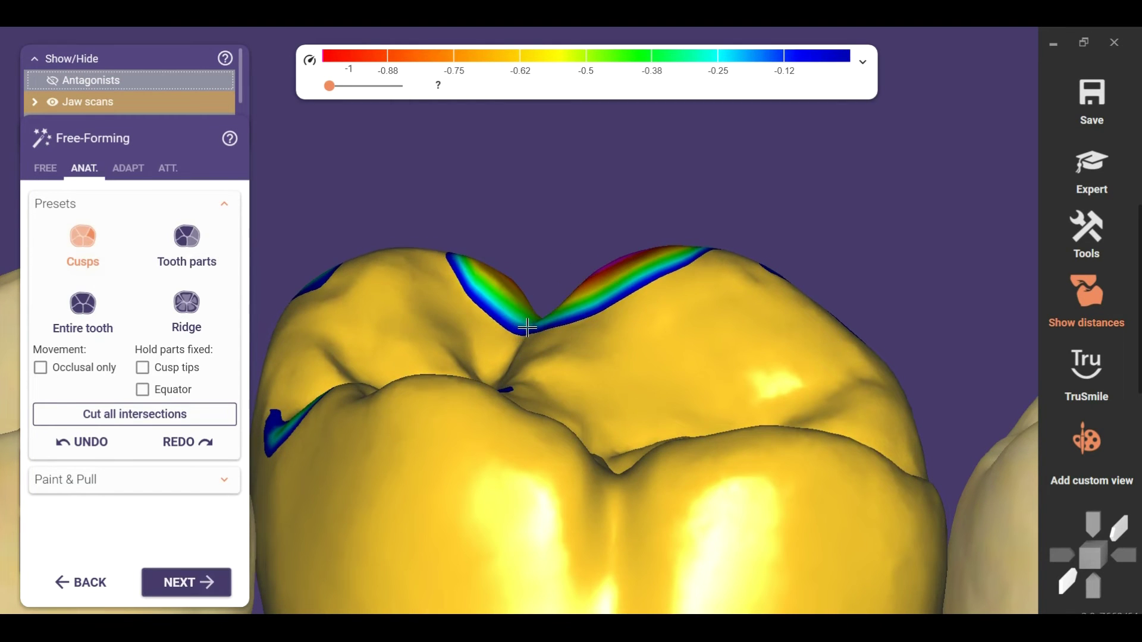
# Step: Reduce the mesial contact spot on the crown's palatal cusp, working from the palatal side
pyautogui.scroll(-3, 527, 338)
pyautogui.moveTo(649, 327); pyautogui.dragTo(597, 301, button='right')
pyautogui.scroll(5, 642, 303)
pyautogui.scroll(-5, 630, 306)
pyautogui.scroll(-4, 616, 301)
pyautogui.middleClick(669, 312)
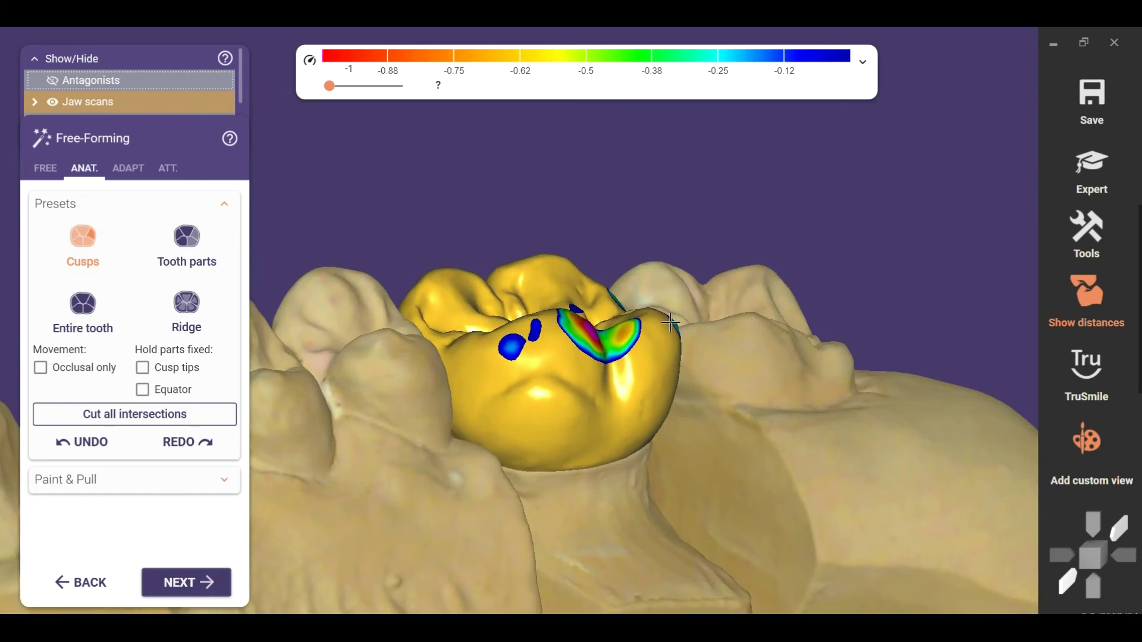
pyautogui.scroll(4, 615, 328)
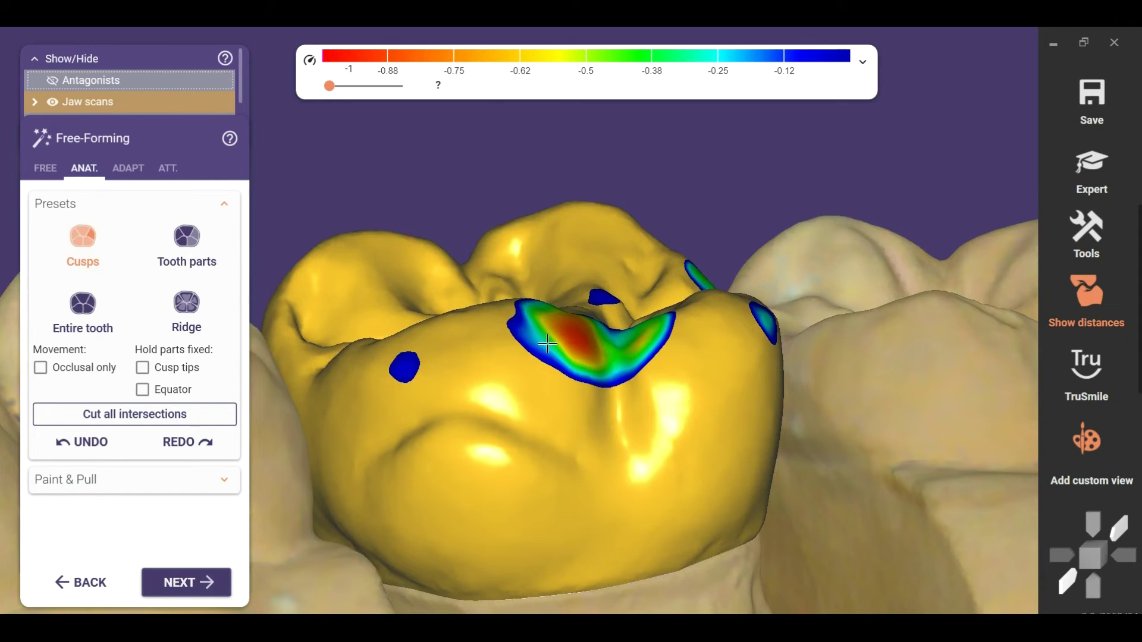
pyautogui.scroll(-3, 433, 357)
pyautogui.scroll(4, 395, 321)
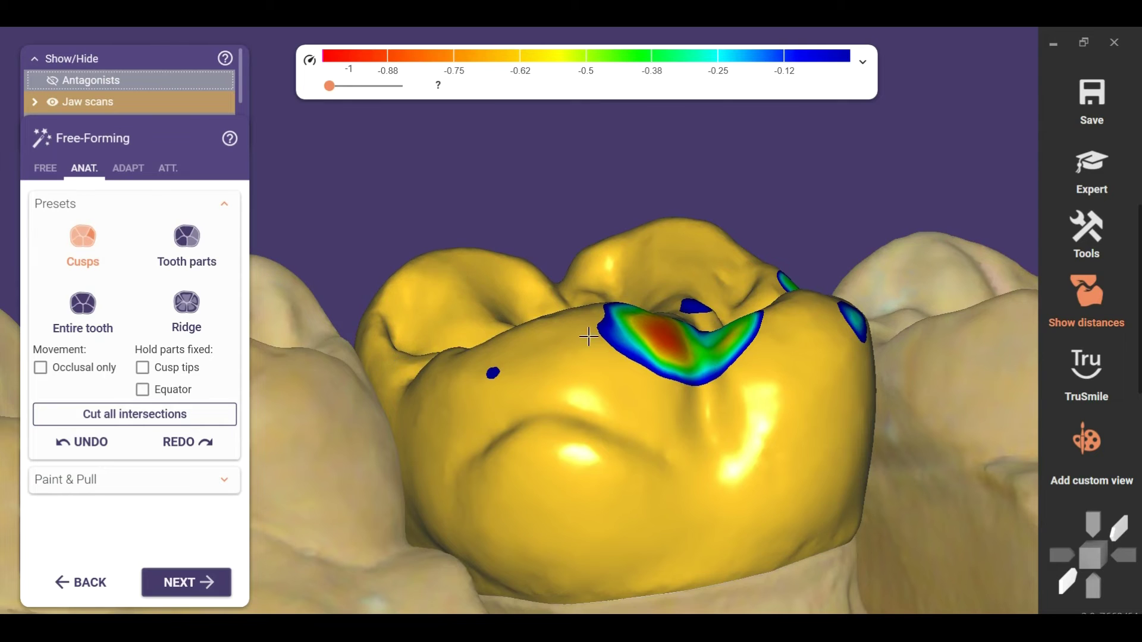
# Step: Lower the palatal cusps slightly further to reduce the remaining antagonist contacts, checking them from several angles
pyautogui.scroll(-4, 833, 327)
pyautogui.moveTo(863, 315); pyautogui.dragTo(836, 333, button='right')
pyautogui.scroll(4, 871, 304)
pyautogui.scroll(-3, 867, 296)
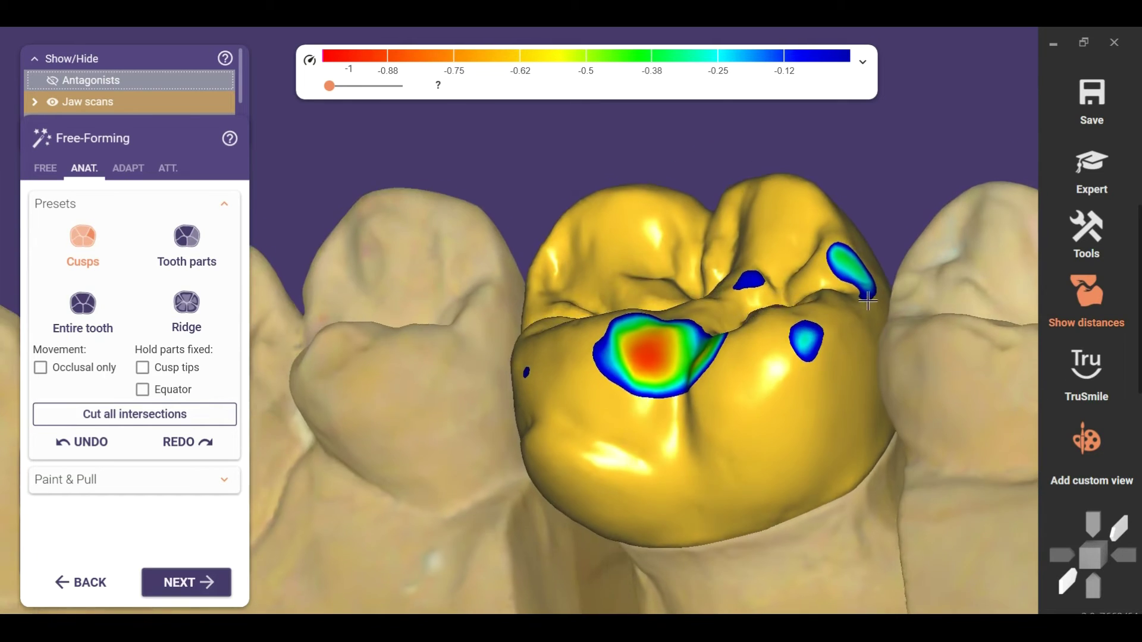
pyautogui.scroll(4, 876, 299)
pyautogui.scroll(-3, 886, 321)
pyautogui.scroll(2, 833, 291)
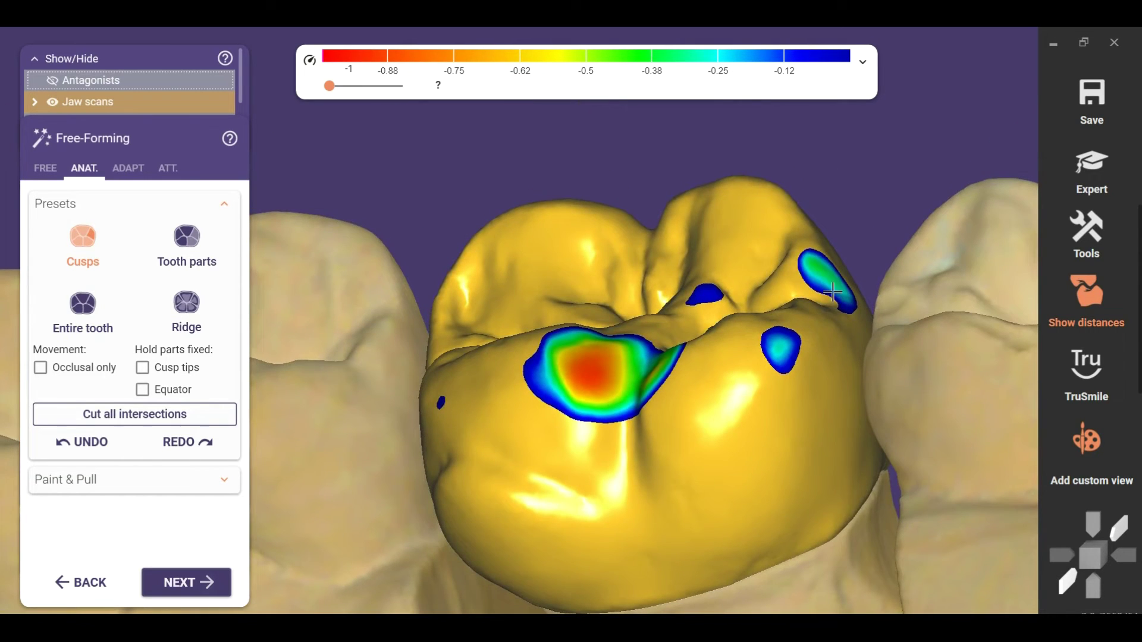
pyautogui.moveTo(842, 312); pyautogui.dragTo(750, 303, button='right')
pyautogui.moveTo(676, 309); pyautogui.dragTo(635, 272, button='middle')
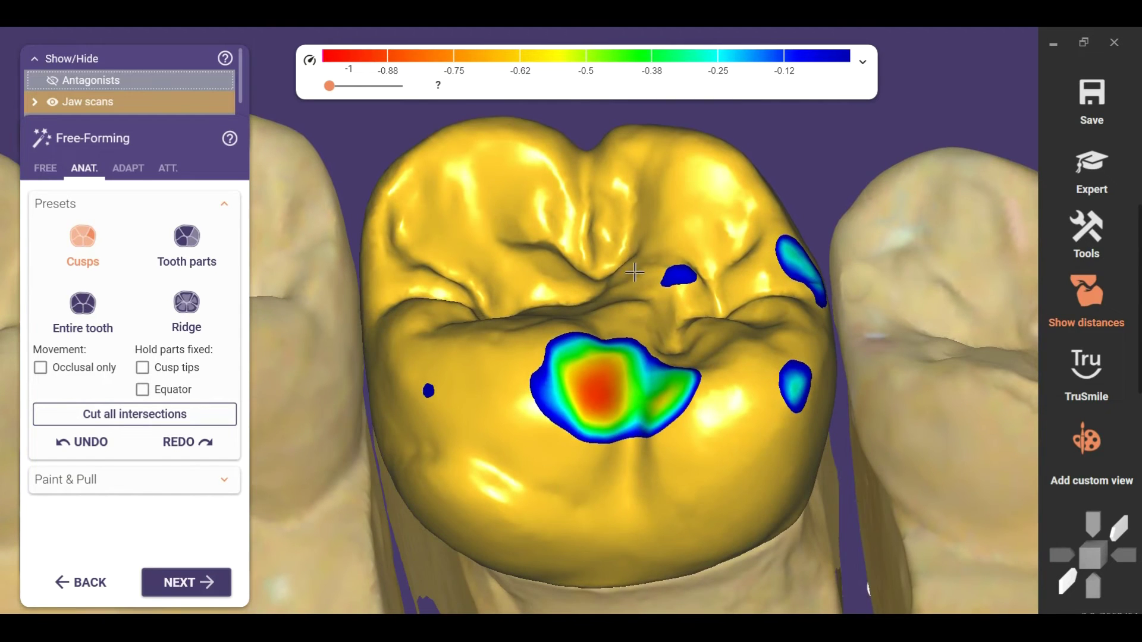
pyautogui.scroll(-3, 729, 301)
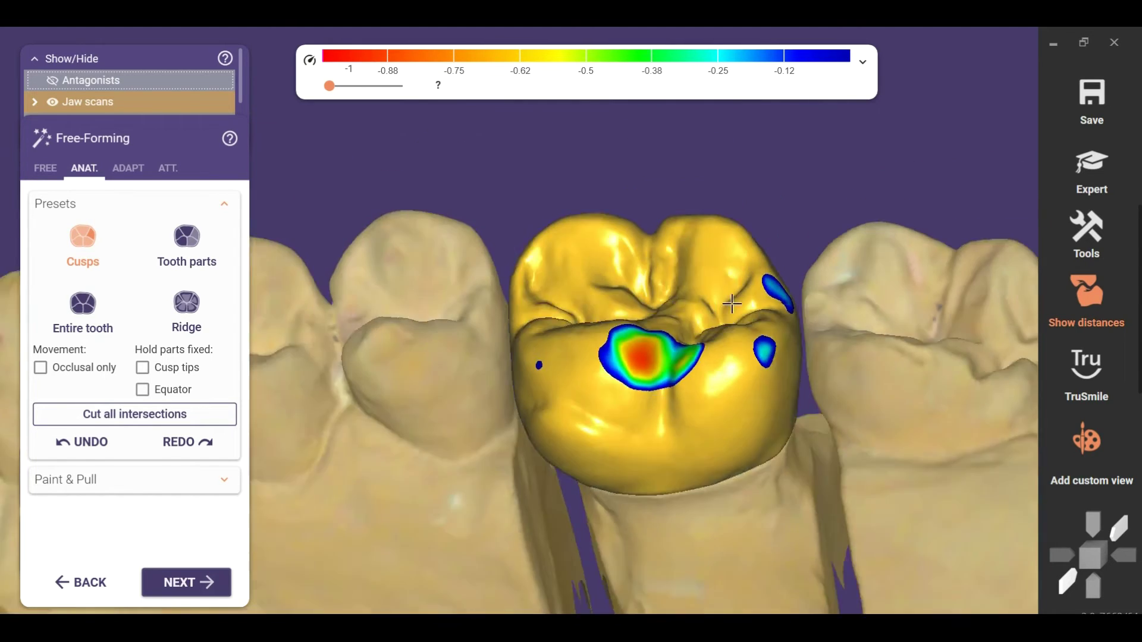
pyautogui.moveTo(732, 303); pyautogui.dragTo(763, 365, button='right')
pyautogui.scroll(3, 763, 366)
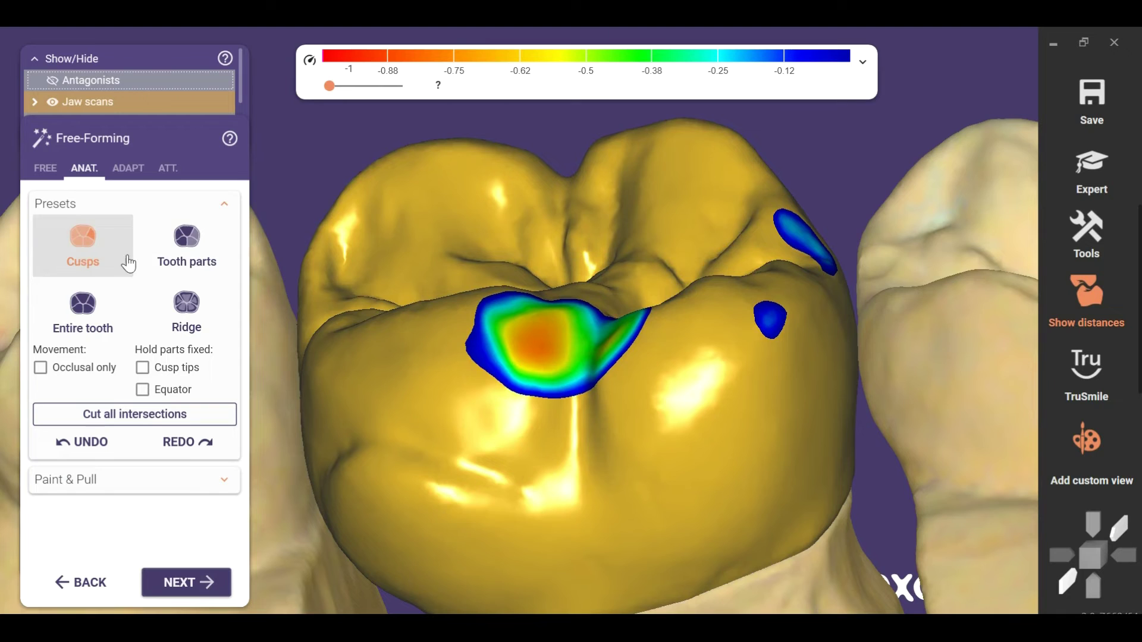
# Step: Lower the palatal part of the crown around the main contact using the Tooth parts preset
pyautogui.click(187, 244)
pyautogui.moveTo(615, 314); pyautogui.dragTo(625, 349)
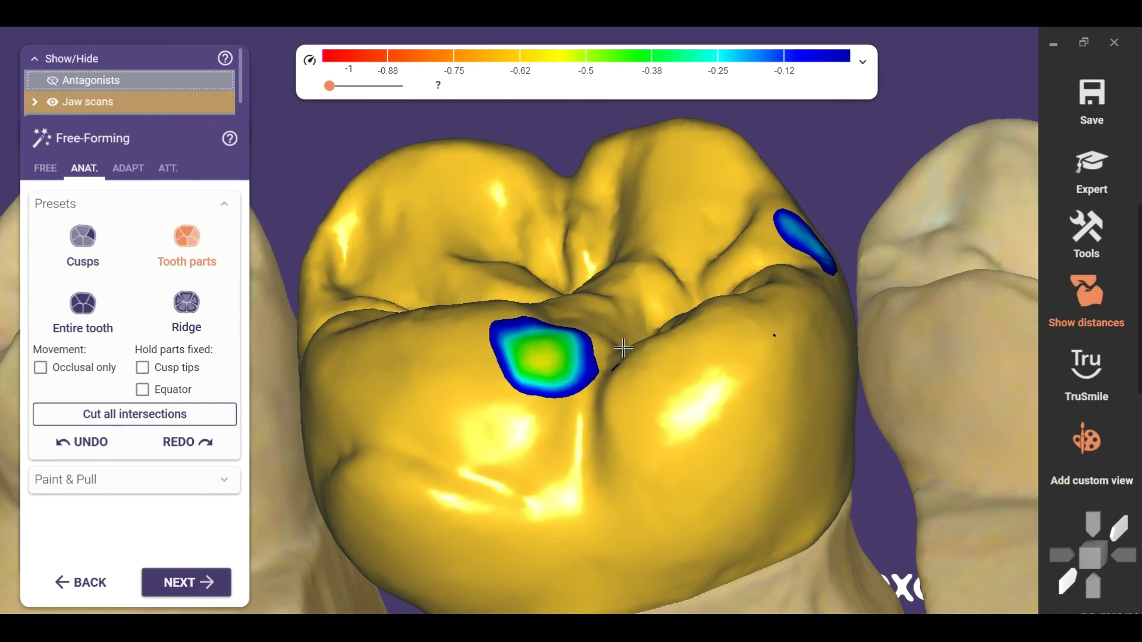
pyautogui.scroll(-3, 625, 349)
pyautogui.moveTo(625, 349); pyautogui.dragTo(479, 372, button='right')
pyautogui.scroll(-3, 573, 319)
pyautogui.scroll(1, 479, 371)
pyautogui.scroll(3, 480, 372)
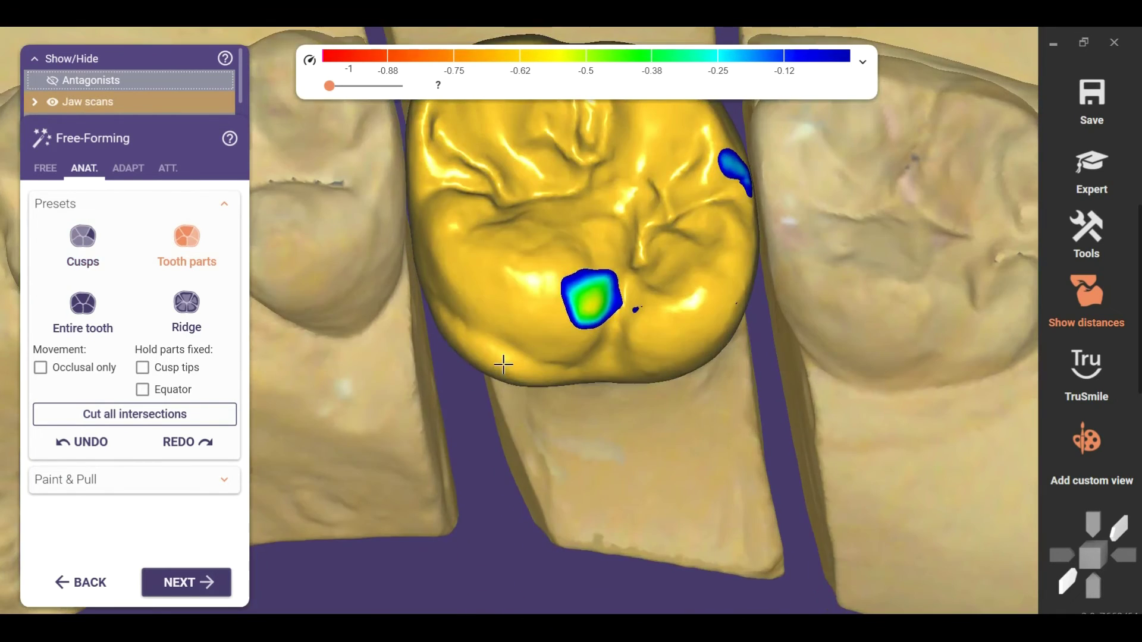
# Step: Reduce the main palatal contact area a little more and inspect the distal contact beside the neighbouring molar
pyautogui.moveTo(711, 387); pyautogui.dragTo(726, 333, button='right')
pyautogui.scroll(-3, 726, 334)
pyautogui.scroll(3, 647, 319)
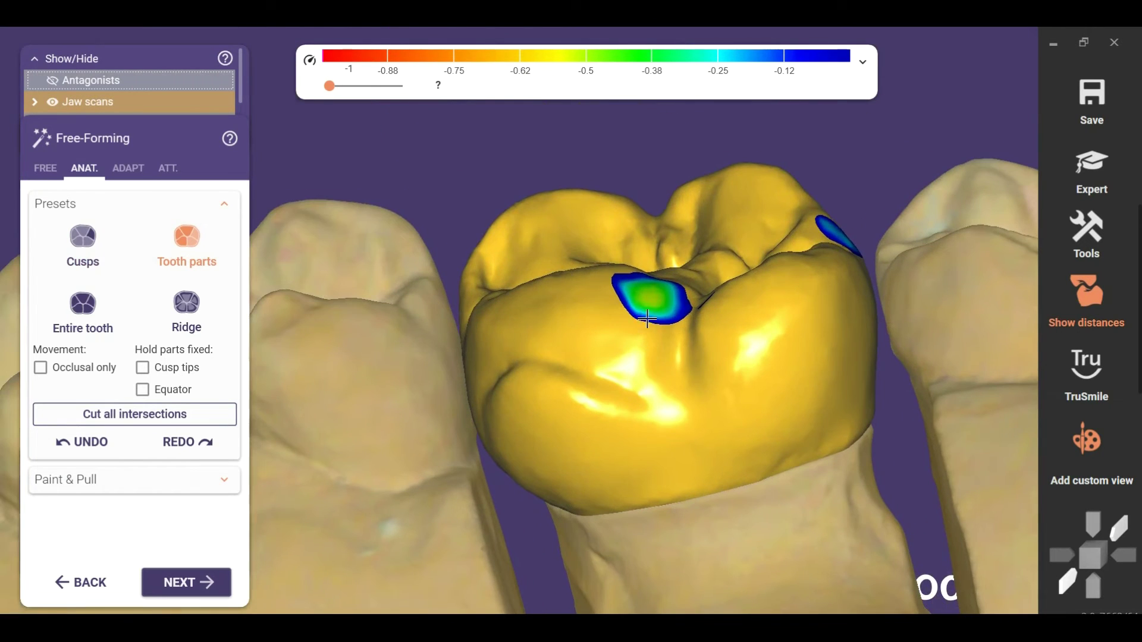
pyautogui.scroll(-3, 647, 298)
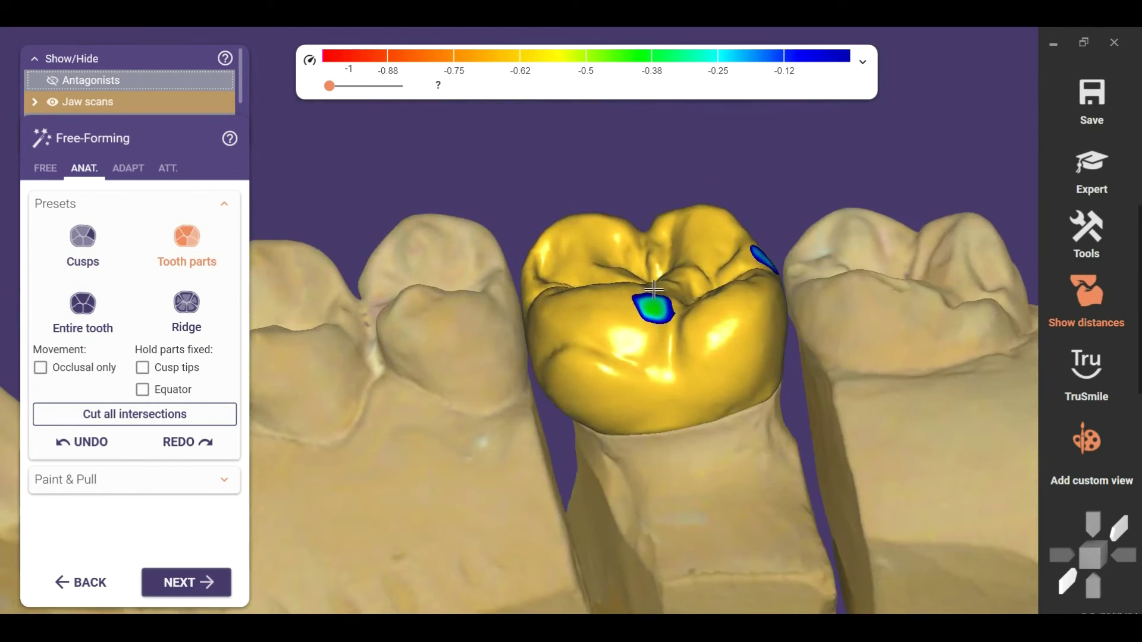
pyautogui.scroll(3, 655, 290)
pyautogui.scroll(-3, 655, 288)
pyautogui.moveTo(655, 288); pyautogui.dragTo(671, 322, button='right')
pyautogui.scroll(3, 776, 258)
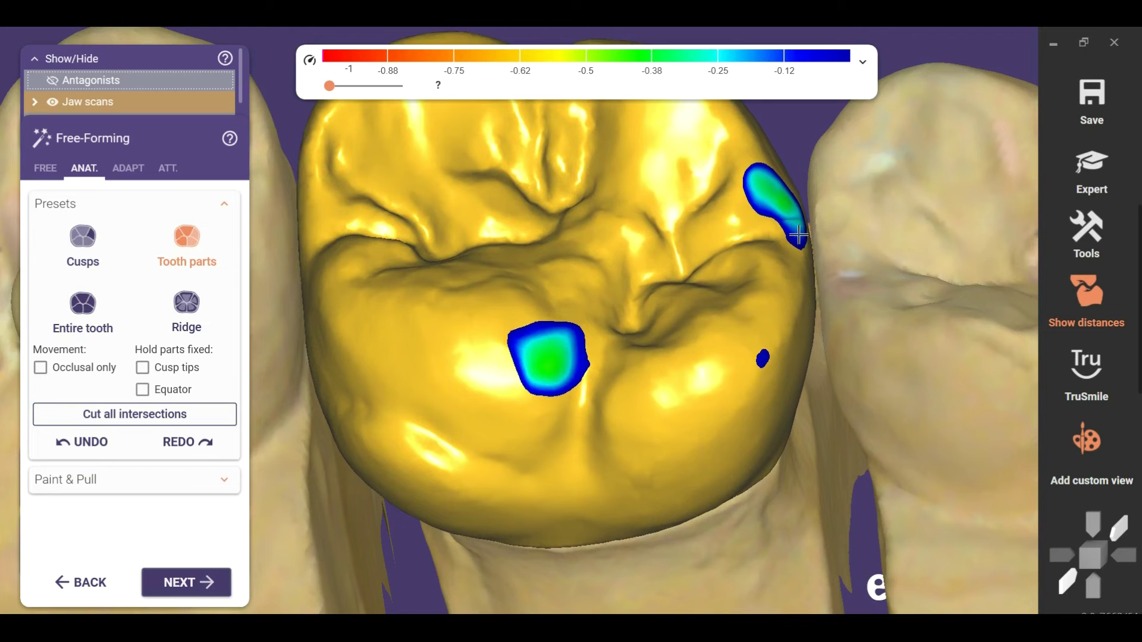
pyautogui.scroll(-1, 653, 232)
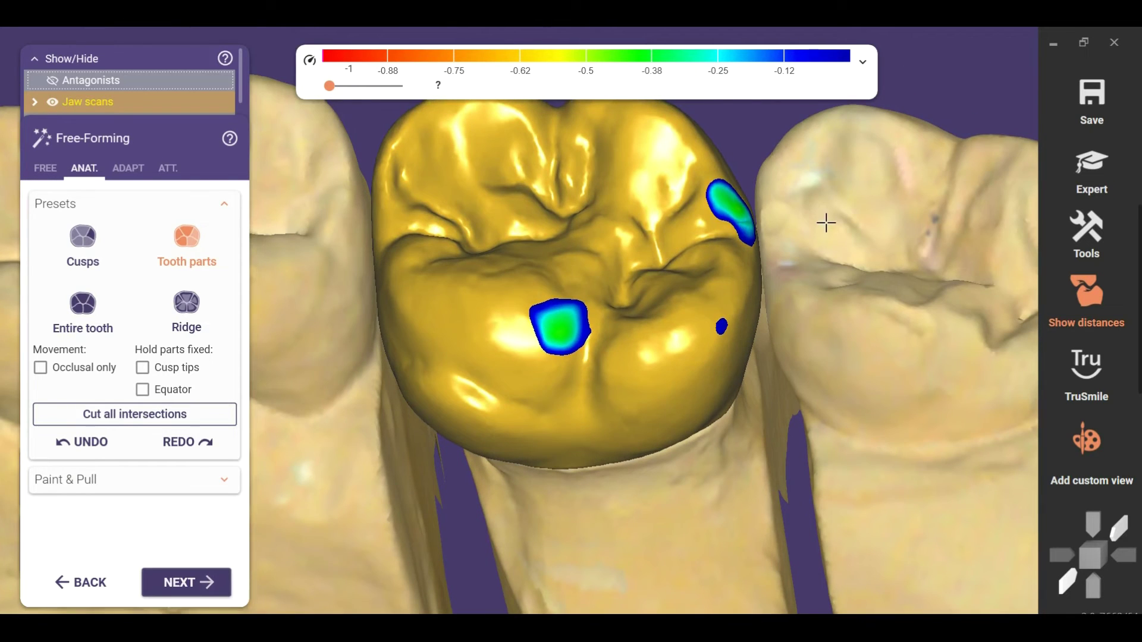
# Step: Reshape the crown's distal marginal ridge next to the neighbouring molar using the Cusps preset
pyautogui.click(83, 243)
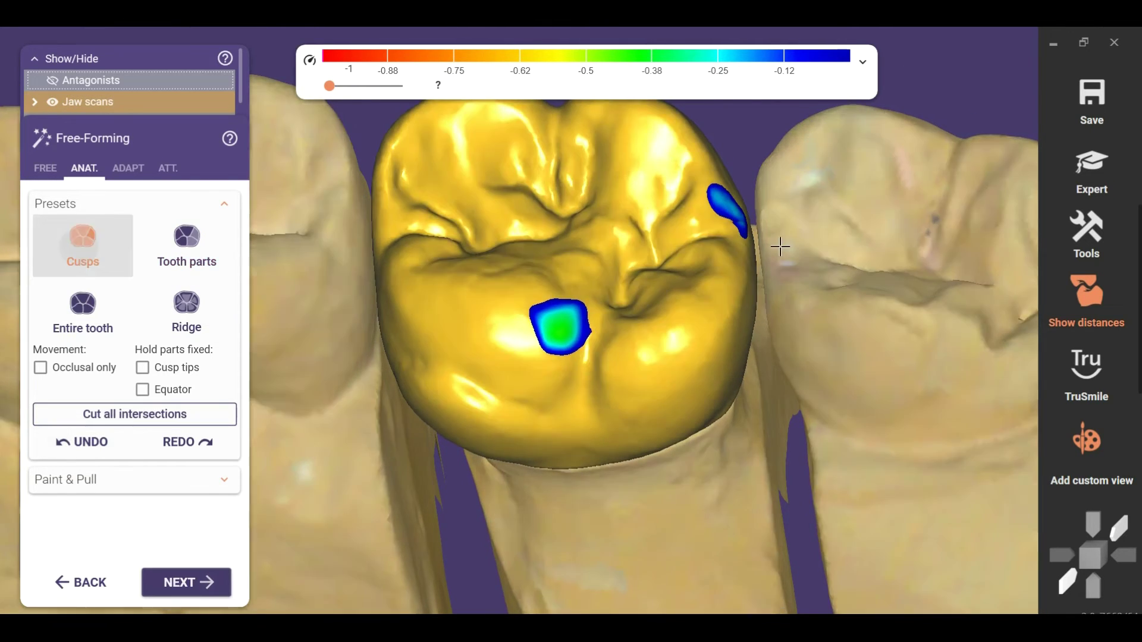
pyautogui.scroll(3, 773, 238)
pyautogui.moveTo(760, 216); pyautogui.dragTo(773, 219)
pyautogui.scroll(-5, 744, 232)
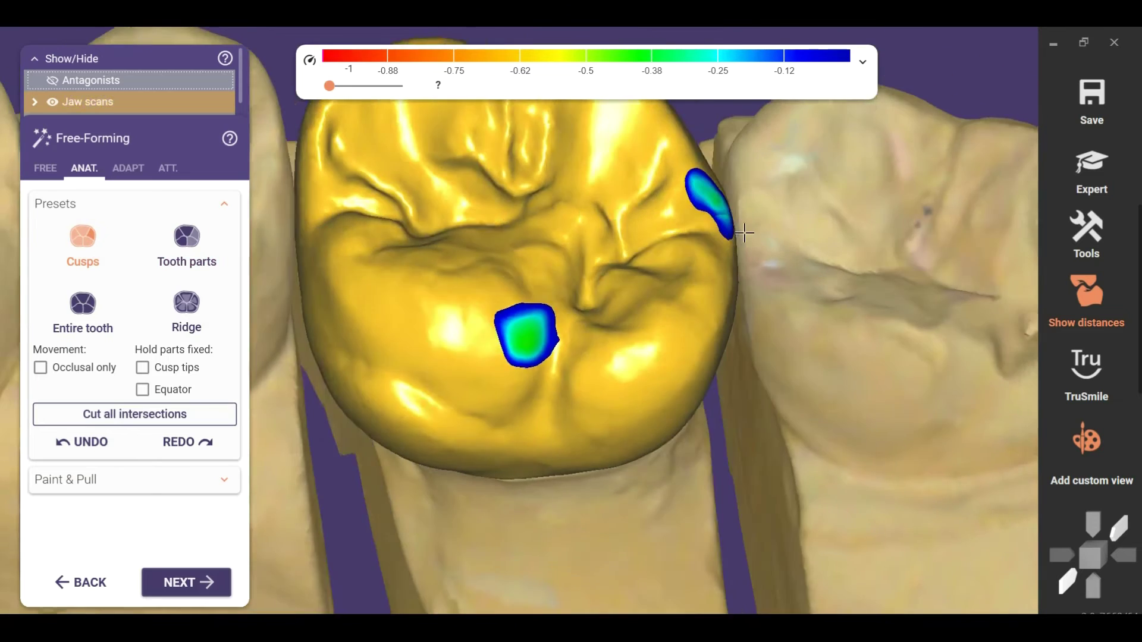
# Step: Raise the mesial marginal ridge next to the premolar to create antagonist contact there
pyautogui.moveTo(446, 216); pyautogui.dragTo(645, 252, button='middle')
pyautogui.moveTo(645, 253); pyautogui.dragTo(617, 256, button='right')
pyautogui.scroll(3, 619, 267)
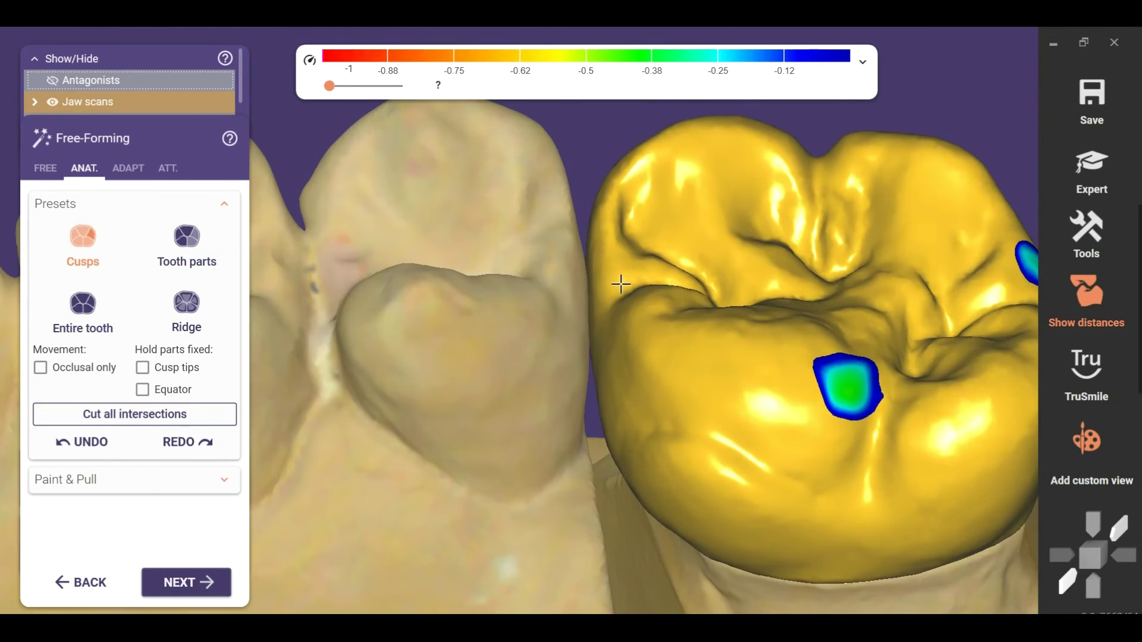
pyautogui.scroll(-5, 615, 268)
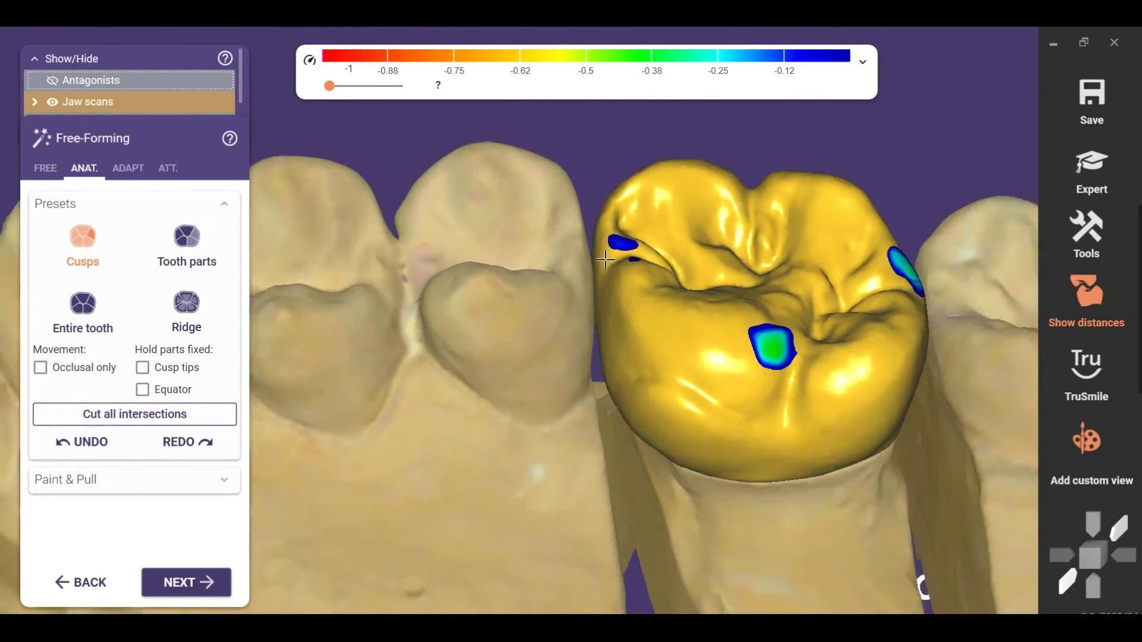
pyautogui.moveTo(615, 268); pyautogui.dragTo(625, 321, button='right')
pyautogui.scroll(5, 611, 326)
pyautogui.scroll(2, 565, 326)
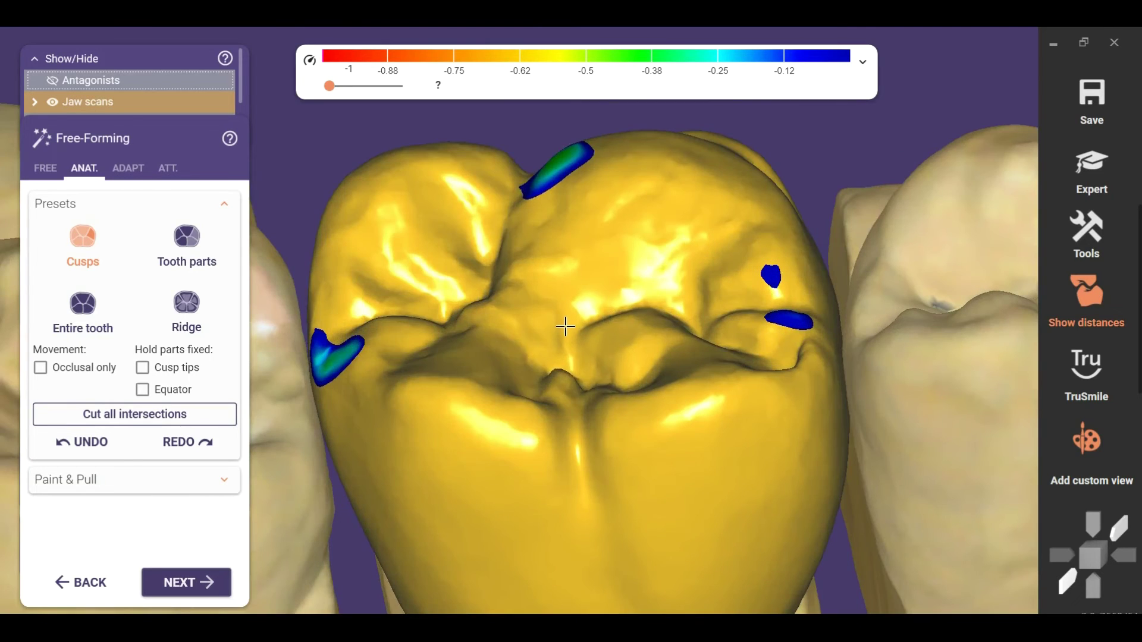
# Step: Deepen the occlusal surface around the central fossa and buccal groove of the crown
pyautogui.moveTo(570, 365); pyautogui.dragTo(612, 262, button='right')
pyautogui.scroll(-4, 551, 325)
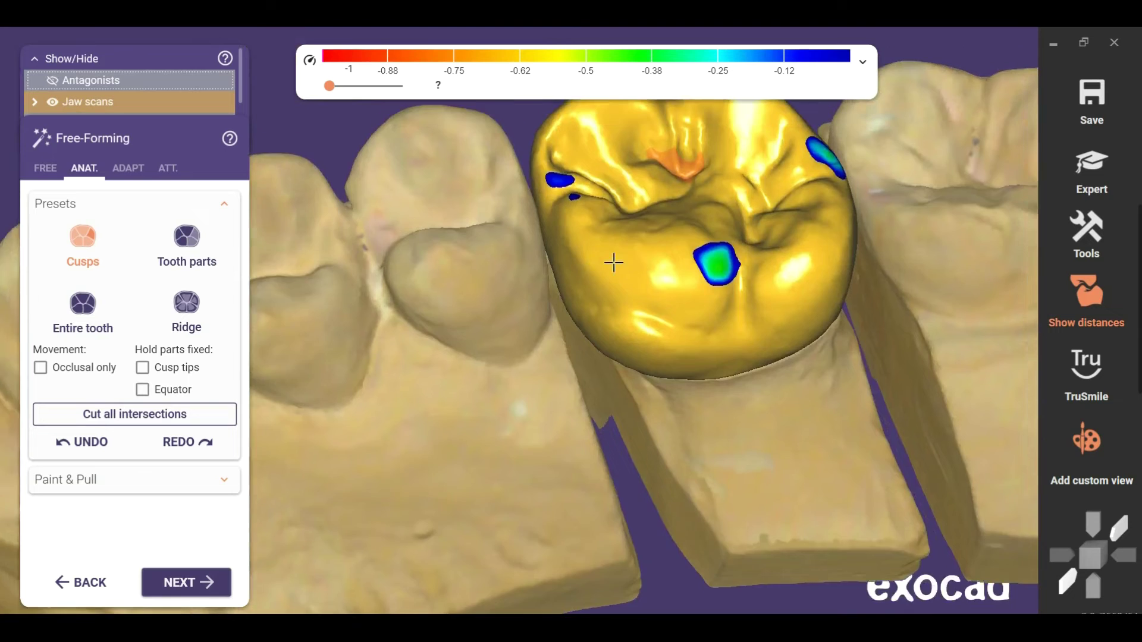
pyautogui.scroll(4, 621, 286)
pyautogui.scroll(-3, 583, 298)
pyautogui.moveTo(583, 297); pyautogui.dragTo(589, 234, button='right')
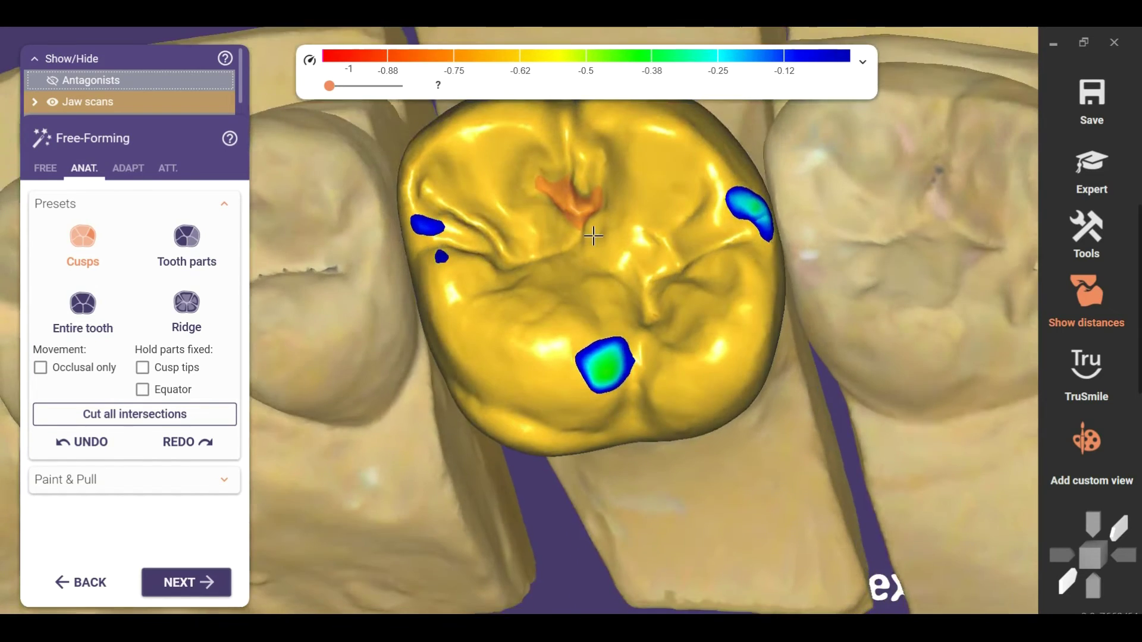
# Step: Reshape the central fossa and fissures to reduce the area where the minimum thickness shows through
pyautogui.scroll(4, 589, 234)
pyautogui.scroll(-3, 586, 276)
pyautogui.scroll(-1, 586, 276)
pyautogui.moveTo(585, 277); pyautogui.dragTo(591, 258, button='right')
pyautogui.scroll(4, 582, 355)
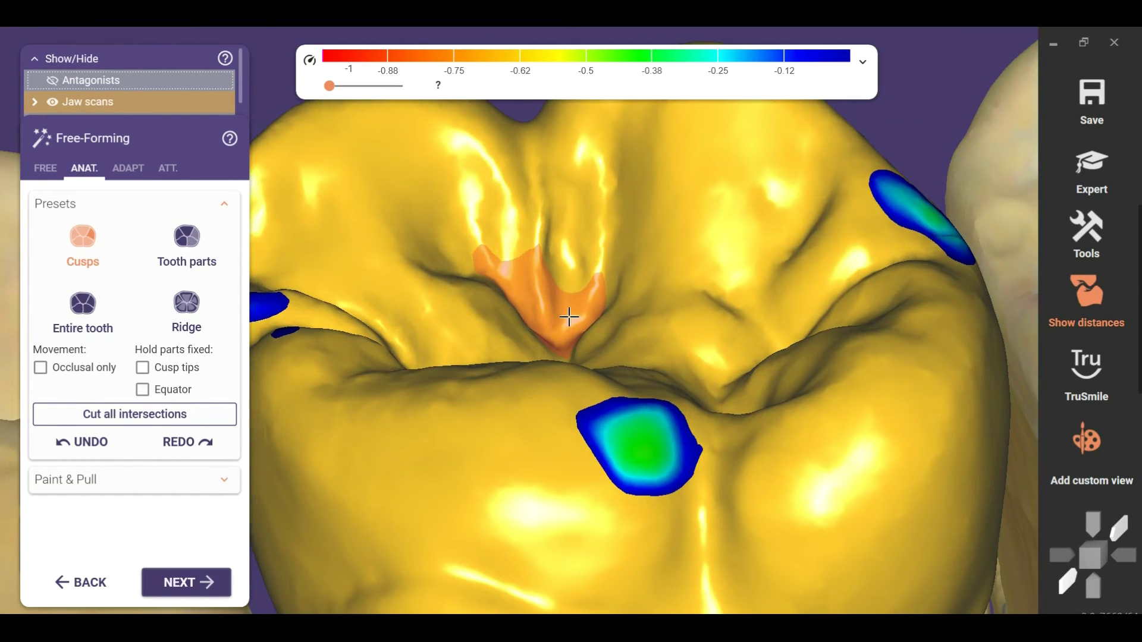
pyautogui.moveTo(569, 317); pyautogui.dragTo(534, 327, button='right')
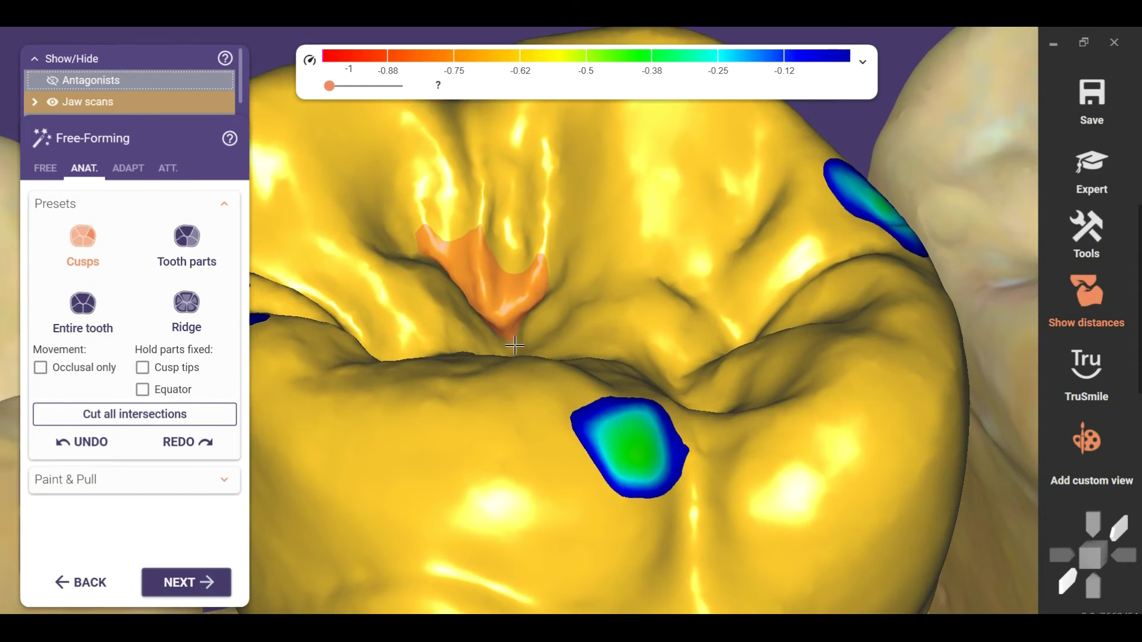
pyautogui.scroll(-3, 518, 285)
pyautogui.scroll(3, 520, 332)
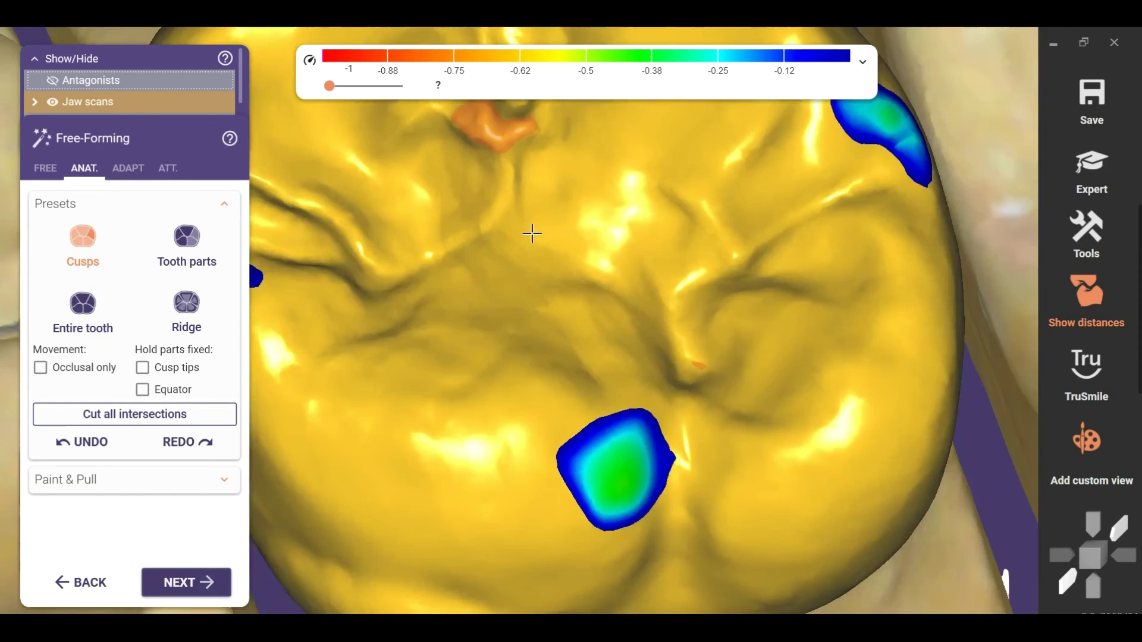
pyautogui.scroll(-3, 538, 286)
pyautogui.scroll(4, 554, 283)
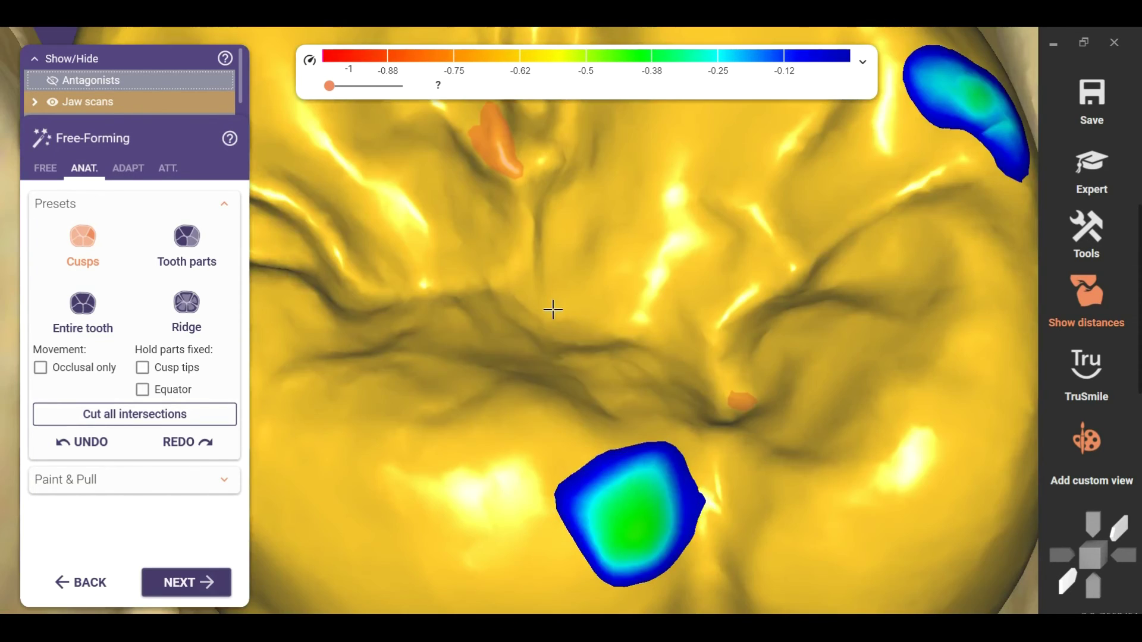
# Step: Lower the palatal cusp contact to a light touch and check the mesial and distal contacts
pyautogui.scroll(-5, 559, 275)
pyautogui.moveTo(612, 417); pyautogui.dragTo(617, 361, button='right')
pyautogui.scroll(3, 616, 361)
pyautogui.scroll(-4, 572, 364)
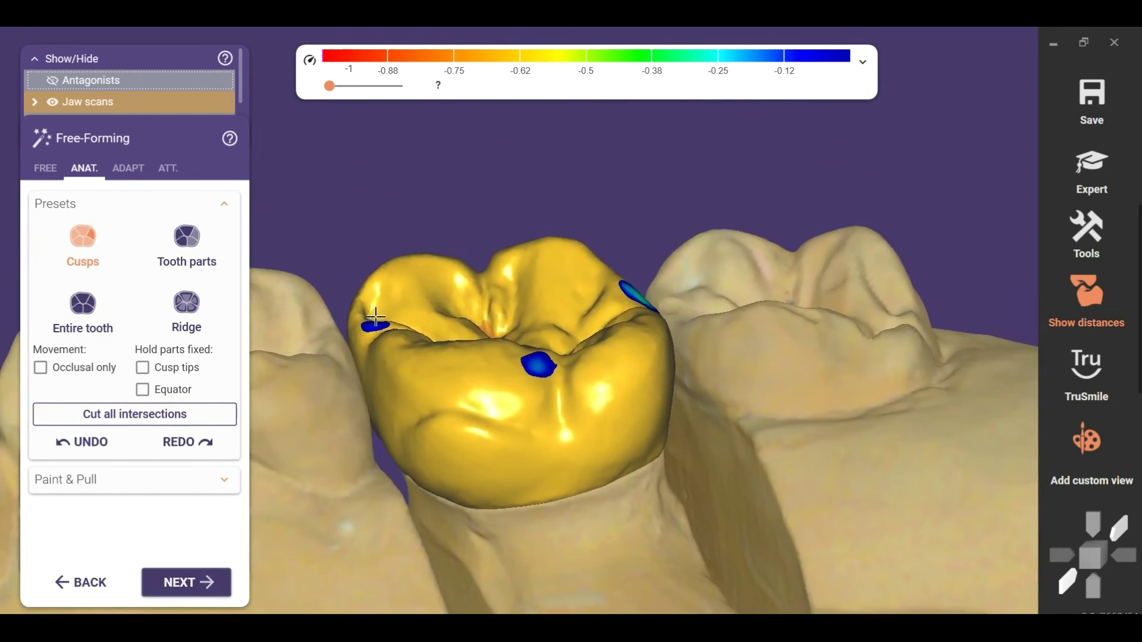
pyautogui.scroll(4, 371, 338)
pyautogui.scroll(-5, 855, 301)
# Step: Examine the reshaped crown within the dental arch while toggling the antagonists
pyautogui.moveTo(855, 301); pyautogui.dragTo(660, 233, button='right')
pyautogui.hotkey('ctrl', 'a')
pyautogui.scroll(2, 663, 335)
pyautogui.scroll(-2, 713, 215)
pyautogui.scroll(3, 649, 210)
pyautogui.scroll(-4, 676, 219)
pyautogui.press('a')
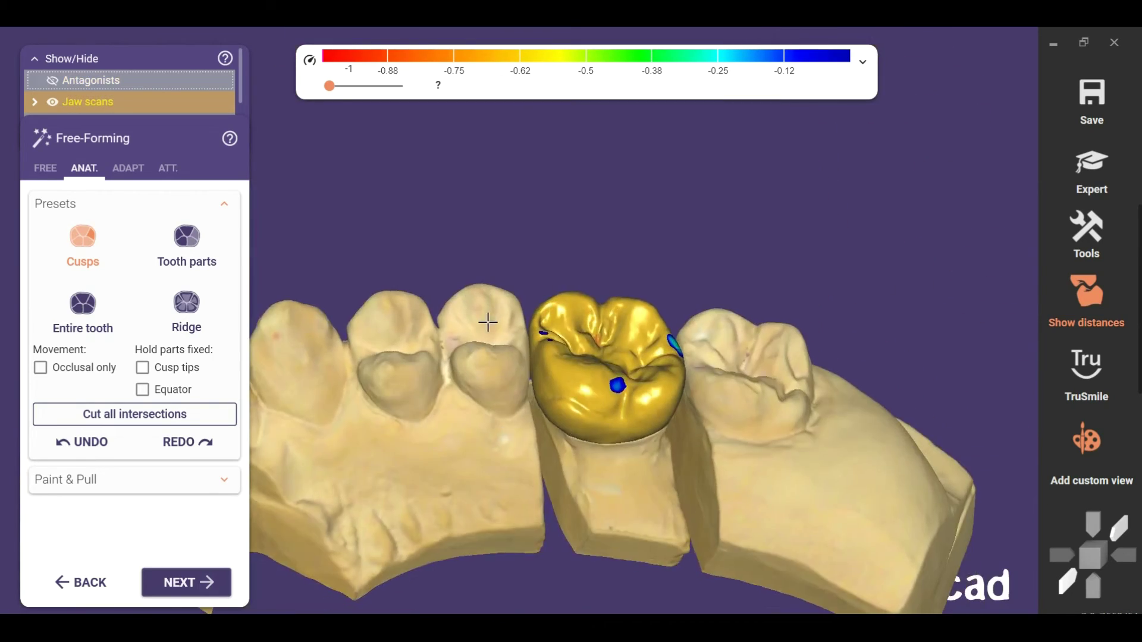
# Step: Examine the crown's occlusal surface, palatal contact and approximal contacts against the neighbouring teeth from occlusal and palatal views
pyautogui.scroll(5, 645, 339)
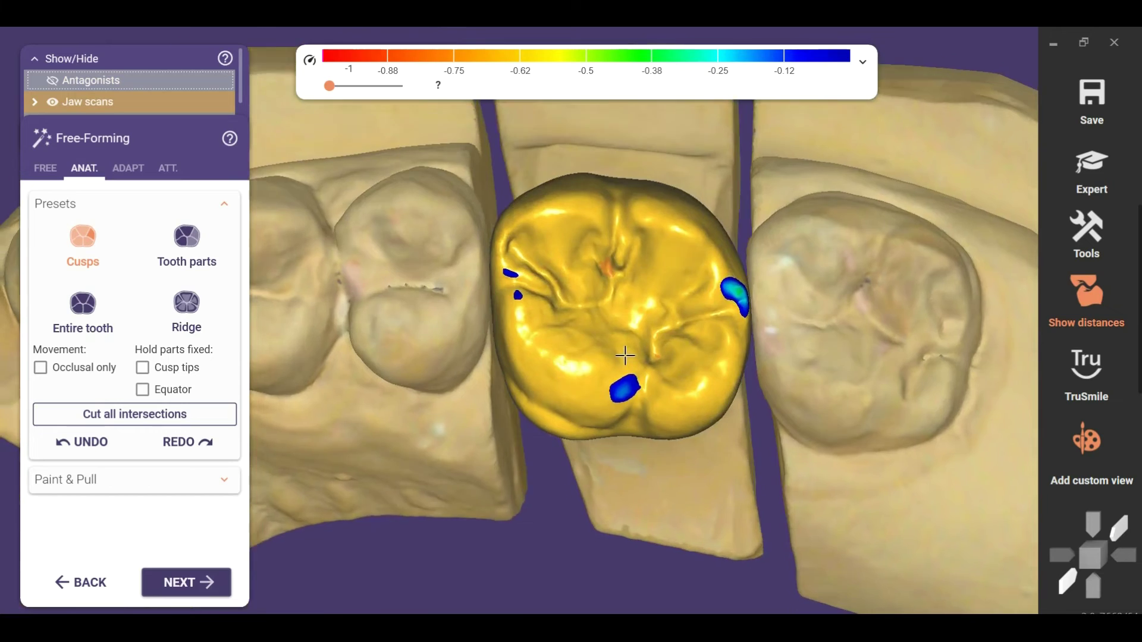
pyautogui.moveTo(626, 356); pyautogui.dragTo(563, 293, button='right')
pyautogui.scroll(3, 521, 315)
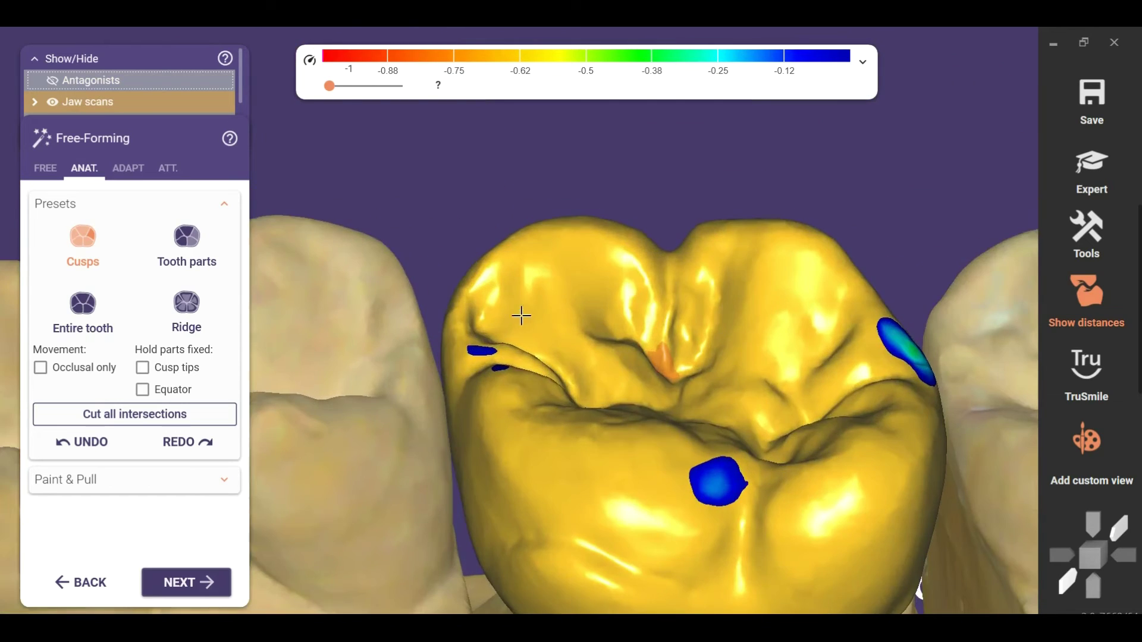
pyautogui.scroll(-3, 564, 355)
pyautogui.moveTo(565, 357); pyautogui.dragTo(573, 365, button='right')
pyautogui.press('a')
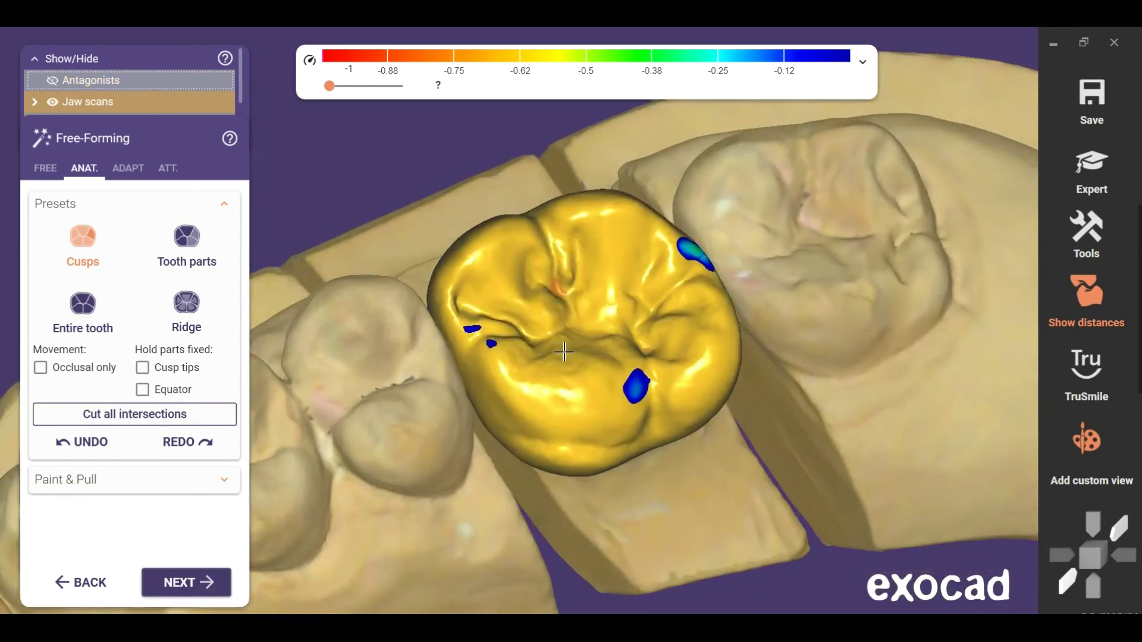
pyautogui.scroll(3, 588, 425)
pyautogui.scroll(3, 588, 425)
pyautogui.scroll(-3, 648, 495)
pyautogui.moveTo(648, 495); pyautogui.dragTo(804, 417, button='right')
pyautogui.scroll(-3, 701, 449)
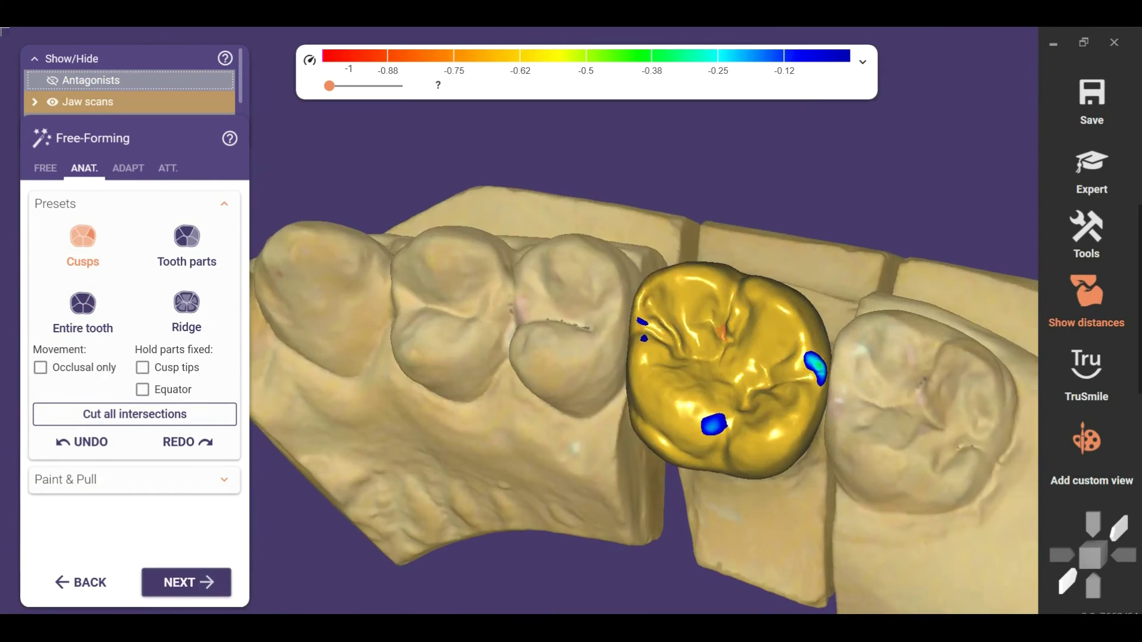
pyautogui.moveTo(730, 494); pyautogui.dragTo(402, 367, button='right')
pyautogui.hotkey('ctrl', 'a')
pyautogui.hotkey('ctrl', 'a')
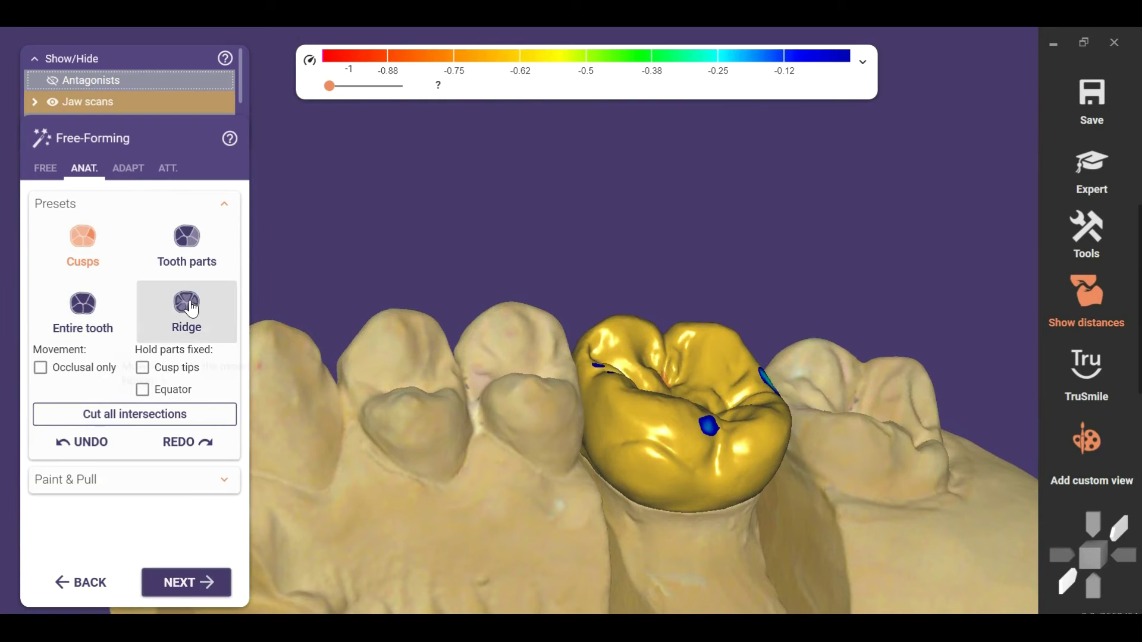
# Step: Try moving the entire crown with the Entire tooth preset while watching the contact colours, and undo the moves
pyautogui.click(82, 308)
pyautogui.moveTo(686, 375); pyautogui.dragTo(701, 387, button='right')
pyautogui.scroll(3, 705, 449)
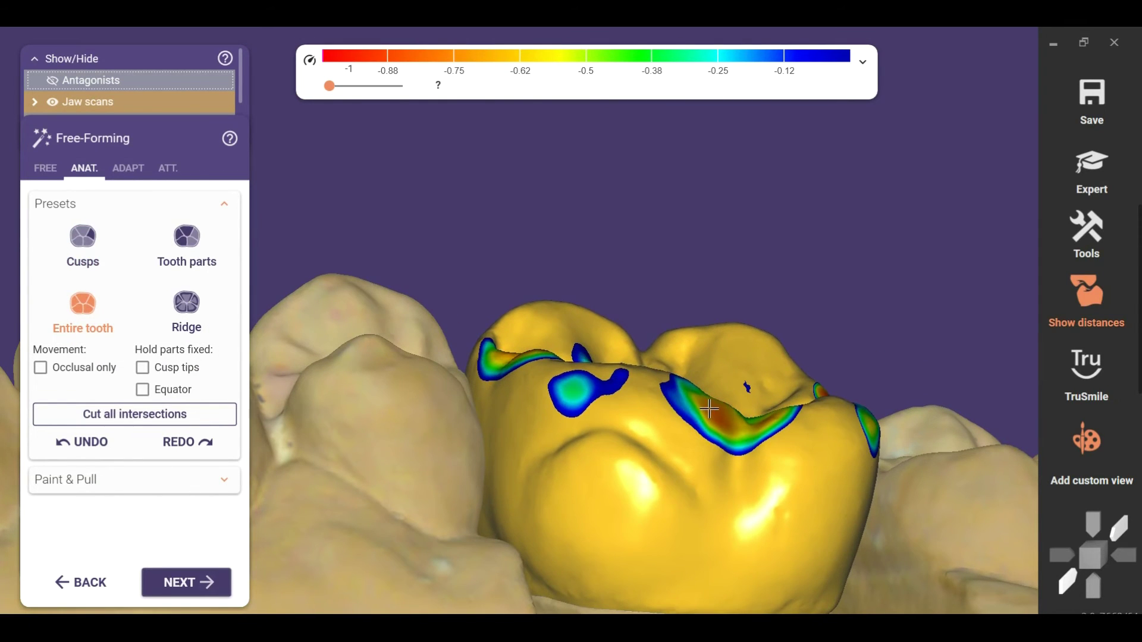
pyautogui.scroll(-3, 710, 409)
pyautogui.moveTo(709, 409)
pyautogui.mouseDown(button='right')
pyautogui.moveTo(707, 476)
pyautogui.moveTo(709, 408)
pyautogui.mouseUp(button='right')
pyautogui.moveTo(709, 411); pyautogui.dragTo(709, 426)
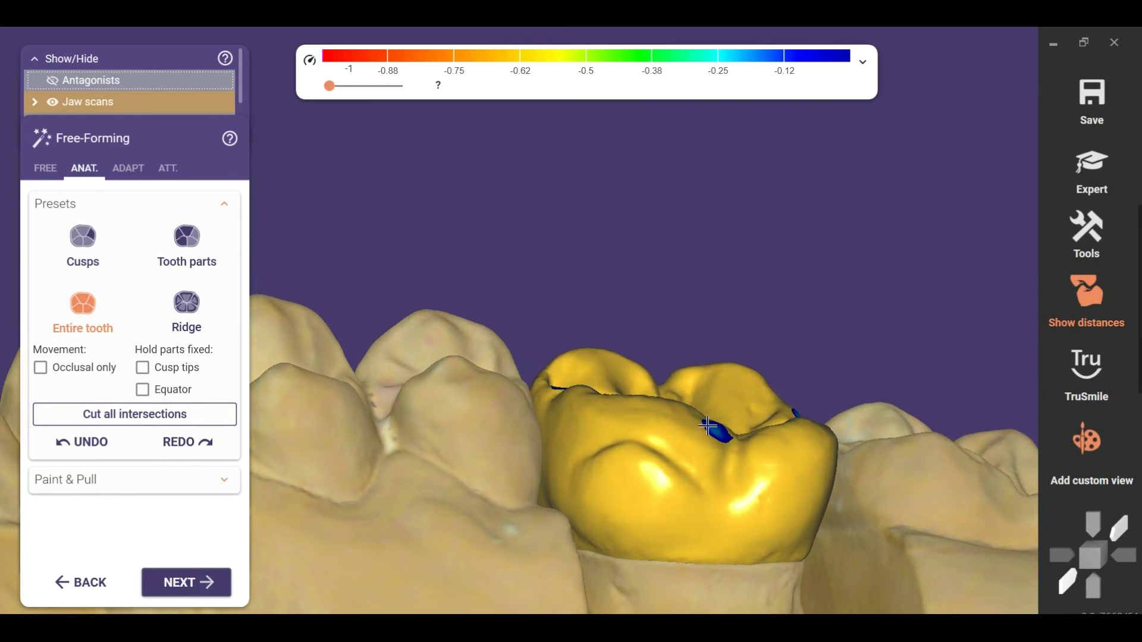
pyautogui.scroll(-3, 690, 420)
pyautogui.moveTo(690, 420); pyautogui.dragTo(668, 464, button='right')
pyautogui.click(79, 448)
pyautogui.click(79, 448)
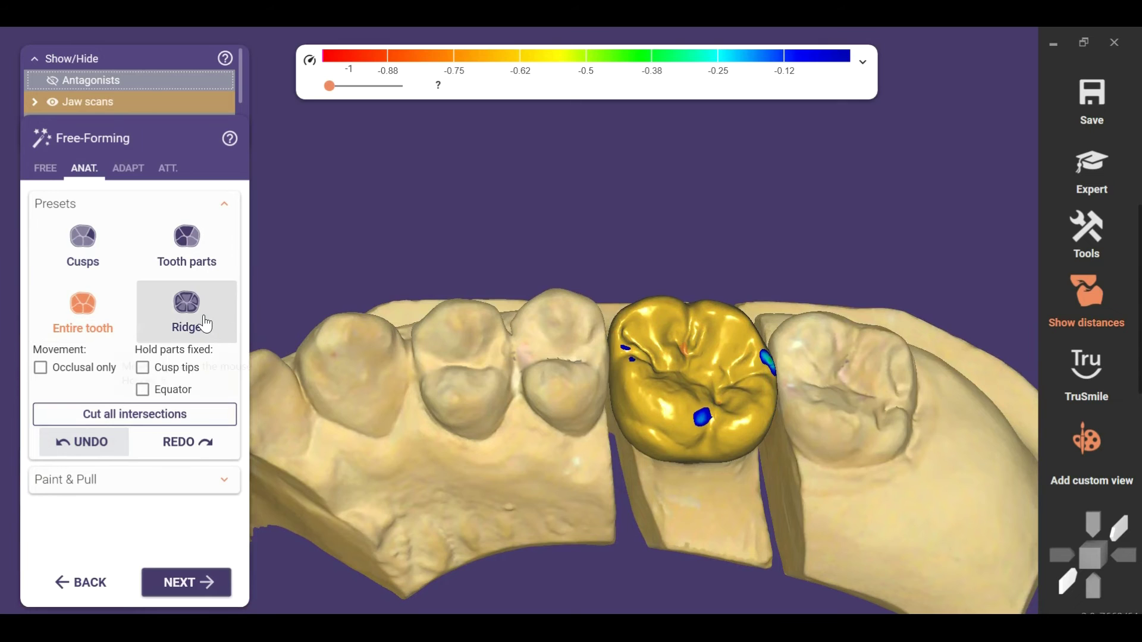
# Step: Choose the Ridge preset and inspect the crown's ridges and fissures up close
pyautogui.click(186, 309)
pyautogui.scroll(5, 767, 375)
pyautogui.moveTo(727, 292); pyautogui.dragTo(818, 301, button='middle')
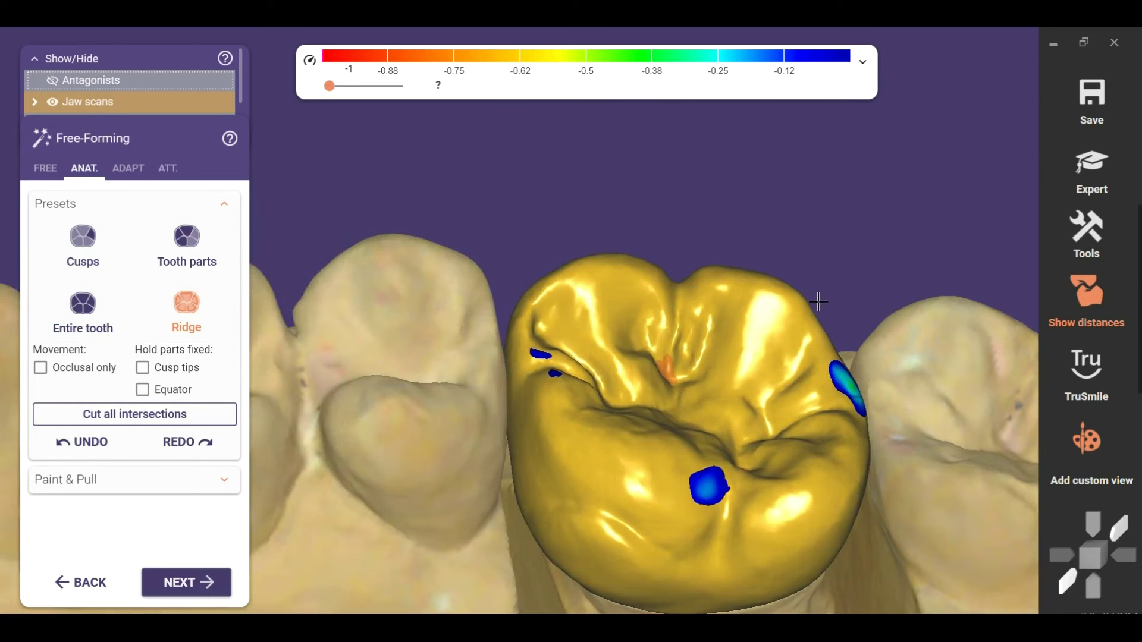
pyautogui.scroll(5, 818, 314)
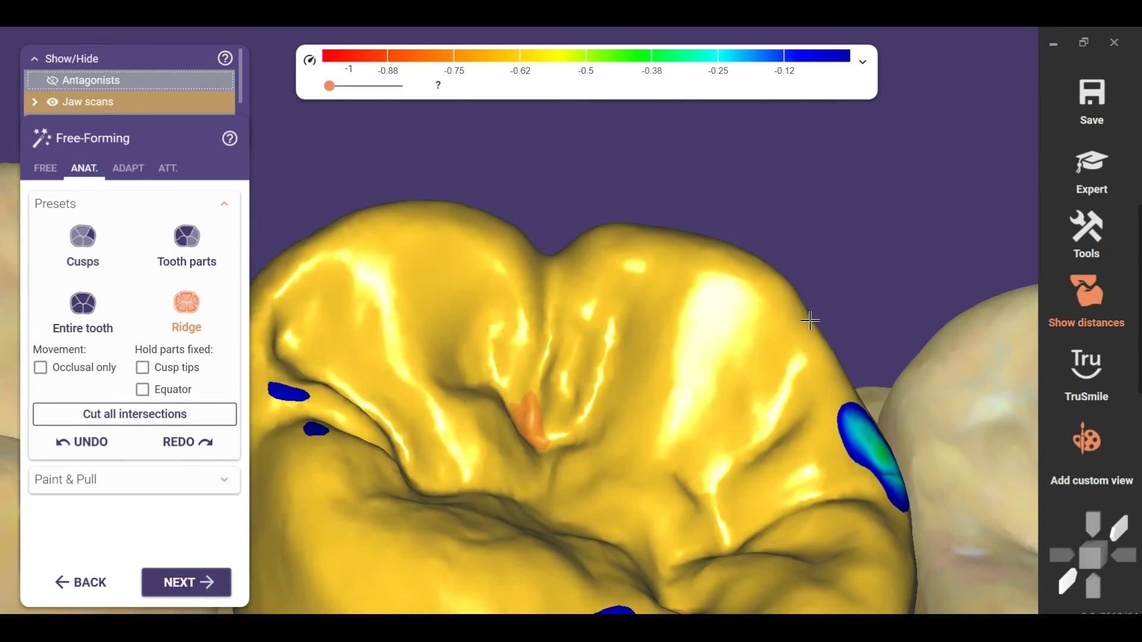
pyautogui.scroll(-6, 817, 312)
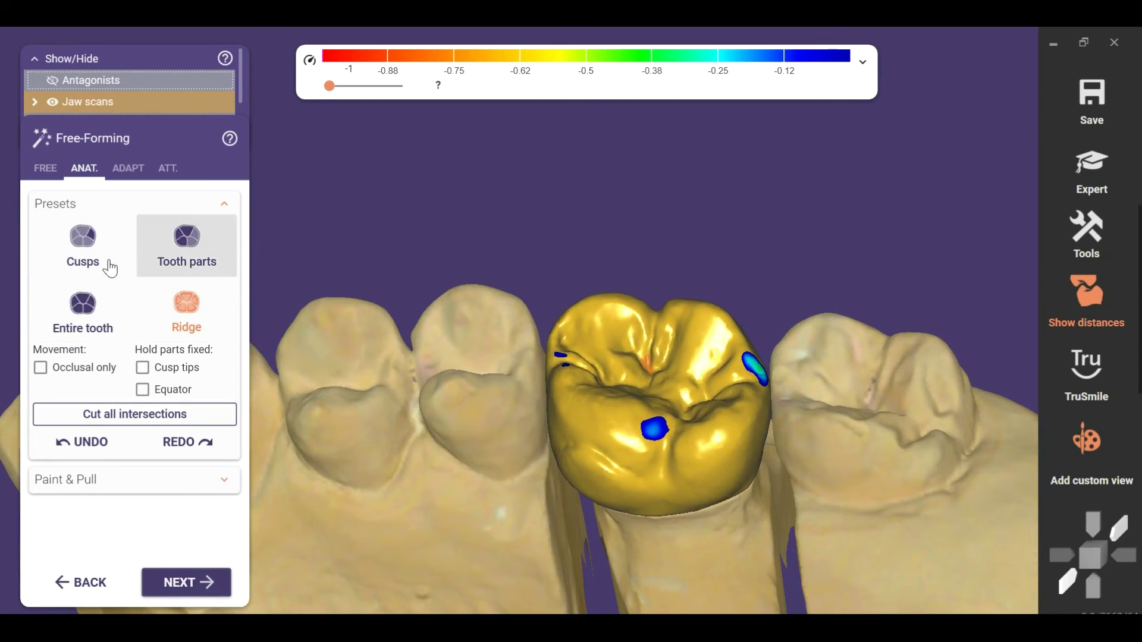
# Step: Reshape the central fossa with the Cusps preset, limiting movement to occlusal only and holding cusp tips and equator fixed
pyautogui.click(70, 255)
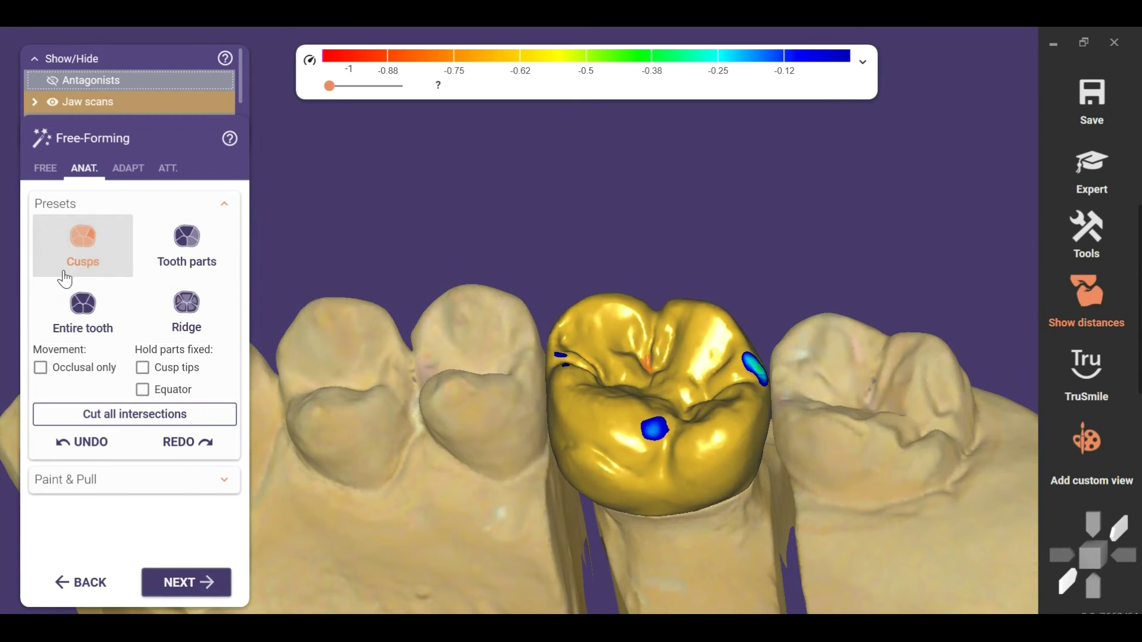
pyautogui.click(40, 368)
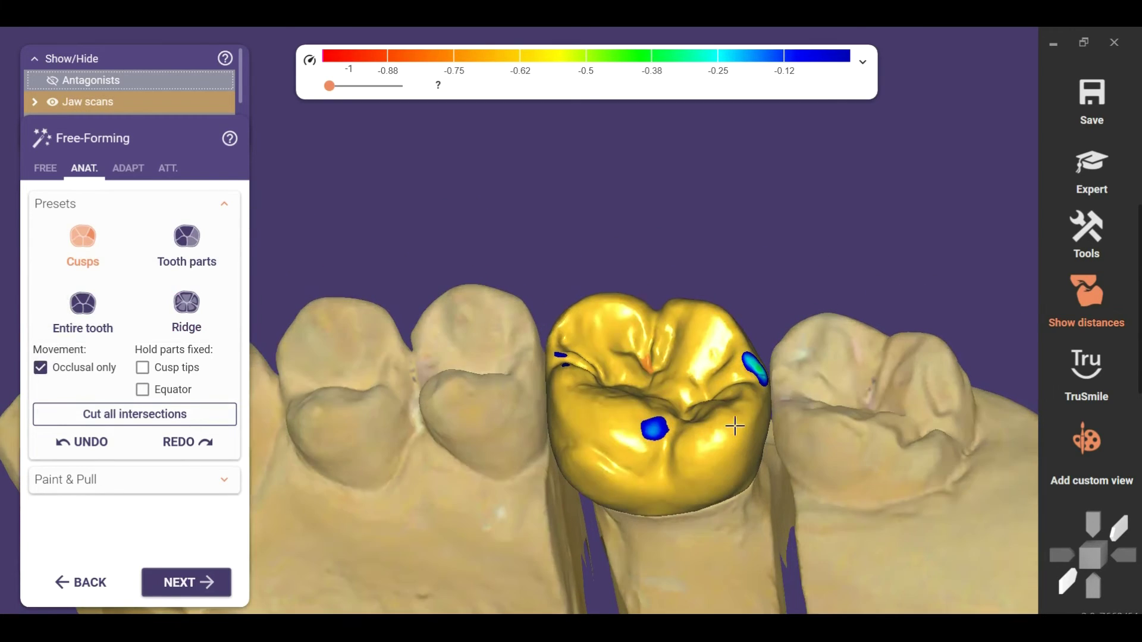
pyautogui.scroll(3, 668, 377)
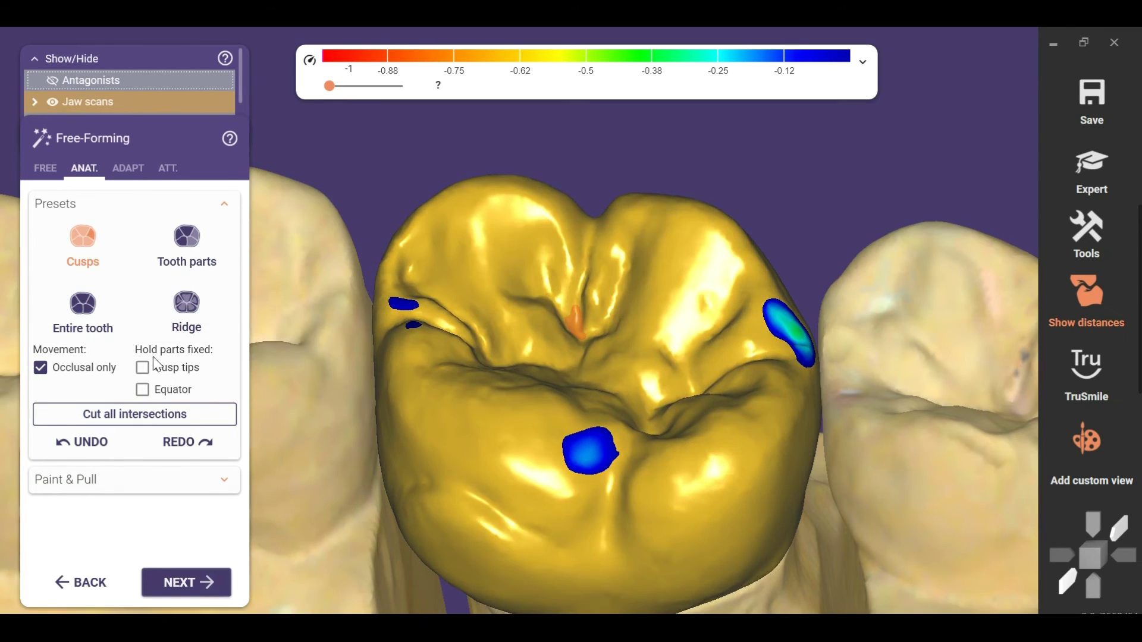
pyautogui.click(155, 365)
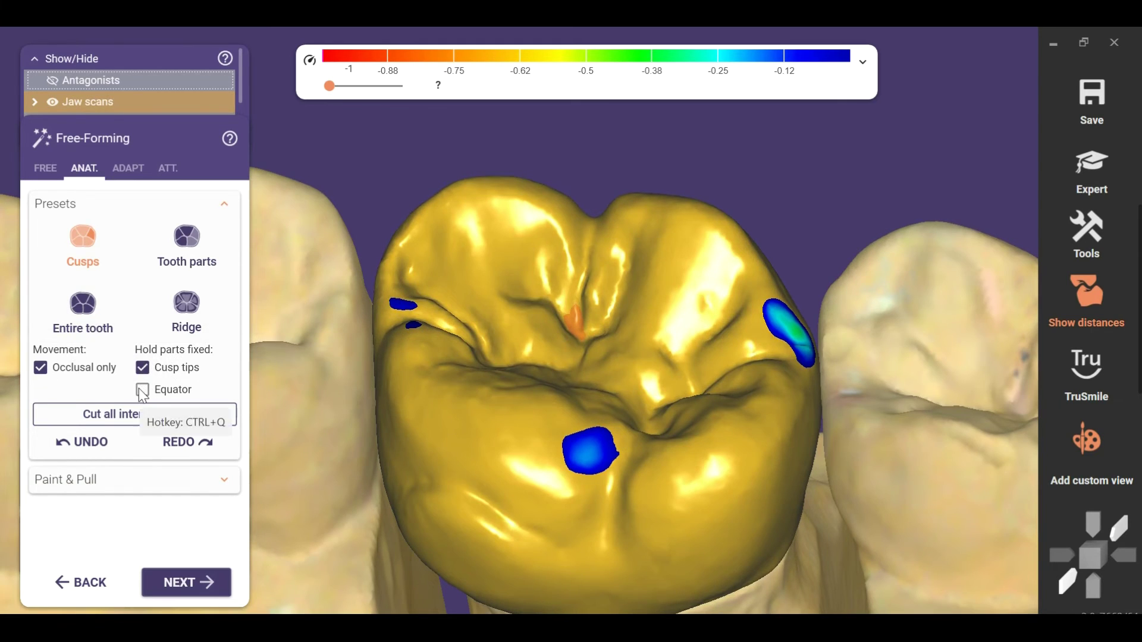
pyautogui.click(143, 392)
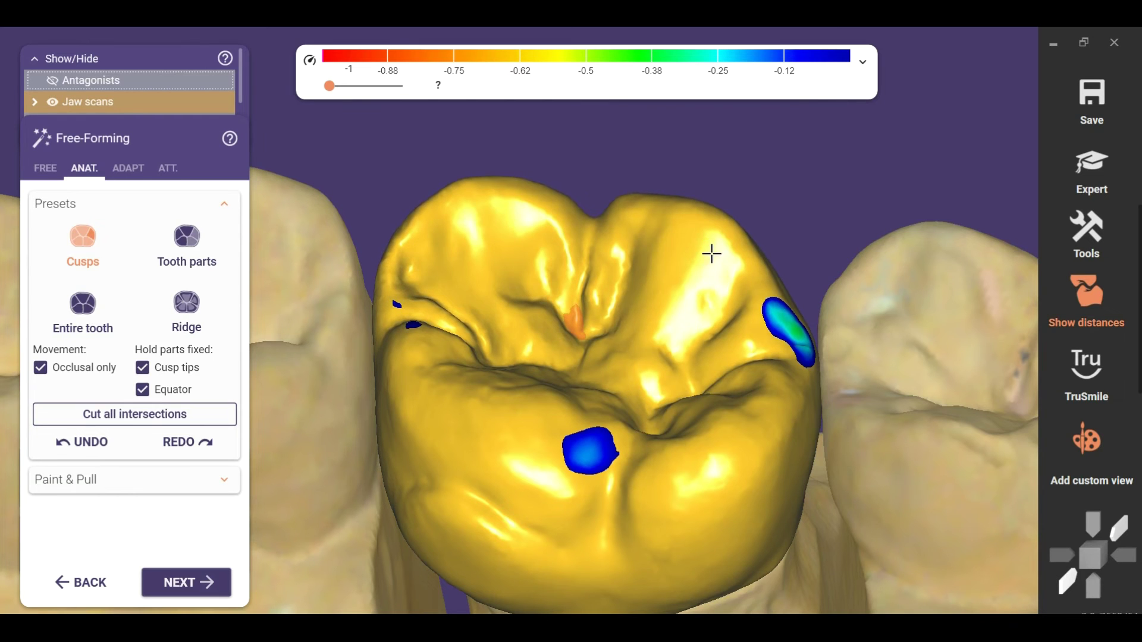
pyautogui.moveTo(590, 373); pyautogui.dragTo(590, 359)
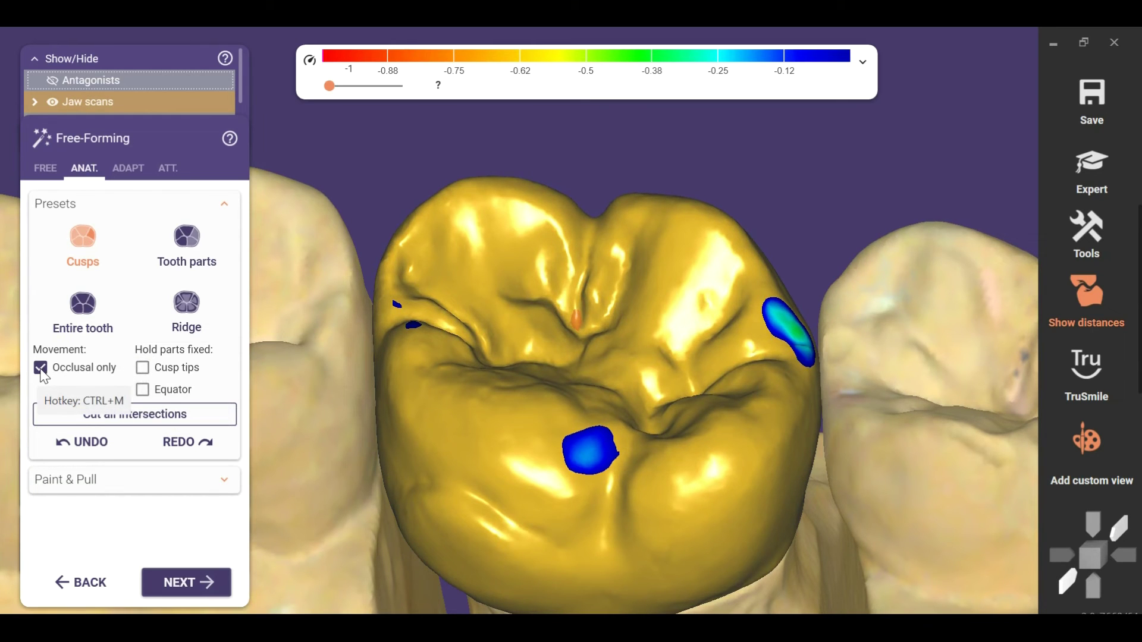
pyautogui.scroll(-3, 441, 310)
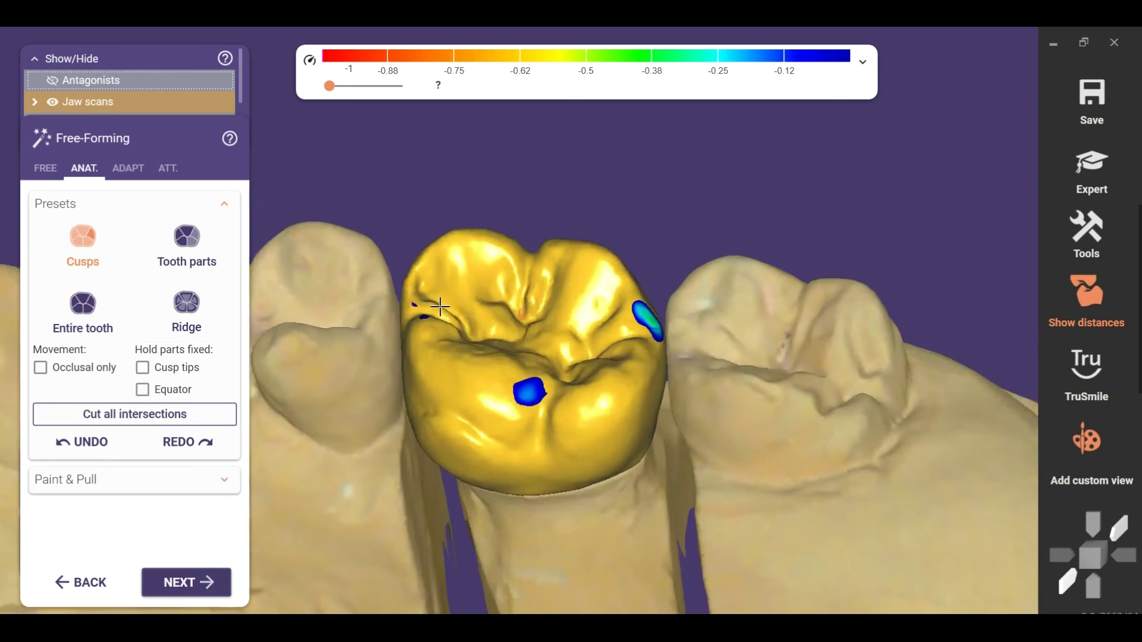
pyautogui.moveTo(439, 309); pyautogui.dragTo(452, 303, button='right')
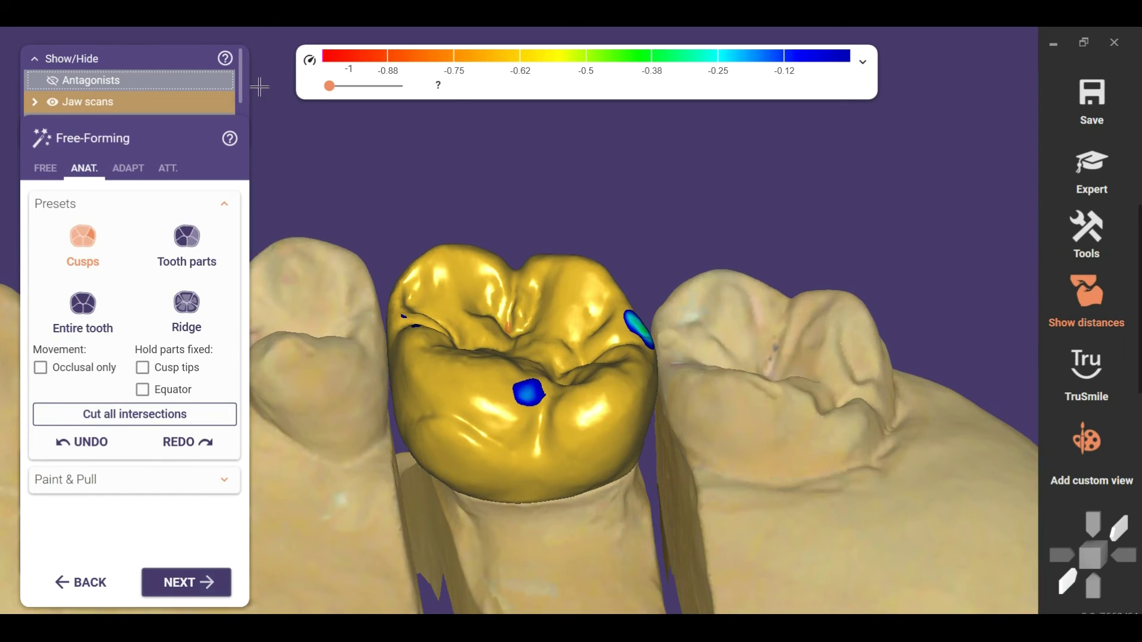
# Step: Adapt the crown occlusally by cutting its intersections with the antagonist at a desired distance of 0.1 mm
pyautogui.click(135, 169)
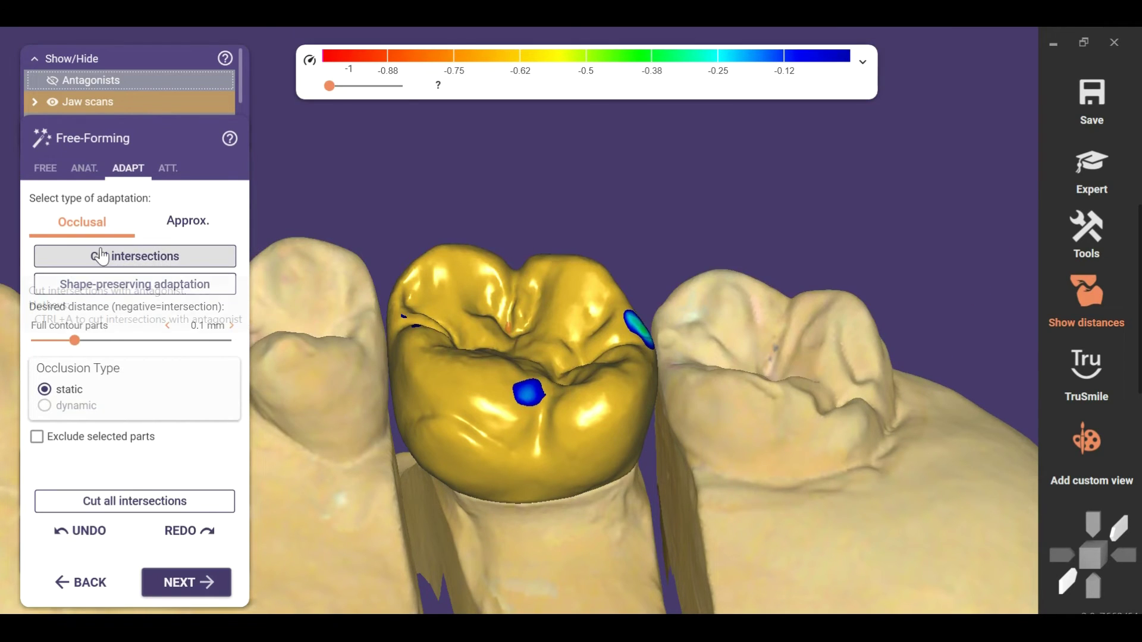
pyautogui.click(108, 259)
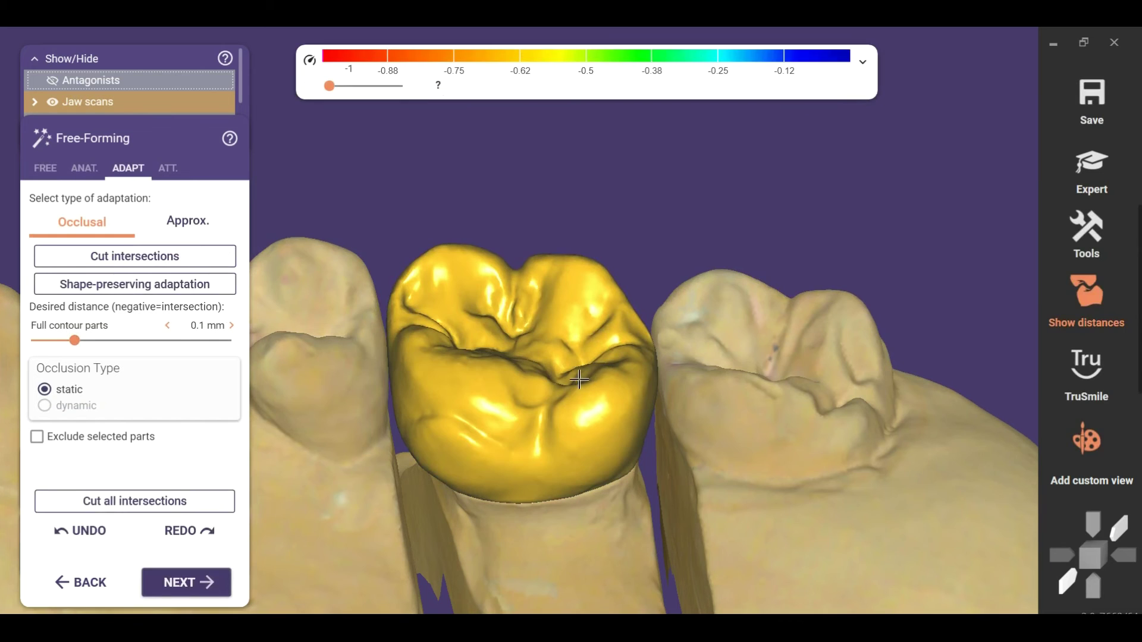
pyautogui.moveTo(545, 385); pyautogui.dragTo(707, 338, button='right')
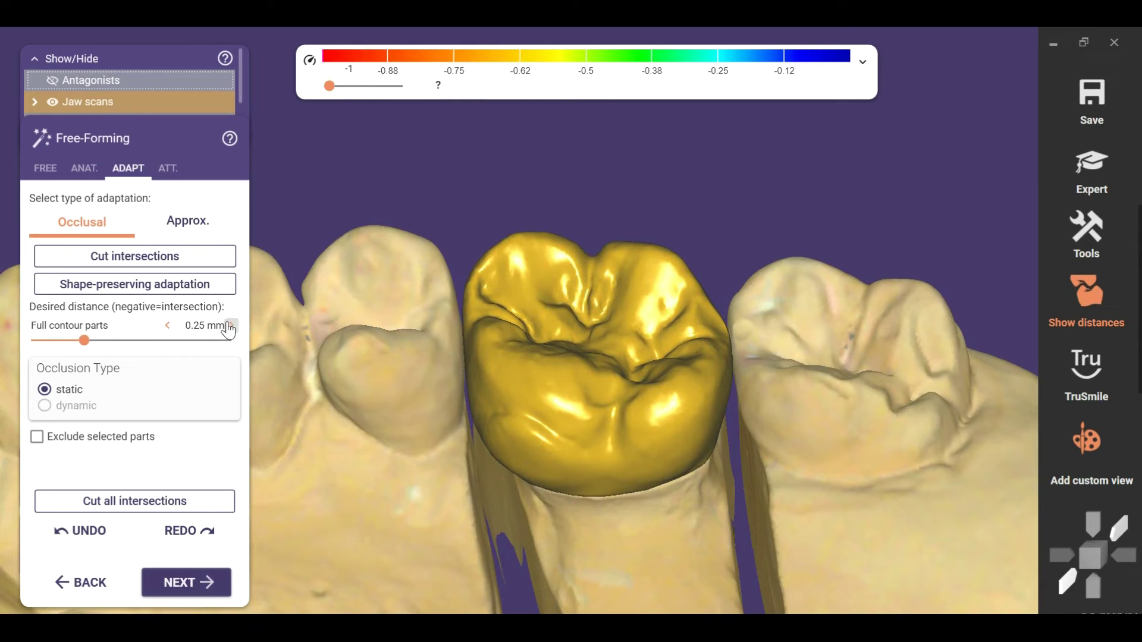
# Step: Try cutting the occlusal intersections at a desired distance of 0.51 mm, inspect the flattened surface and undo the cut
pyautogui.click(231, 326)
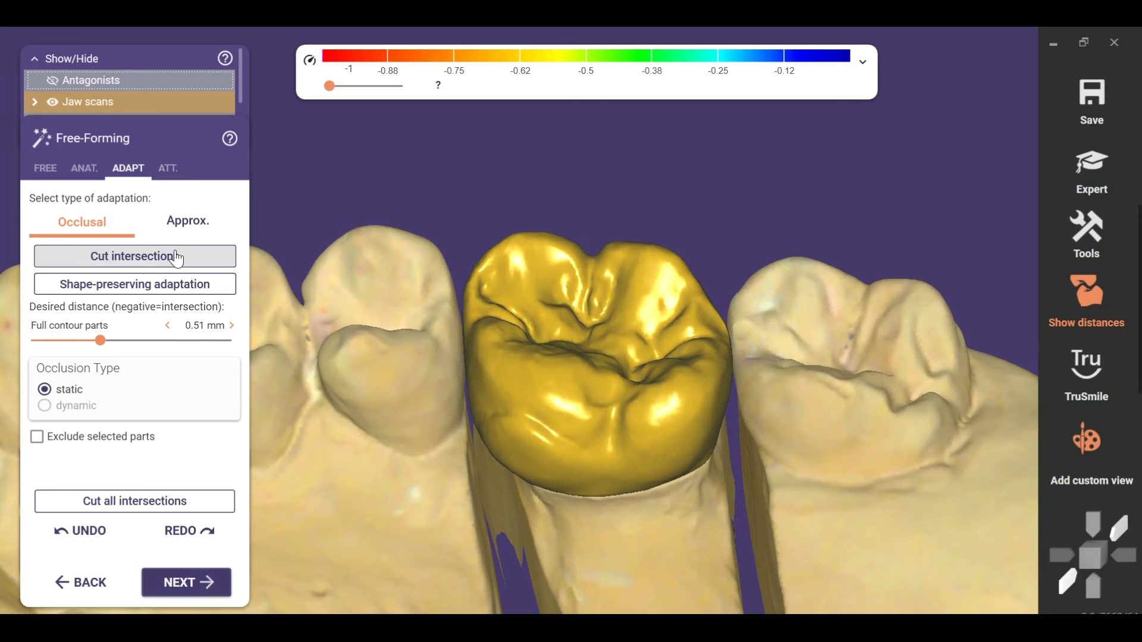
pyautogui.click(176, 258)
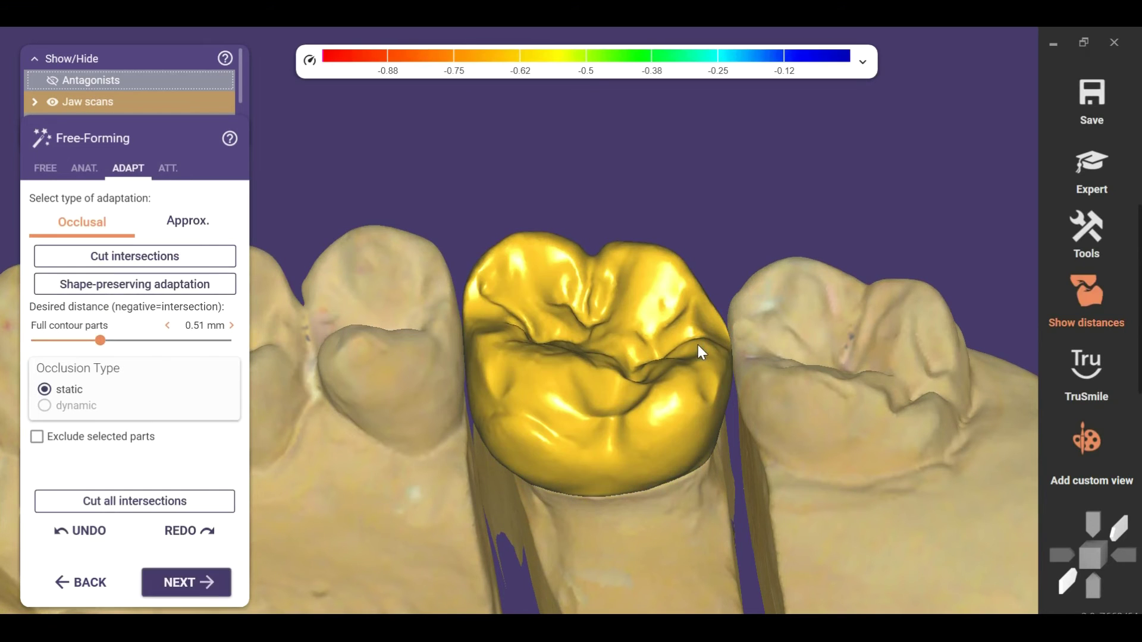
pyautogui.scroll(-3, 603, 380)
pyautogui.moveTo(651, 411); pyautogui.dragTo(651, 412, button='right')
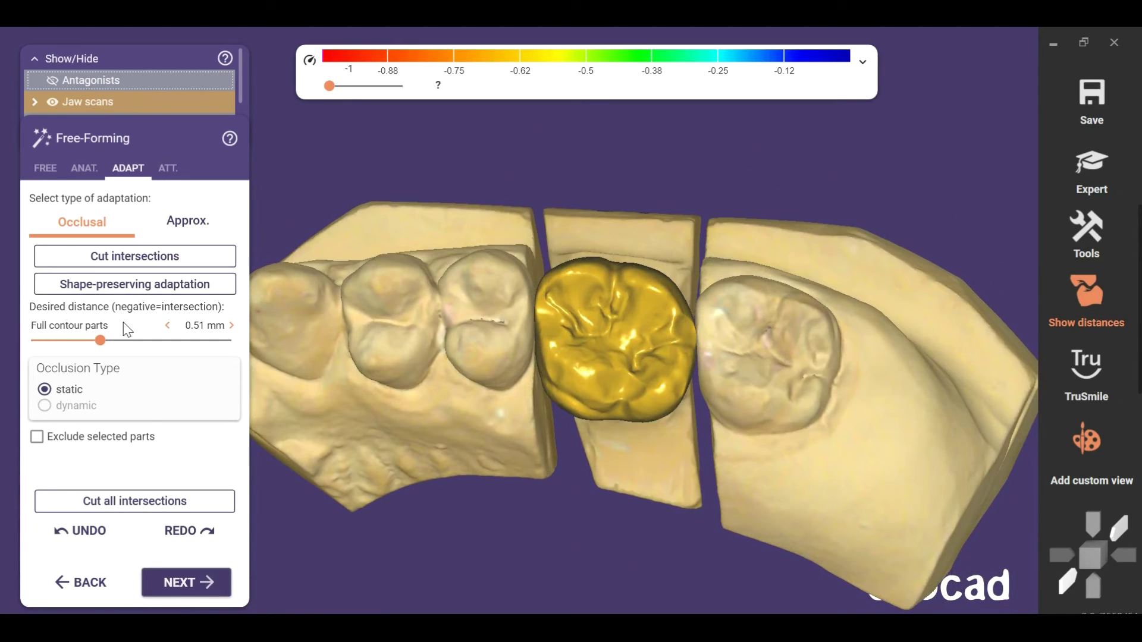
pyautogui.click(64, 538)
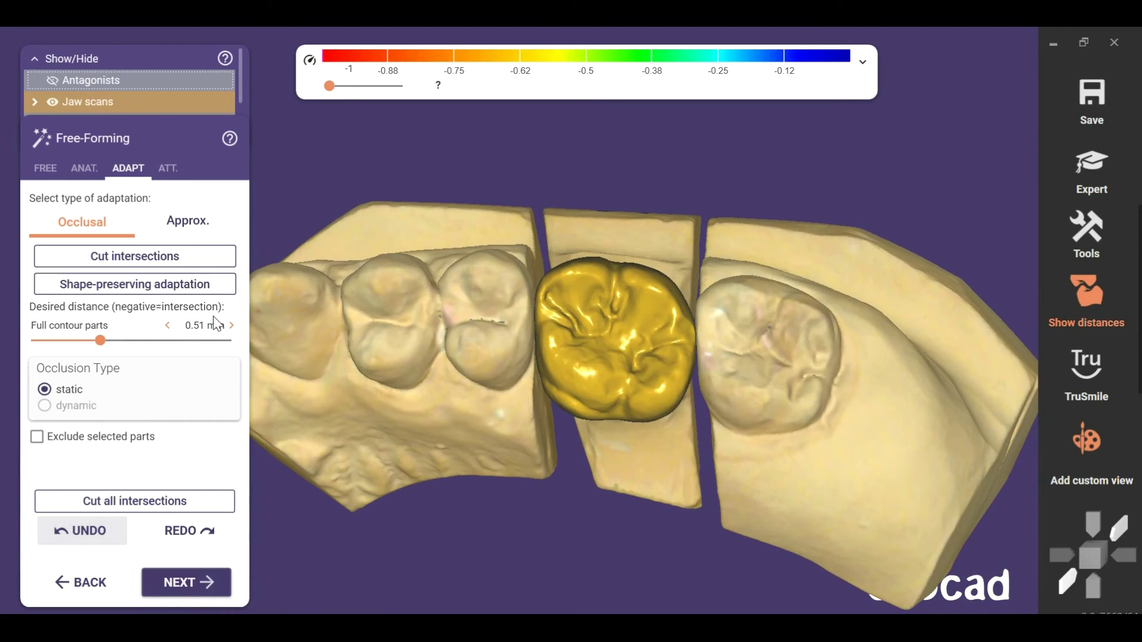
# Step: Set the desired occlusal distance to 0.15 mm, cut the antagonist intersections and check the crown with the antagonists toggled
pyautogui.click(166, 327)
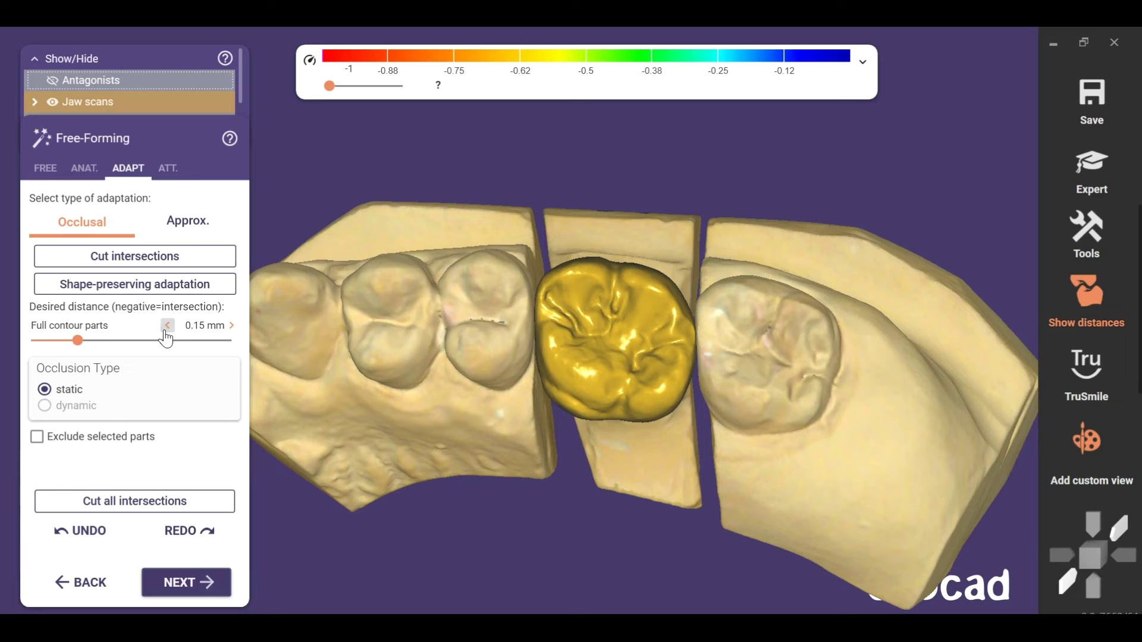
pyautogui.click(154, 262)
pyautogui.press('a')
pyautogui.moveTo(675, 279); pyautogui.dragTo(675, 279, button='right')
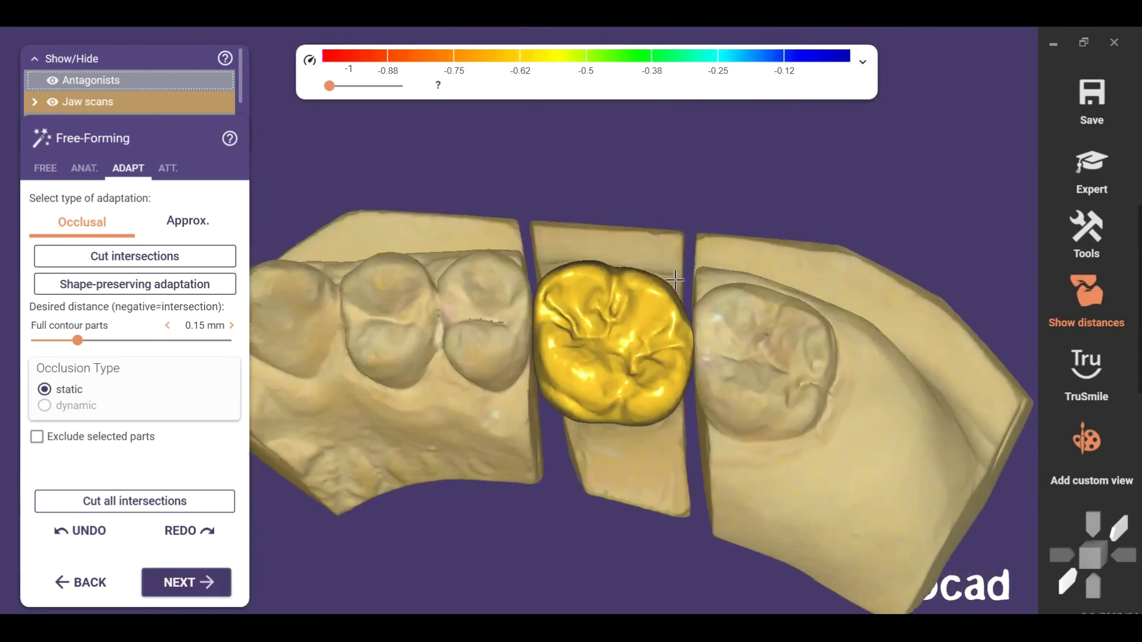
pyautogui.press('a')
pyautogui.moveTo(727, 399); pyautogui.dragTo(721, 399, button='right')
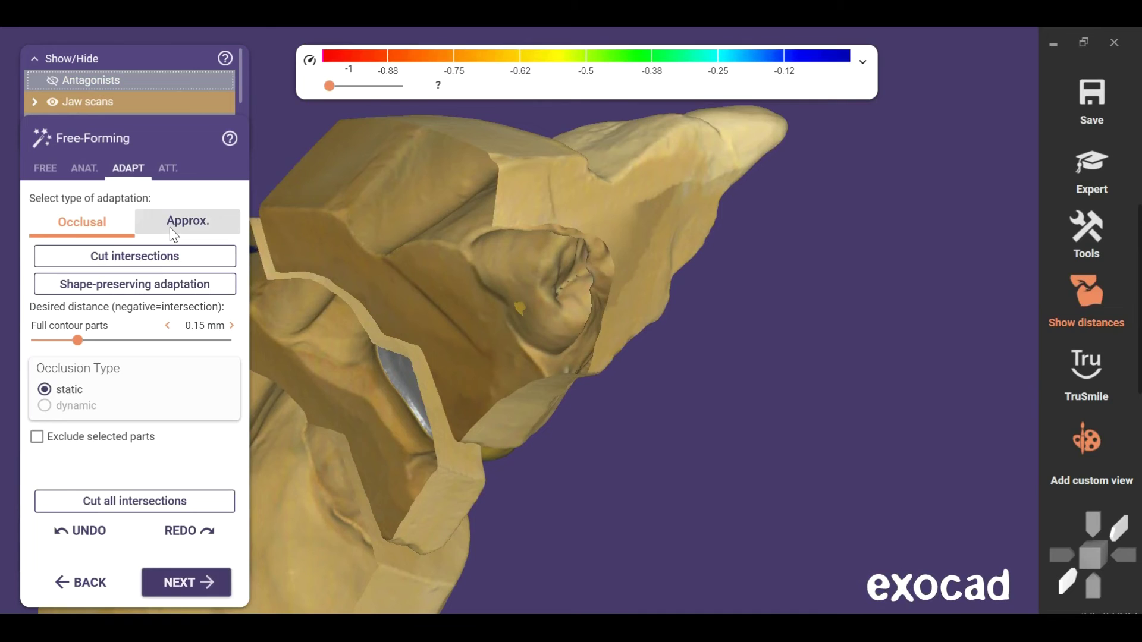
# Step: Cut the crown's approximal intersections with the adjacent teeth at a desired distance of 0 mm and inspect the contact spot
pyautogui.click(170, 230)
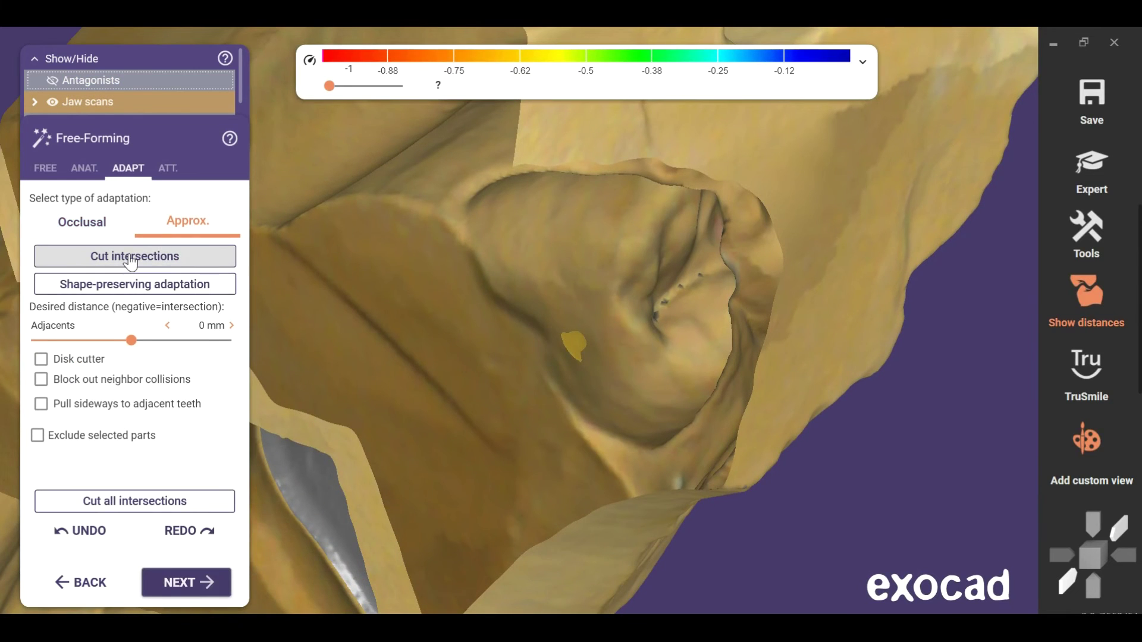
pyautogui.click(131, 257)
pyautogui.click(575, 351)
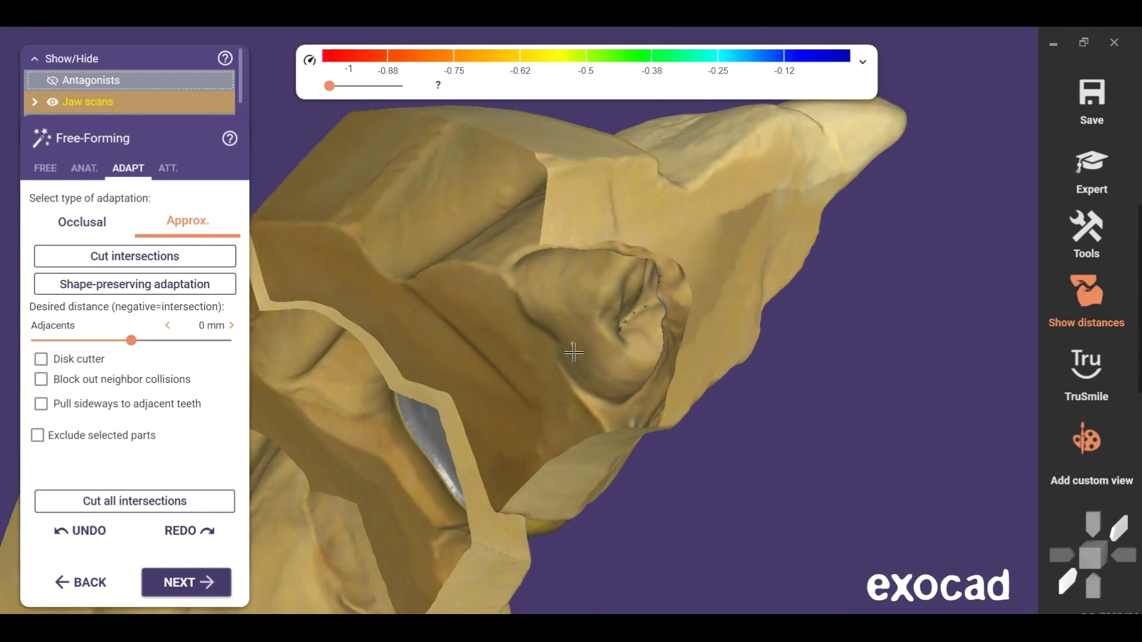
pyautogui.click(160, 257)
pyautogui.scroll(5, 586, 350)
pyautogui.click(566, 343)
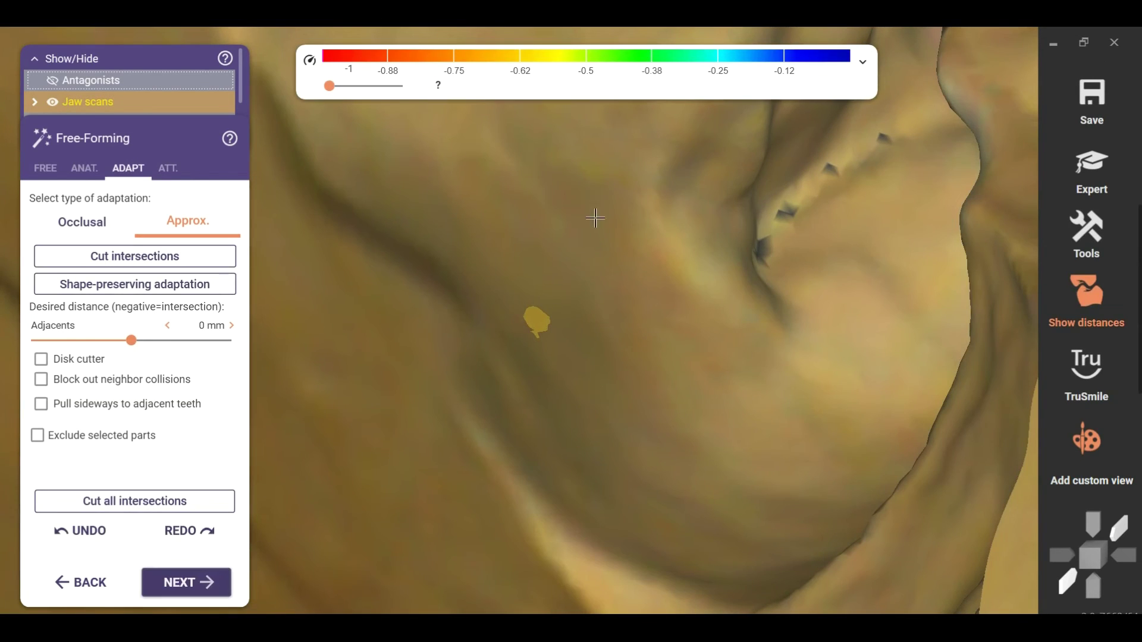
# Step: Cut all intersections of the crown with both the antagonist and the neighbouring teeth
pyautogui.scroll(-8, 597, 221)
pyautogui.moveTo(600, 235); pyautogui.dragTo(631, 280, button='right')
pyautogui.press('a')
pyautogui.press('a')
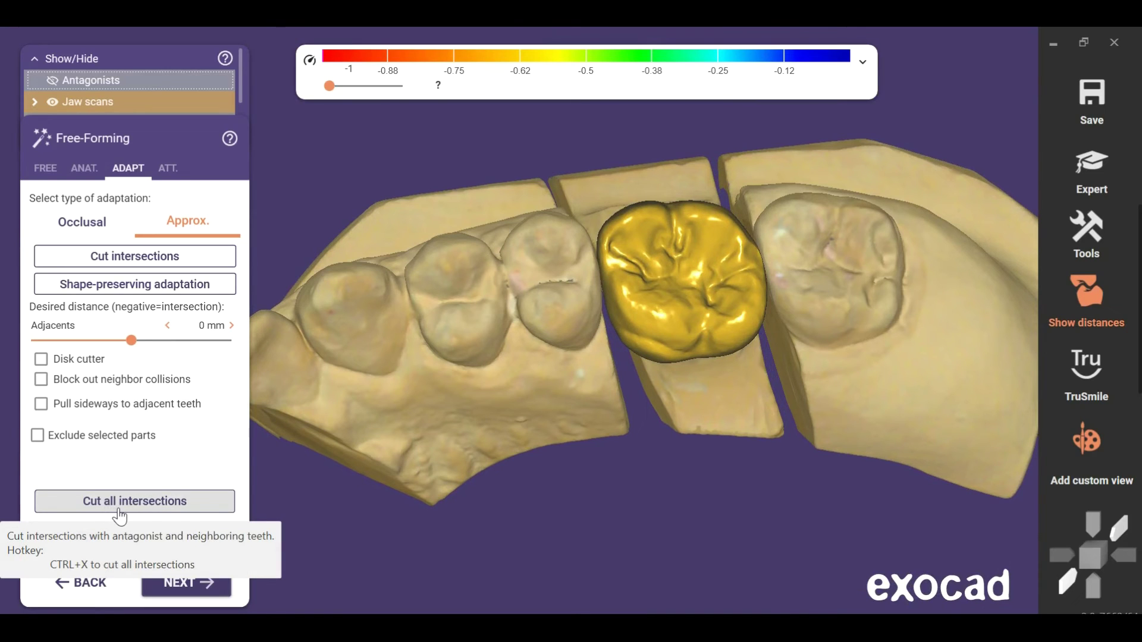
pyautogui.click(155, 511)
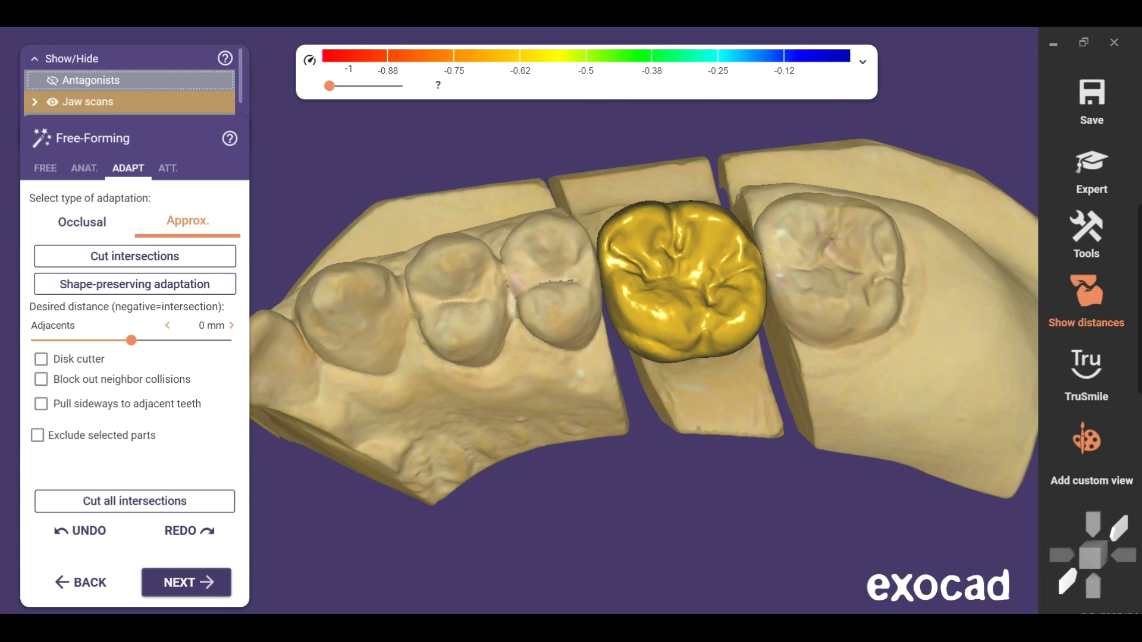
pyautogui.click(113, 510)
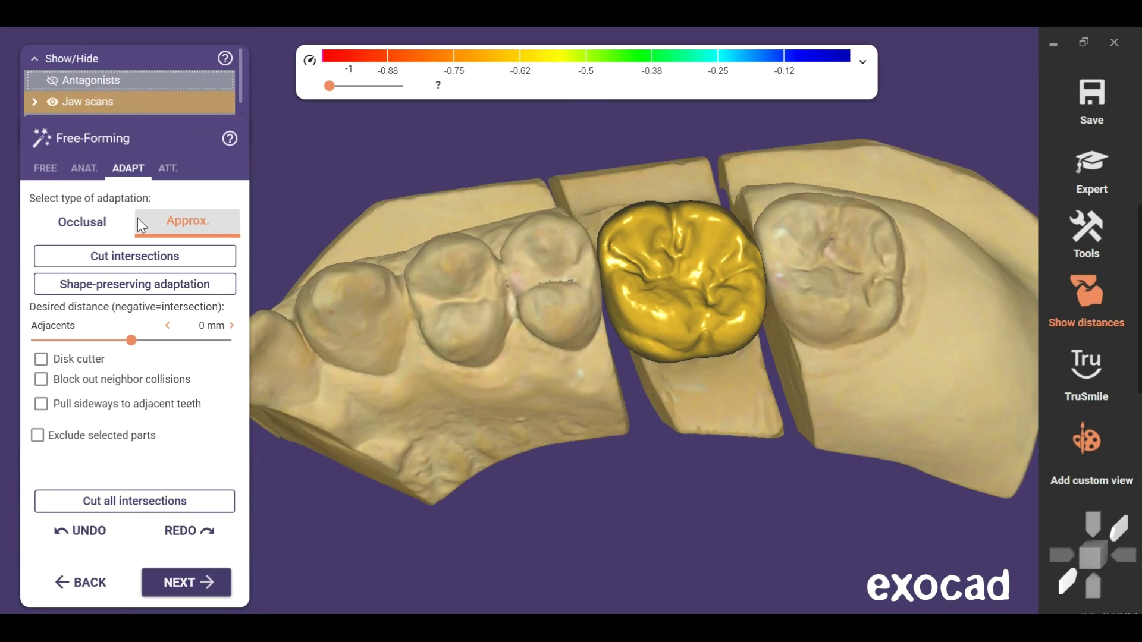
# Step: Open the free-forming attachment tool and examine the preview of the generic default attachment over the crown from several angles
pyautogui.click(106, 226)
pyautogui.click(188, 223)
pyautogui.moveTo(752, 369); pyautogui.dragTo(752, 367, button='right')
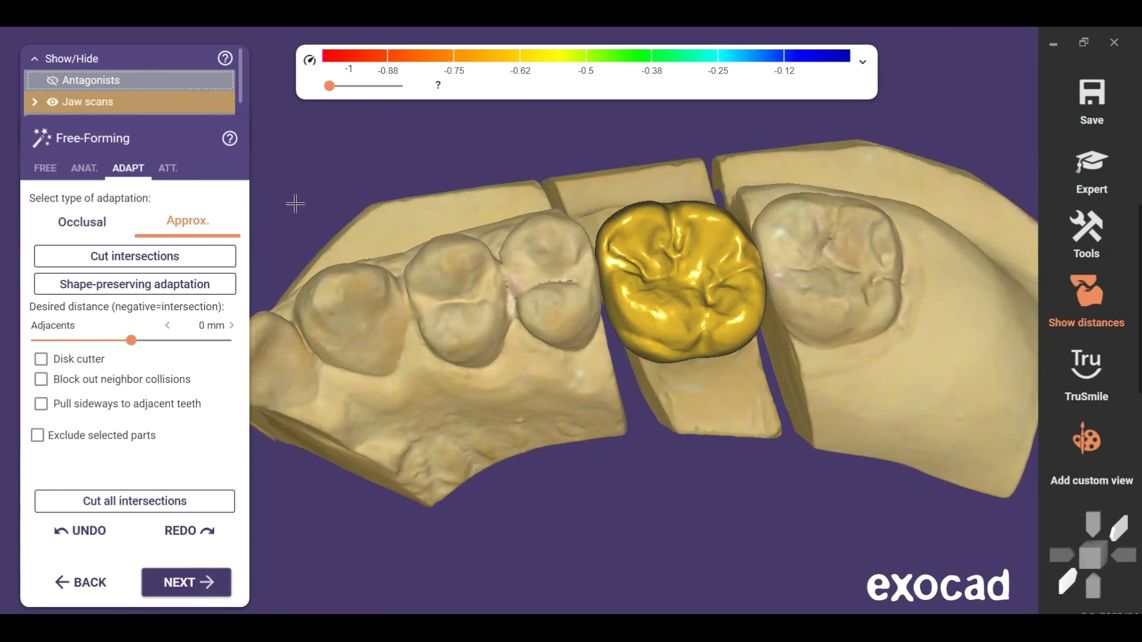
pyautogui.click(169, 169)
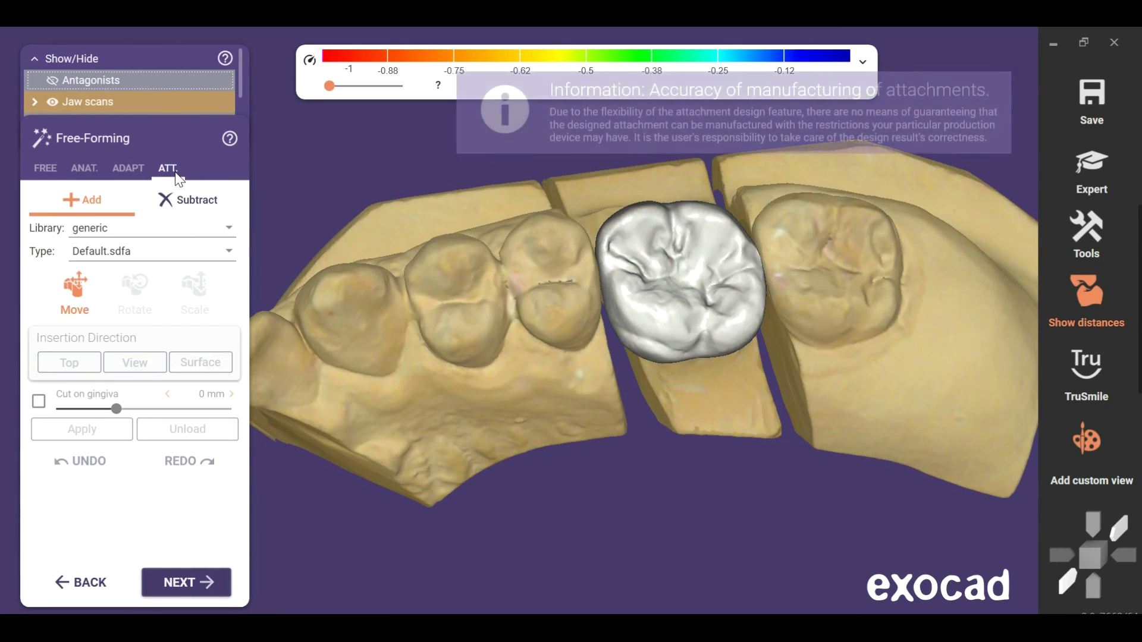
pyautogui.click(708, 250)
pyautogui.scroll(5, 711, 251)
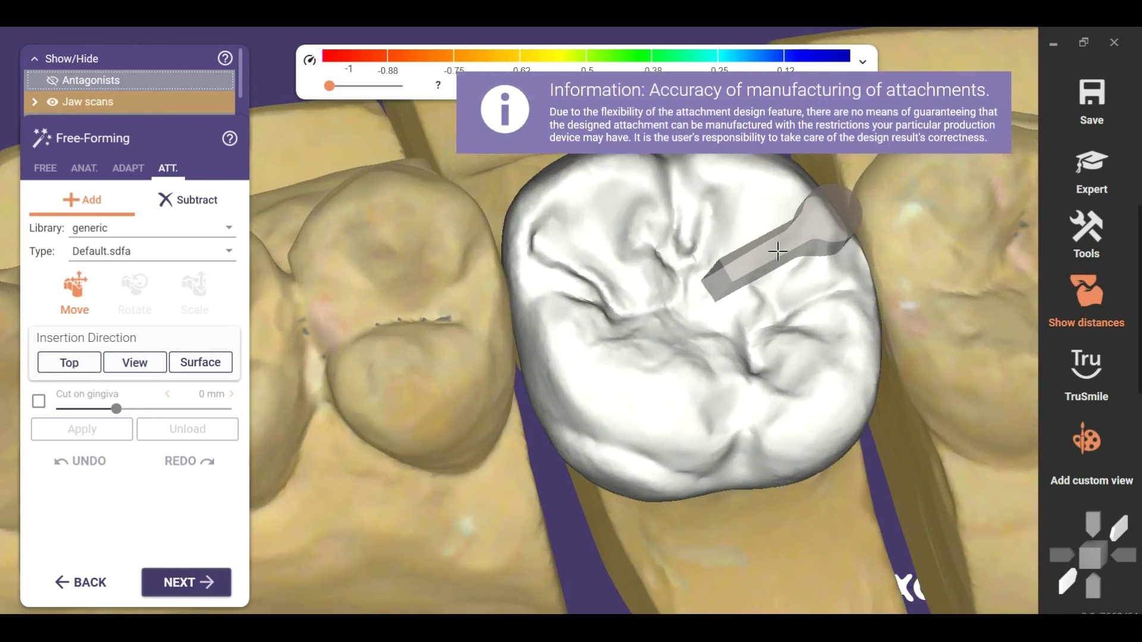
pyautogui.scroll(-5, 777, 255)
pyautogui.moveTo(722, 280)
pyautogui.mouseDown(button='right')
pyautogui.moveTo(685, 285)
pyautogui.moveTo(700, 278)
pyautogui.mouseUp(button='right')
pyautogui.scroll(4, 669, 324)
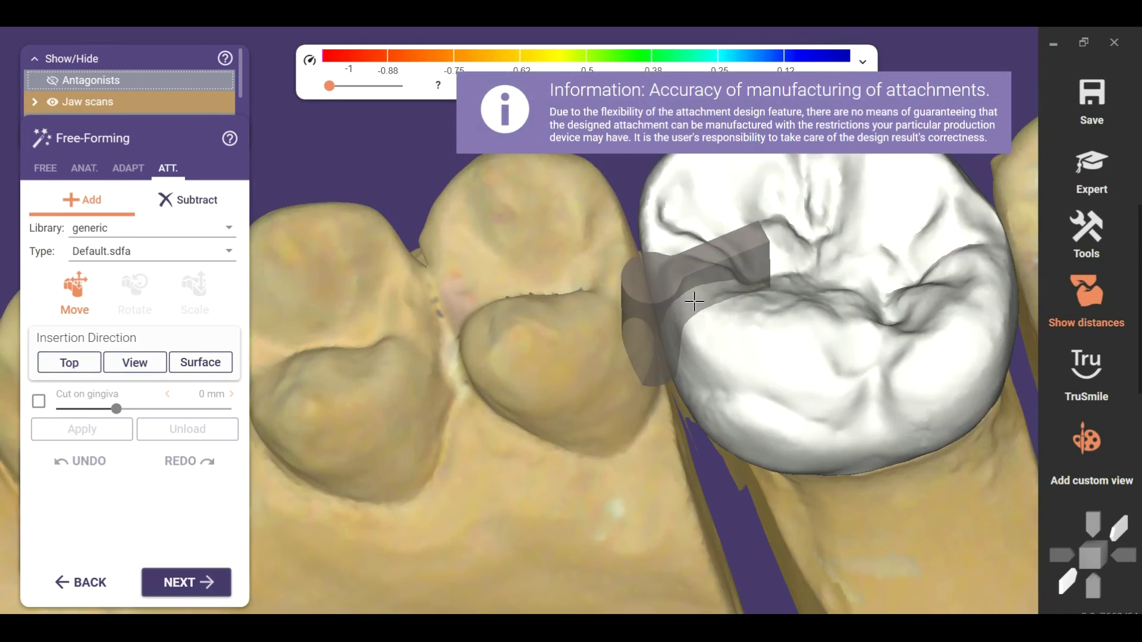
pyautogui.scroll(-3, 714, 283)
pyautogui.scroll(-2, 714, 290)
pyautogui.moveTo(729, 285); pyautogui.dragTo(739, 272, button='right')
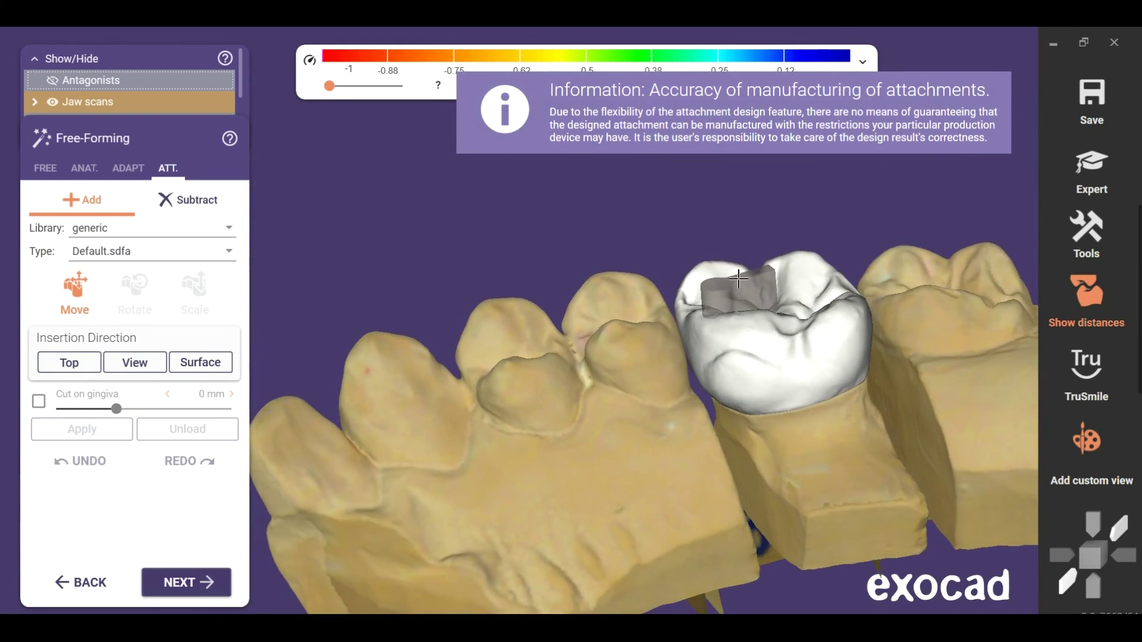
pyautogui.scroll(3, 727, 285)
pyautogui.scroll(1, 708, 297)
pyautogui.scroll(-4, 768, 348)
pyautogui.moveTo(817, 335); pyautogui.dragTo(821, 377, button='right')
pyautogui.scroll(1, 818, 365)
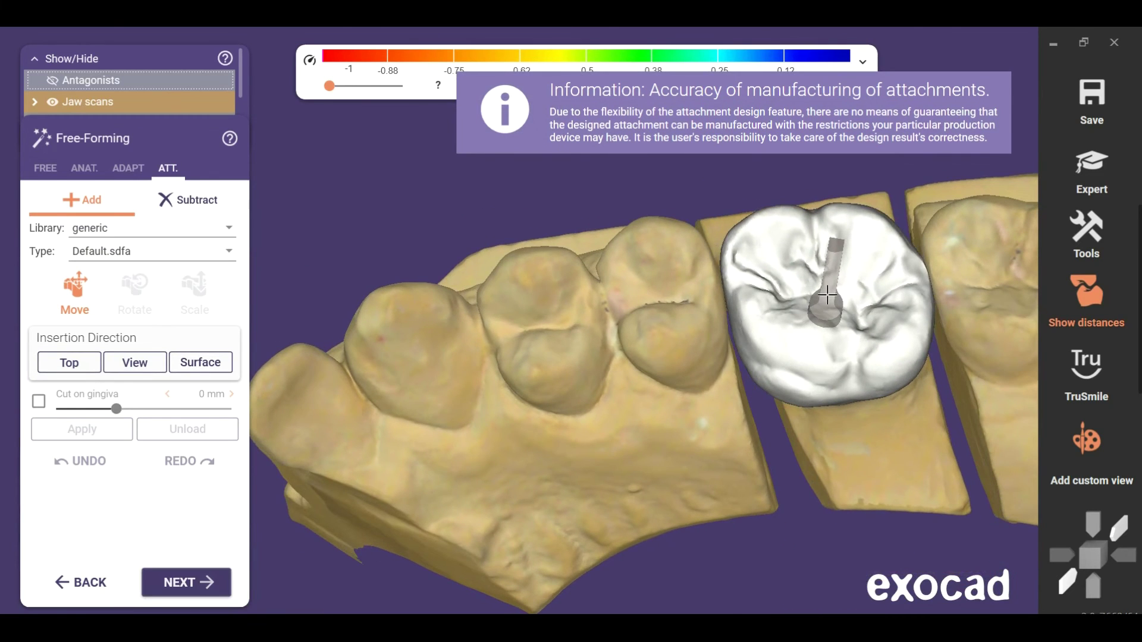
pyautogui.scroll(3, 827, 295)
# Step: Load the GeoMedi_MultiUnit_CAD-CAM attachment library and dismiss its product disclaimer
pyautogui.click(222, 238)
pyautogui.scroll(5, 204, 274)
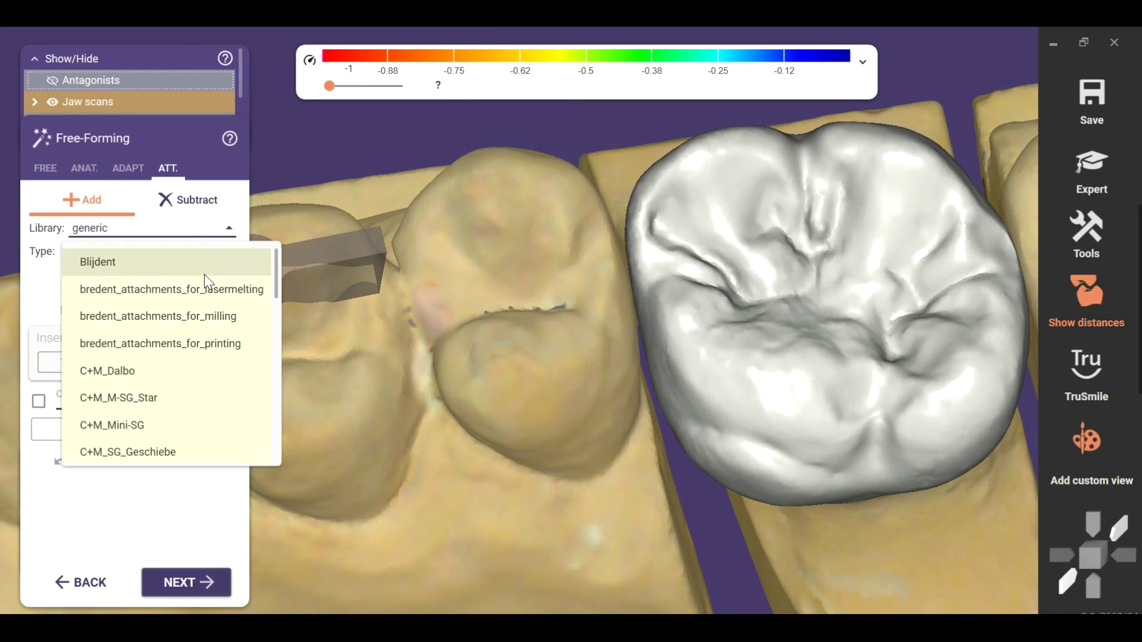
pyautogui.scroll(-3, 205, 274)
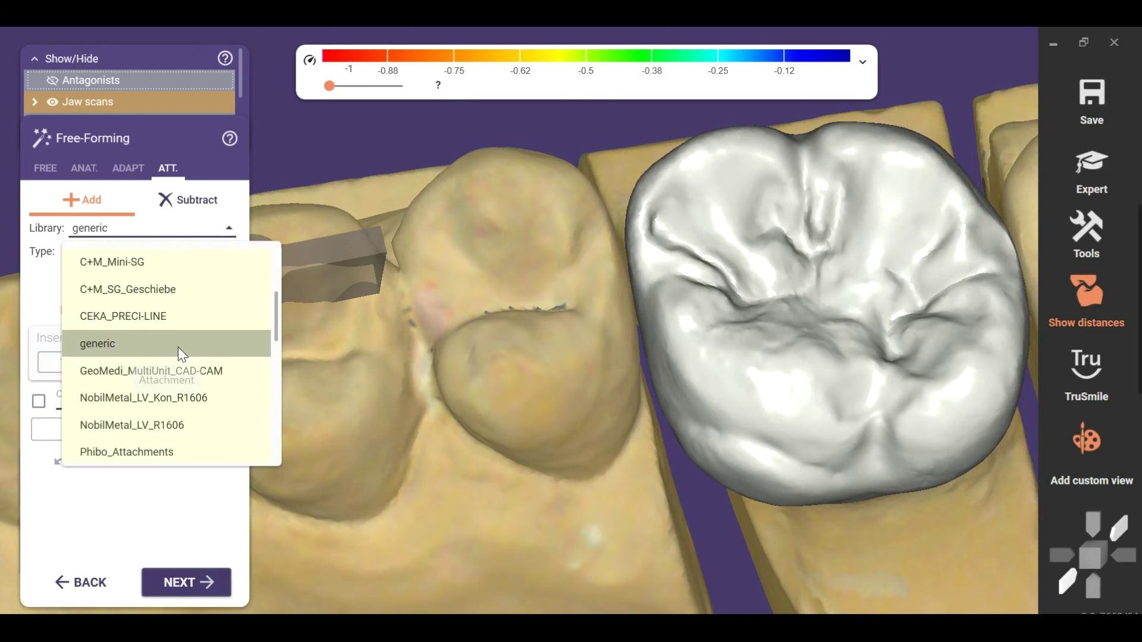
pyautogui.click(172, 368)
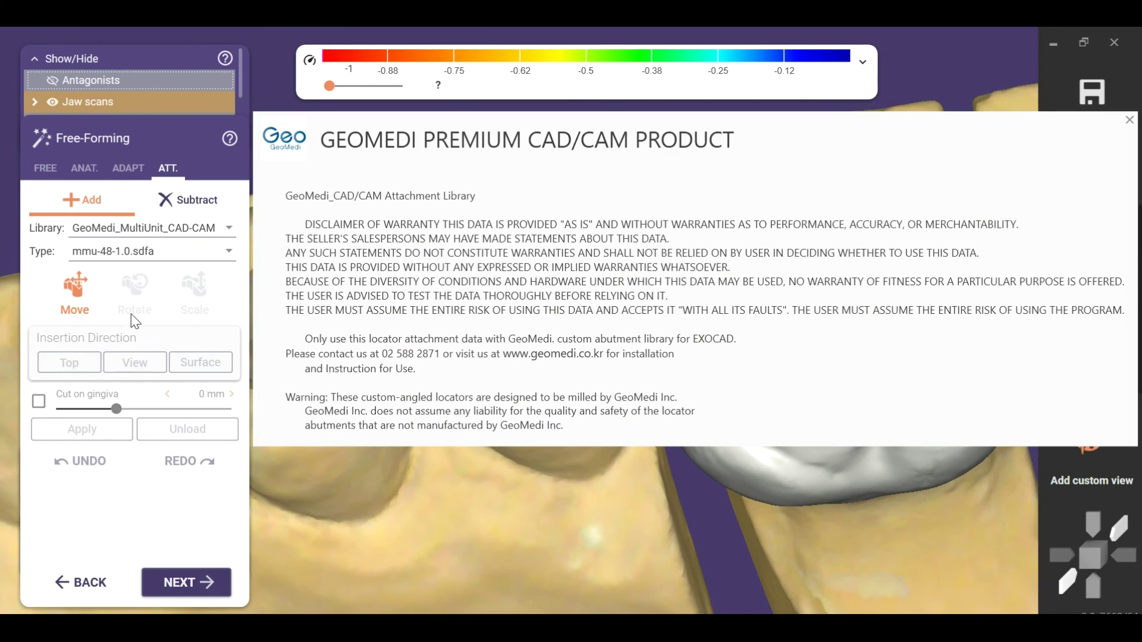
pyautogui.click(1130, 120)
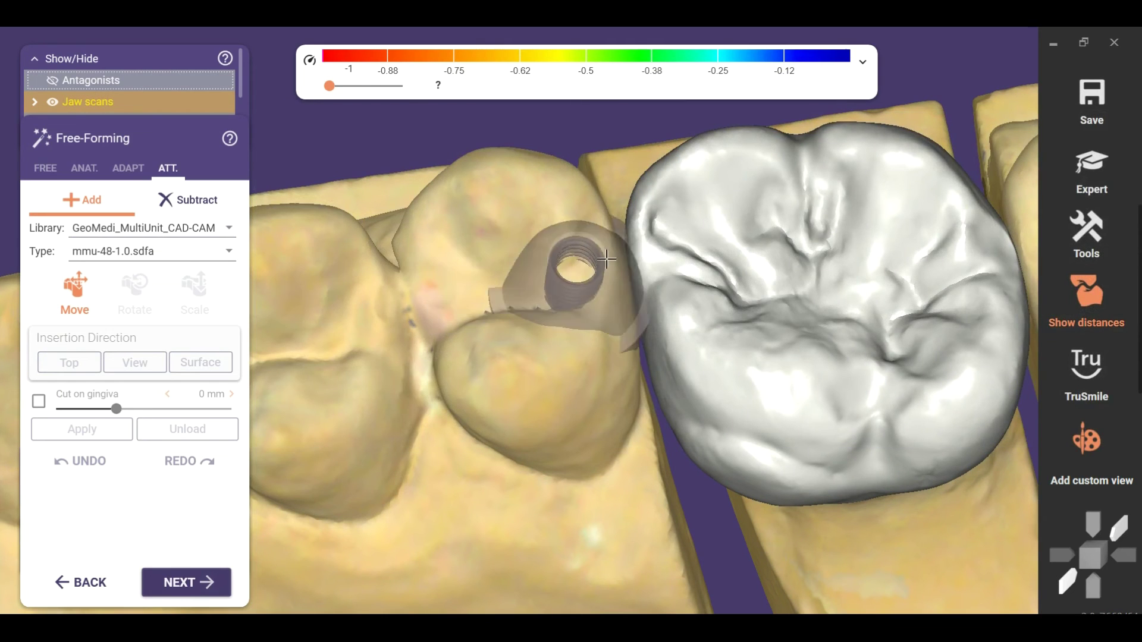
# Step: Switch the attachment library back to generic and choose the Generic-PR-V-slim-short.sdfa type
pyautogui.click(171, 227)
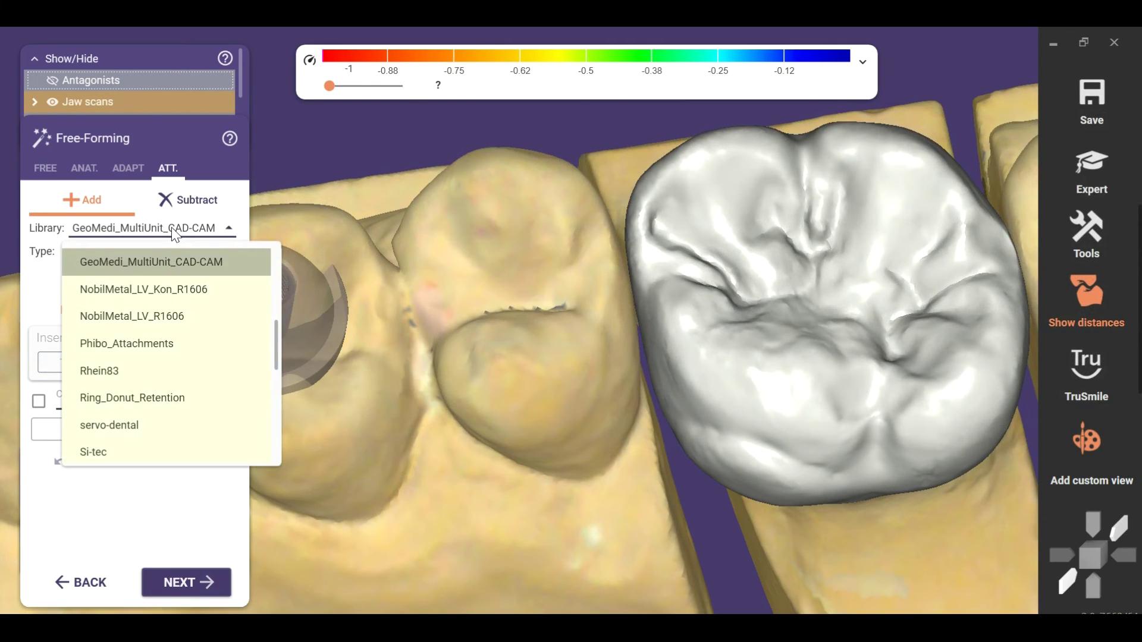
pyautogui.scroll(5, 163, 304)
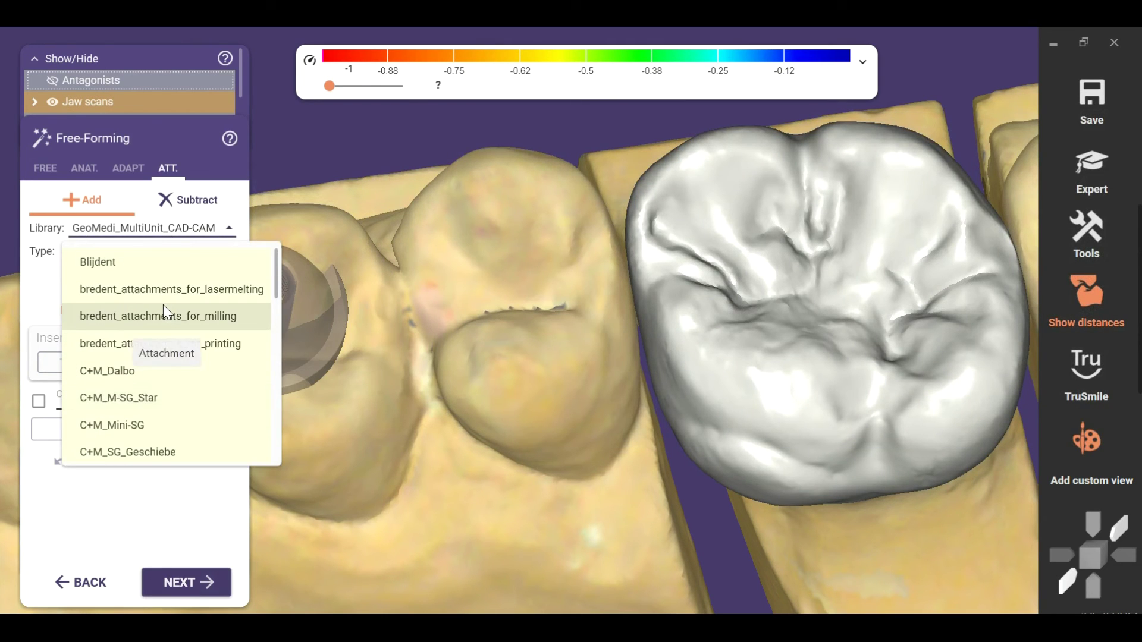
pyautogui.scroll(-3, 163, 304)
pyautogui.click(139, 343)
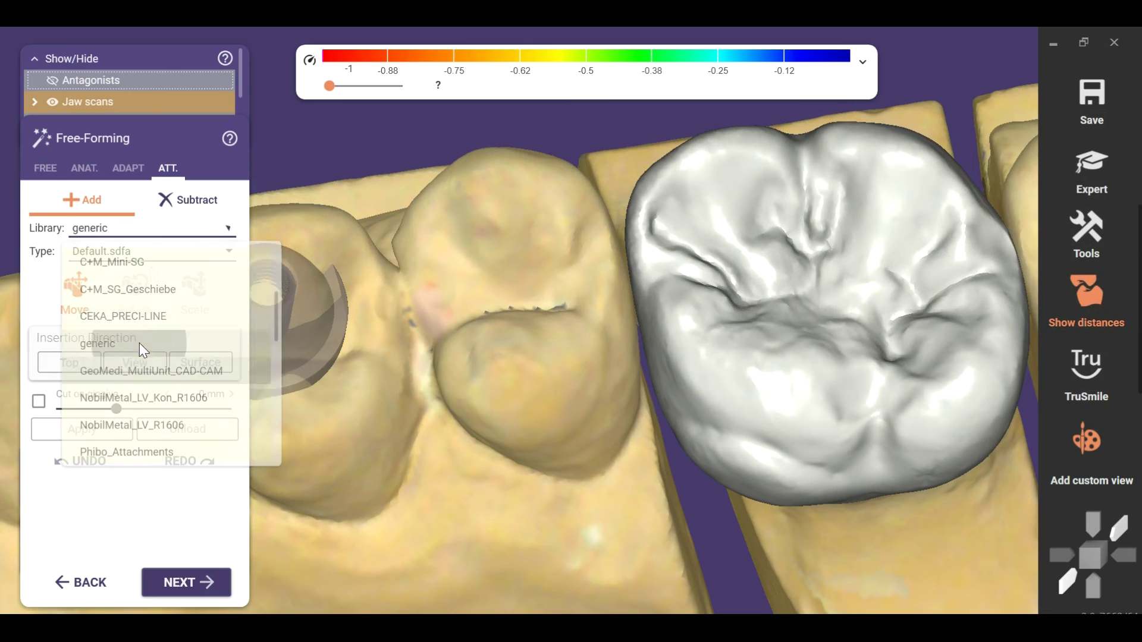
pyautogui.click(152, 254)
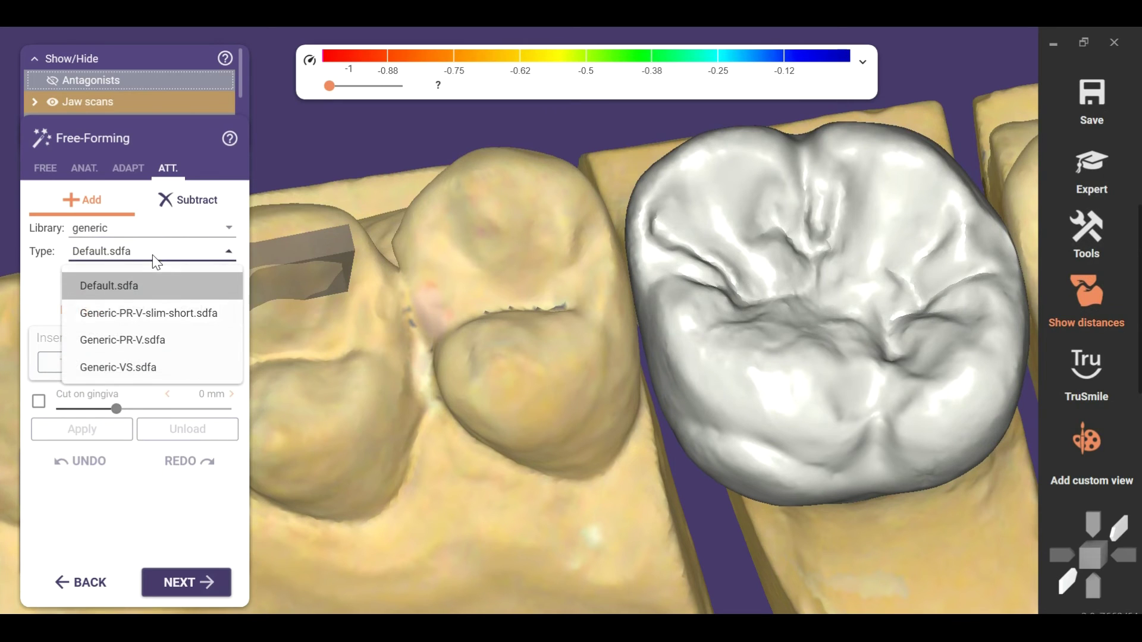
pyautogui.click(153, 312)
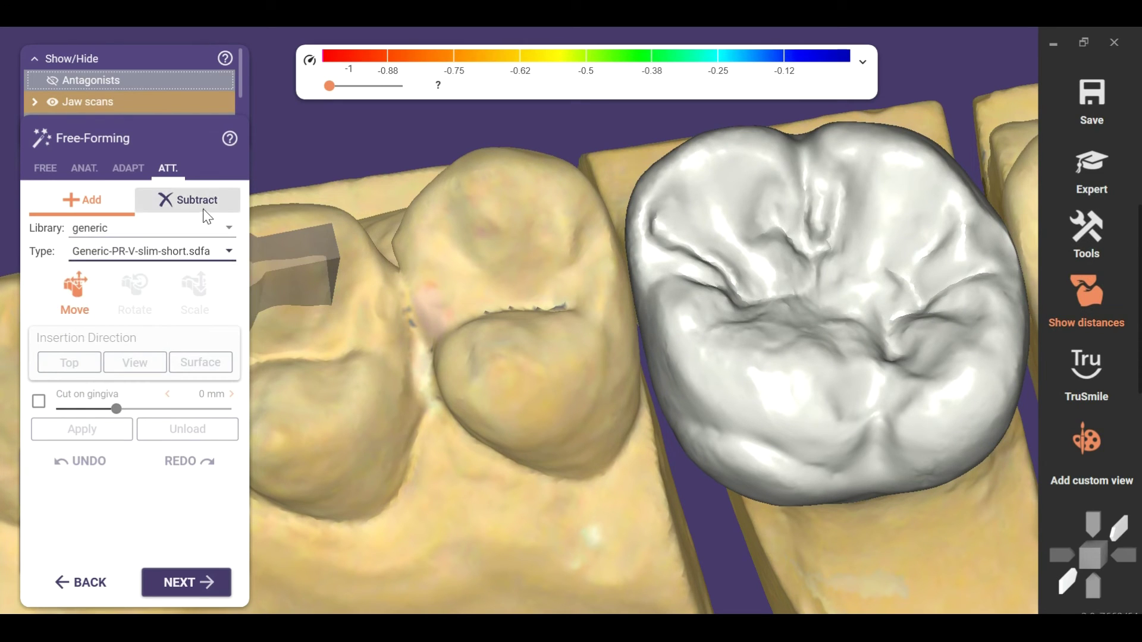
# Step: Choose the Parametric design (rotation) attachment from the library and preview its shape over the crown
pyautogui.click(229, 237)
pyautogui.scroll(3, 196, 301)
pyautogui.scroll(-2, 196, 301)
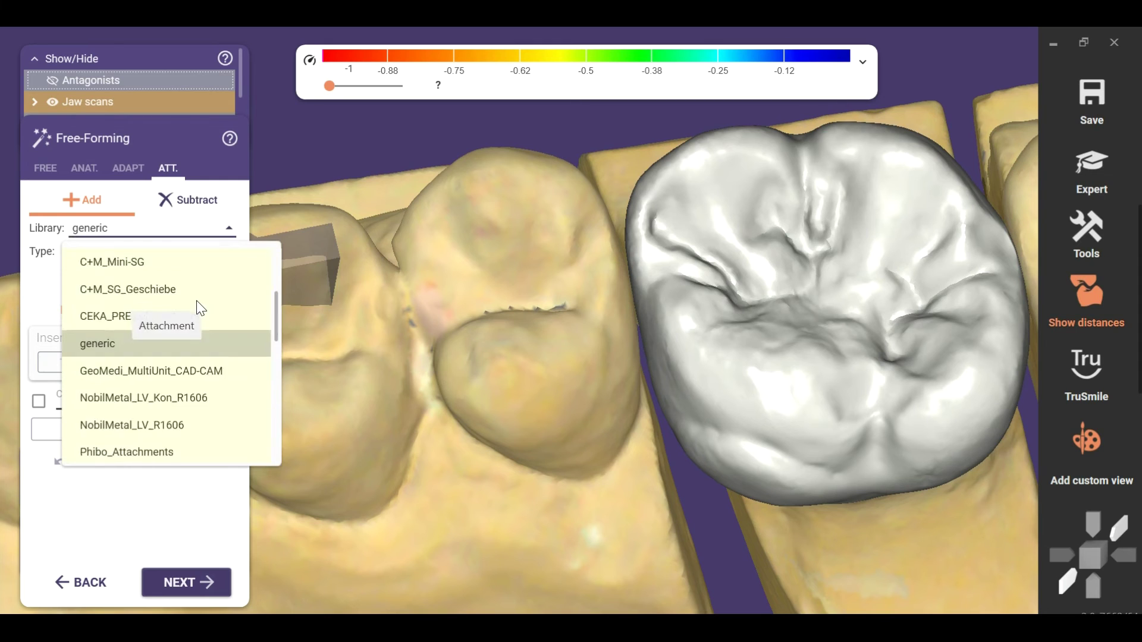
pyautogui.click(196, 301)
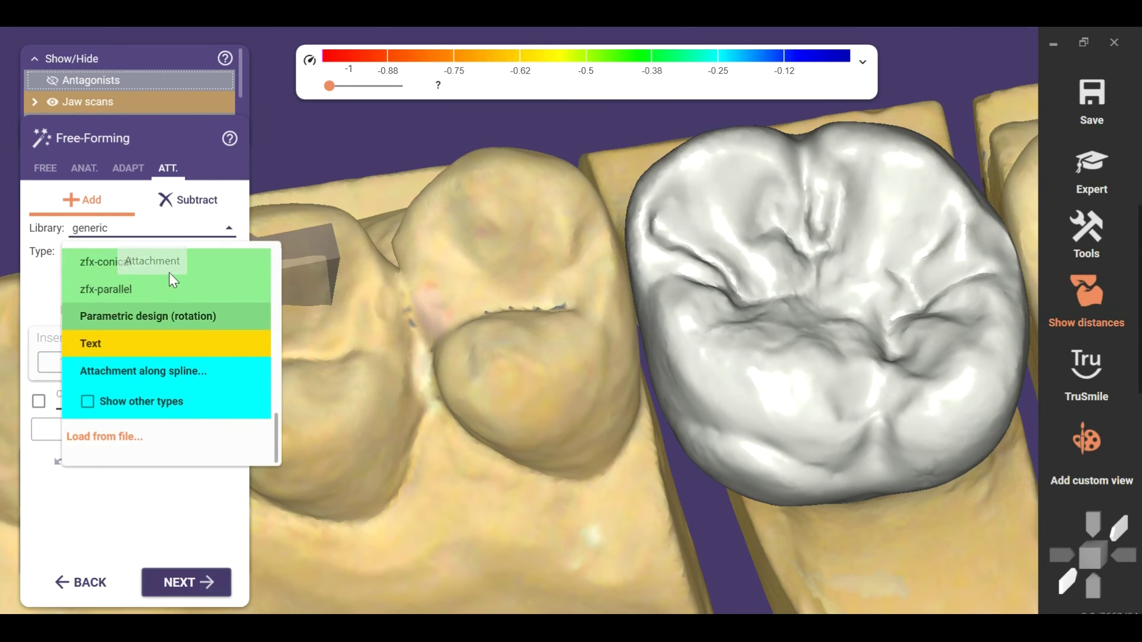
pyautogui.click(144, 316)
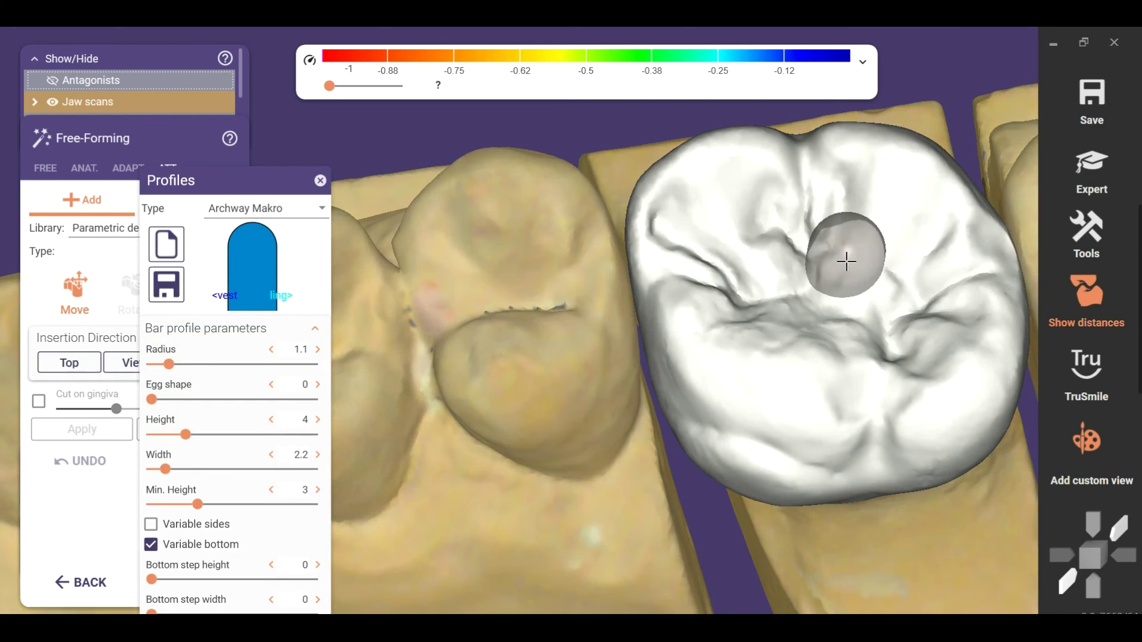
pyautogui.scroll(-4, 844, 268)
pyautogui.moveTo(841, 275); pyautogui.dragTo(839, 300, button='right')
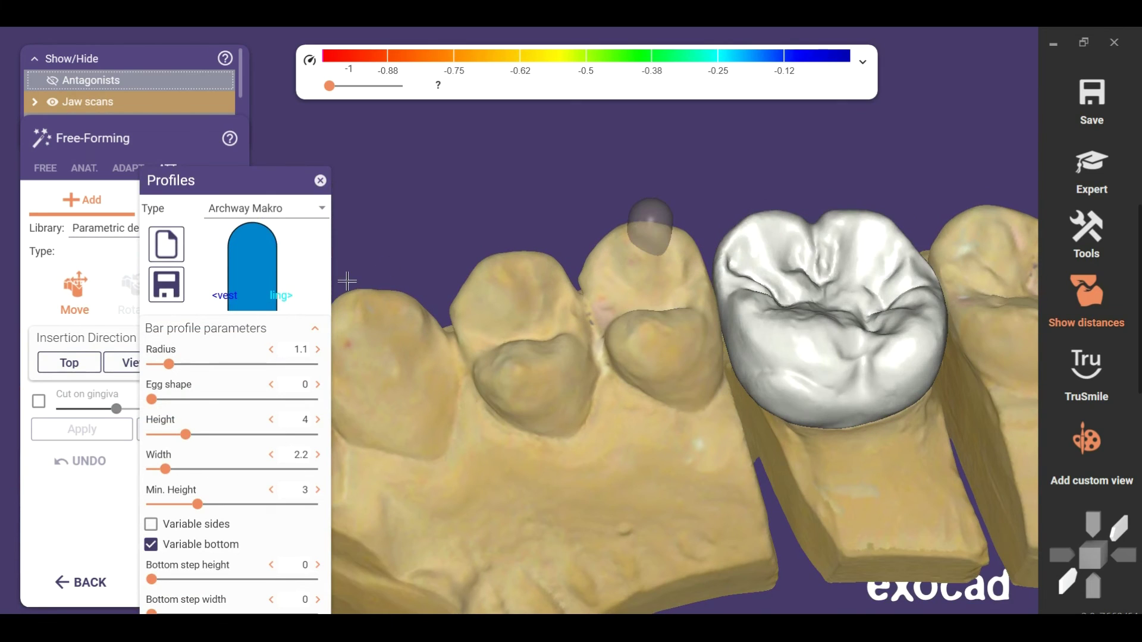
# Step: Set the parametric attachment's profile to Archway Micro and place it in the centre of the crown's occlusal surface
pyautogui.click(322, 209)
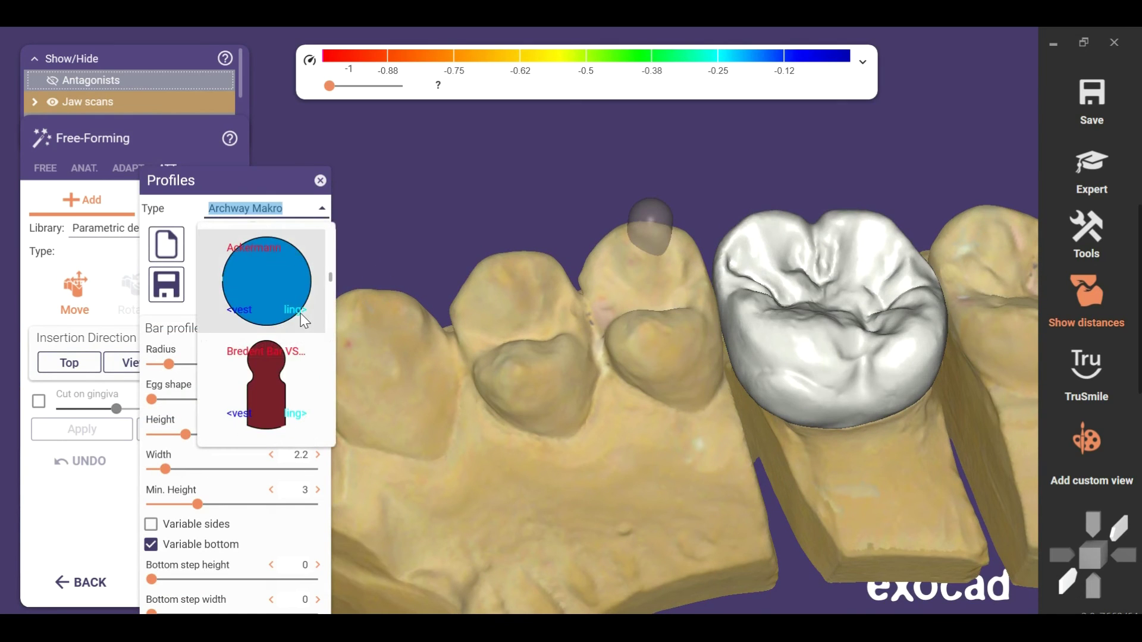
pyautogui.scroll(1, 304, 321)
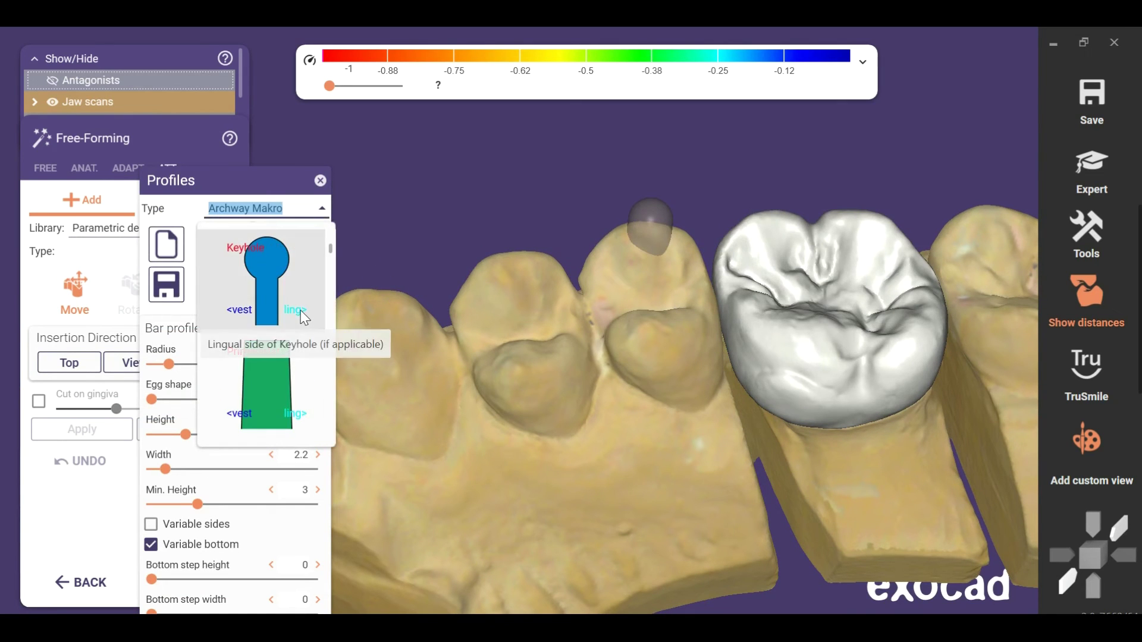
pyautogui.click(294, 382)
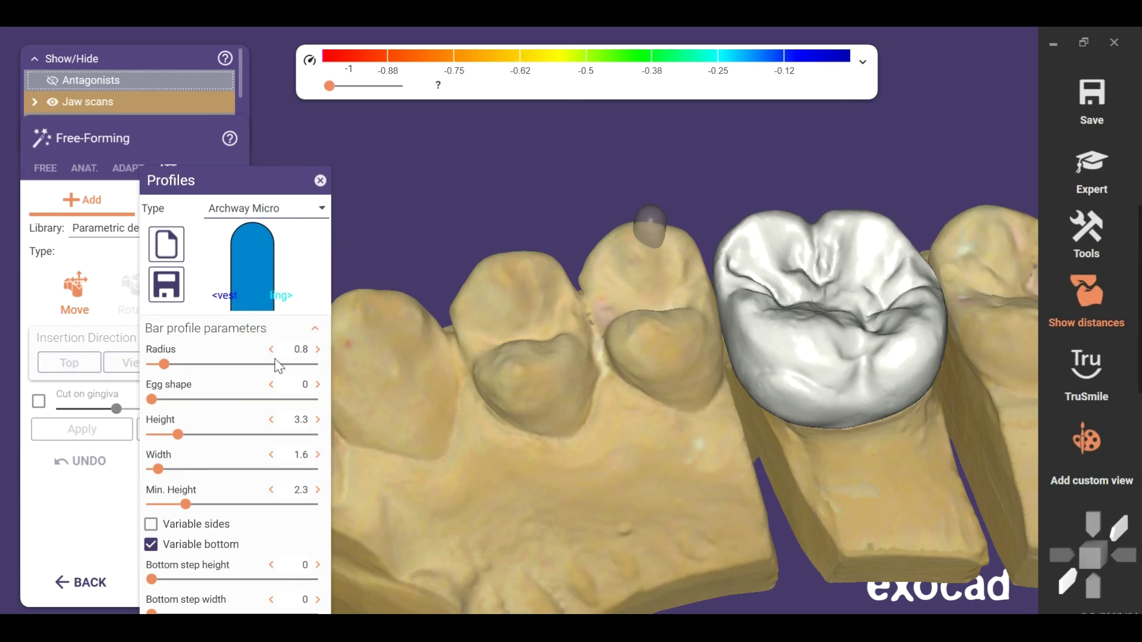
pyautogui.scroll(-3, 783, 264)
pyautogui.moveTo(789, 285); pyautogui.dragTo(820, 252, button='right')
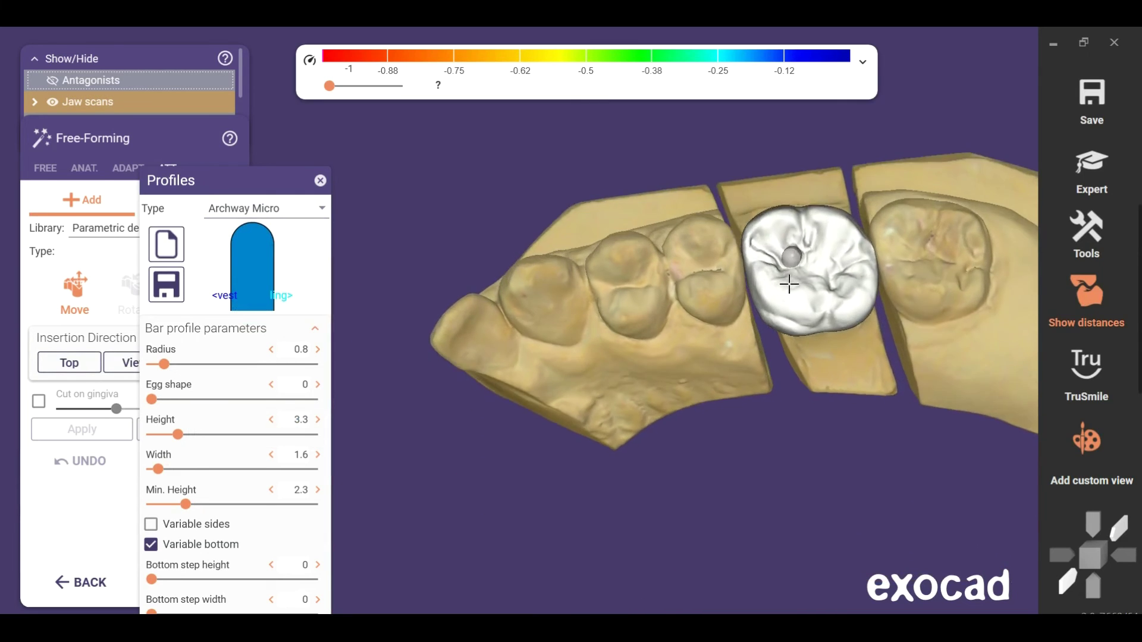
pyautogui.scroll(3, 820, 253)
pyautogui.click(829, 271)
pyautogui.moveTo(877, 275); pyautogui.dragTo(877, 273, button='right')
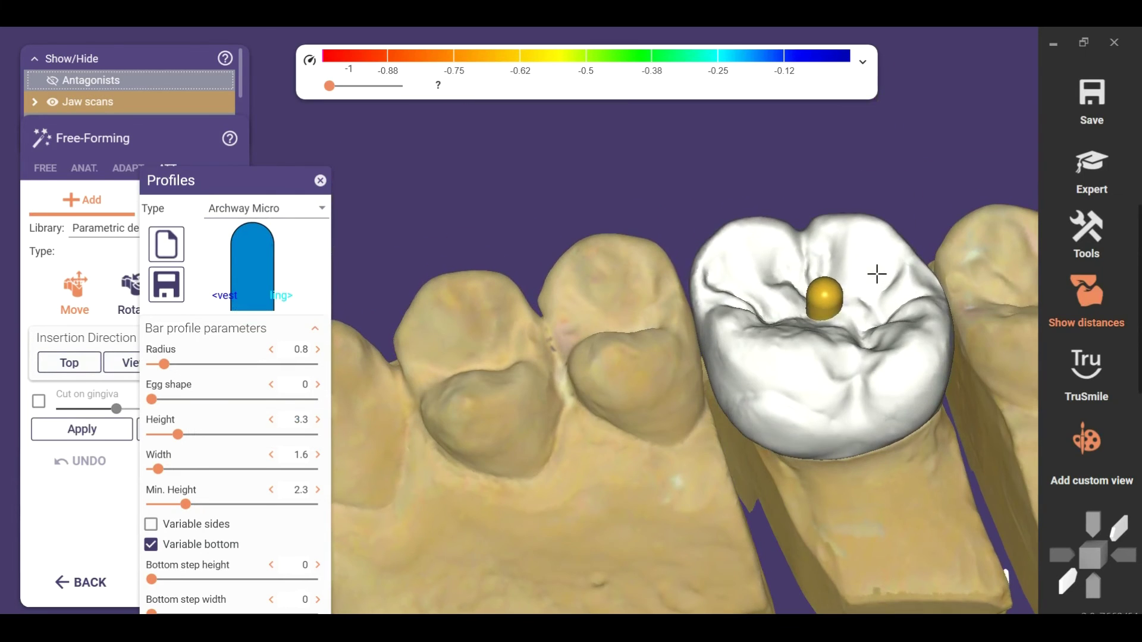
# Step: Set the attachment's width to 2.53 and height to 6.83 with the jaw scans hidden, and discard it to return to adaptation
pyautogui.moveTo(178, 435); pyautogui.dragTo(169, 469)
pyautogui.moveTo(968, 325); pyautogui.dragTo(831, 189, button='right')
pyautogui.press('j')
pyautogui.moveTo(178, 443); pyautogui.dragTo(218, 439)
pyautogui.moveTo(470, 351); pyautogui.dragTo(505, 306, button='right')
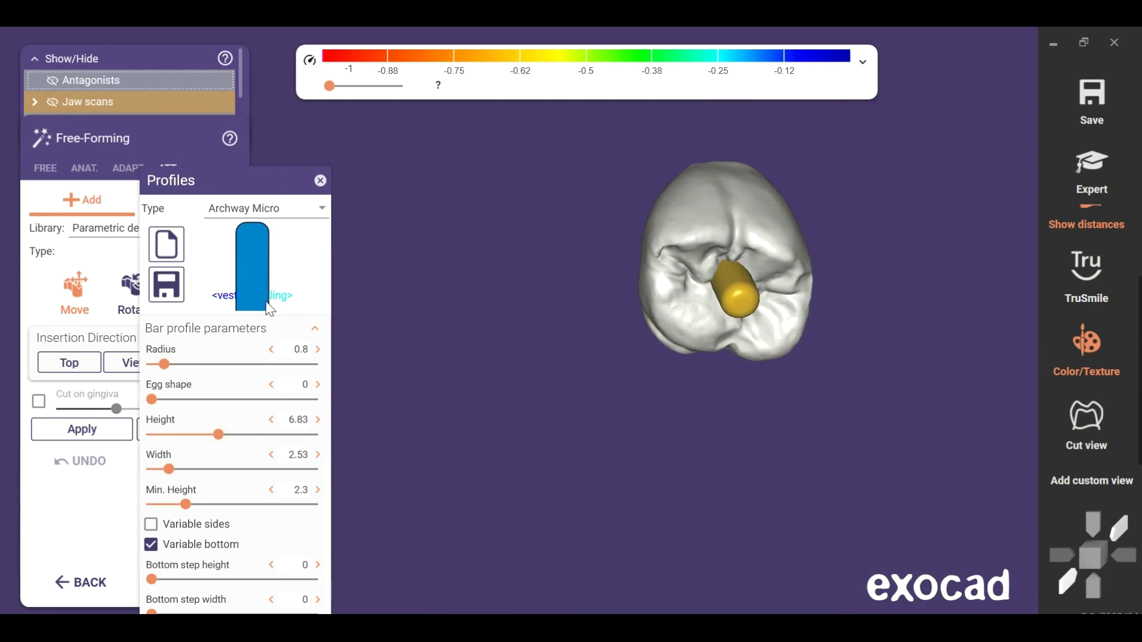
pyautogui.click(320, 181)
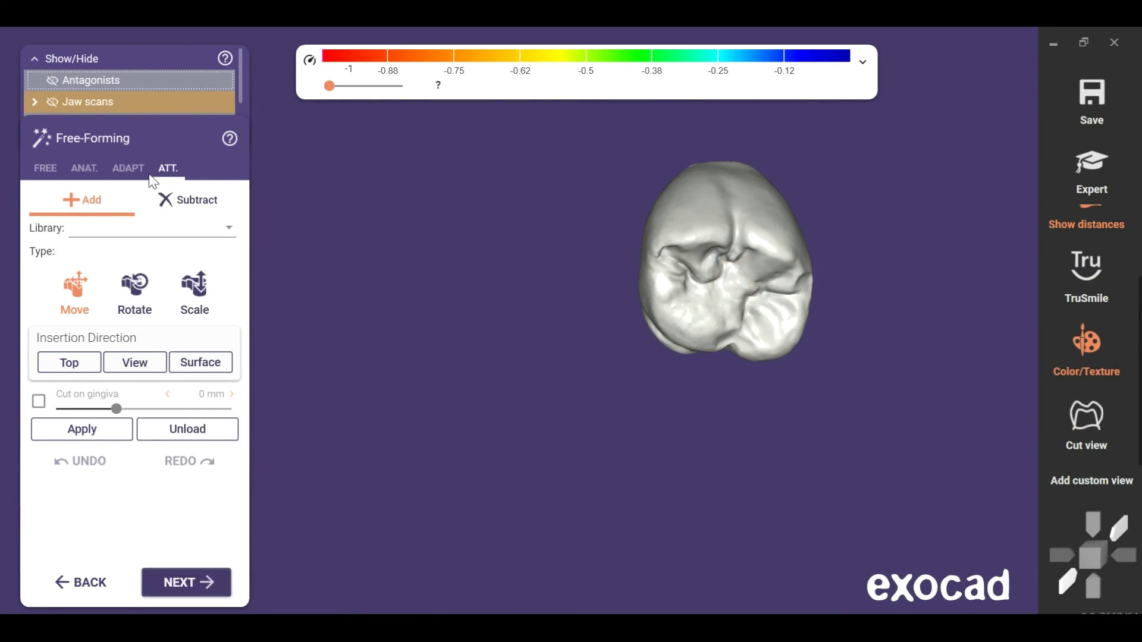
pyautogui.click(128, 169)
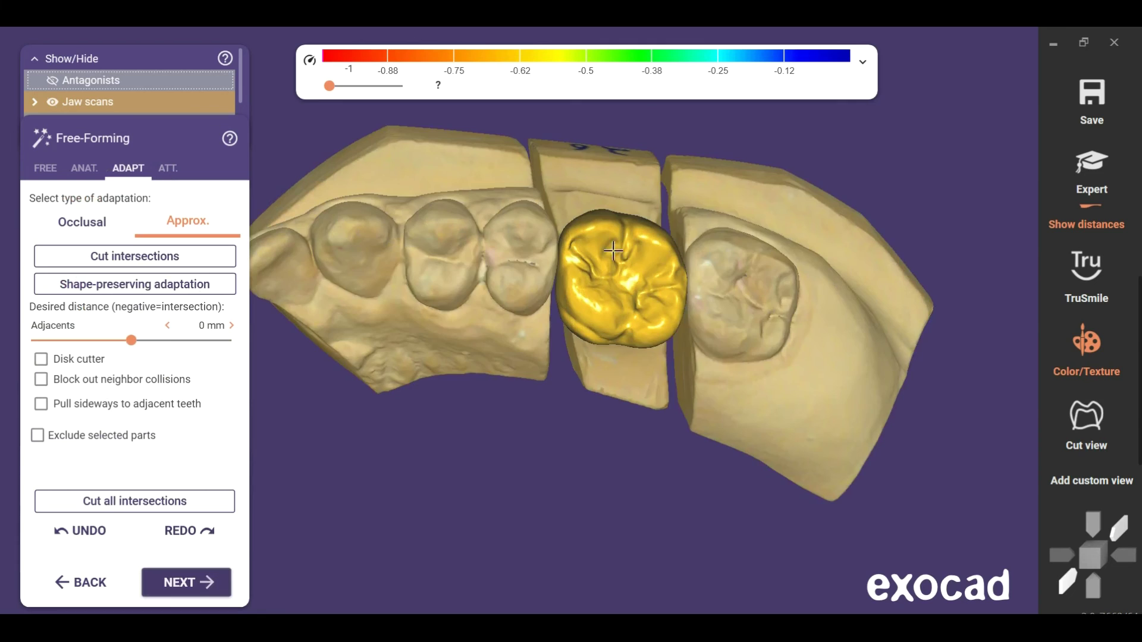
# Step: Check the crown between its neighbouring teeth, finish free-forming and merge and save the restoration
pyautogui.press('a')
pyautogui.press('a')
pyautogui.moveTo(635, 254); pyautogui.dragTo(518, 368, button='right')
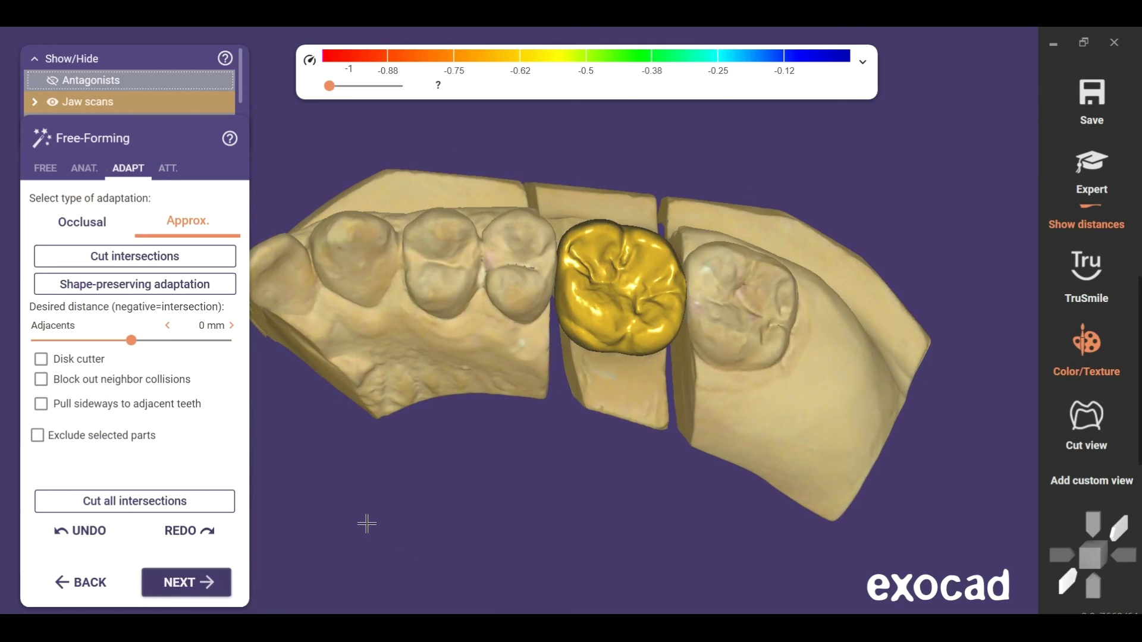
pyautogui.moveTo(660, 333); pyautogui.dragTo(540, 377, button='right')
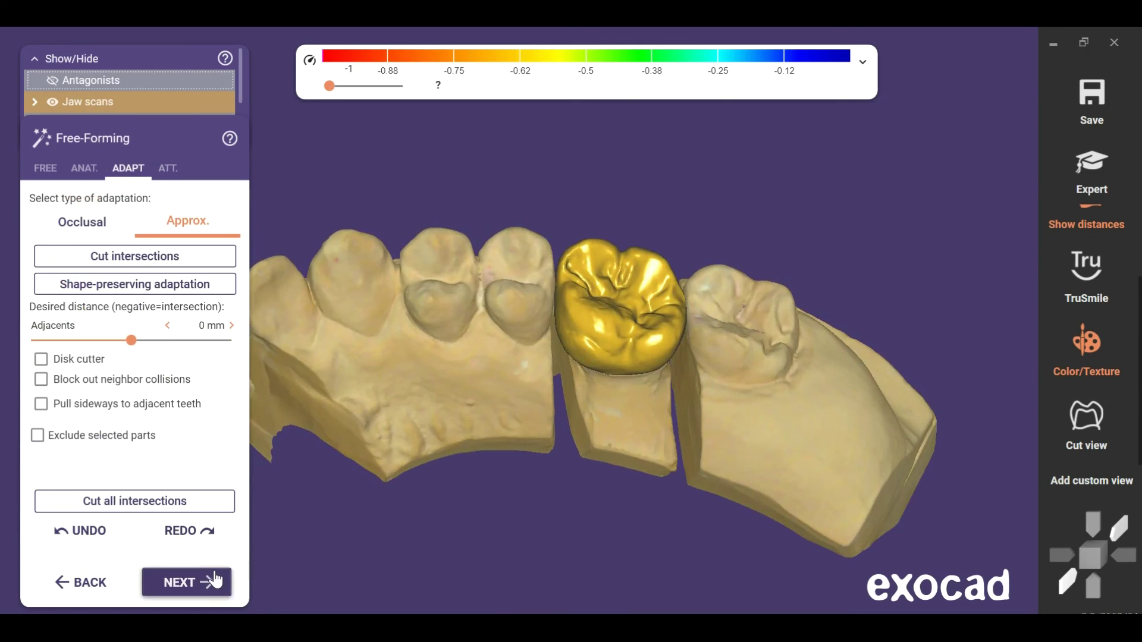
pyautogui.click(212, 583)
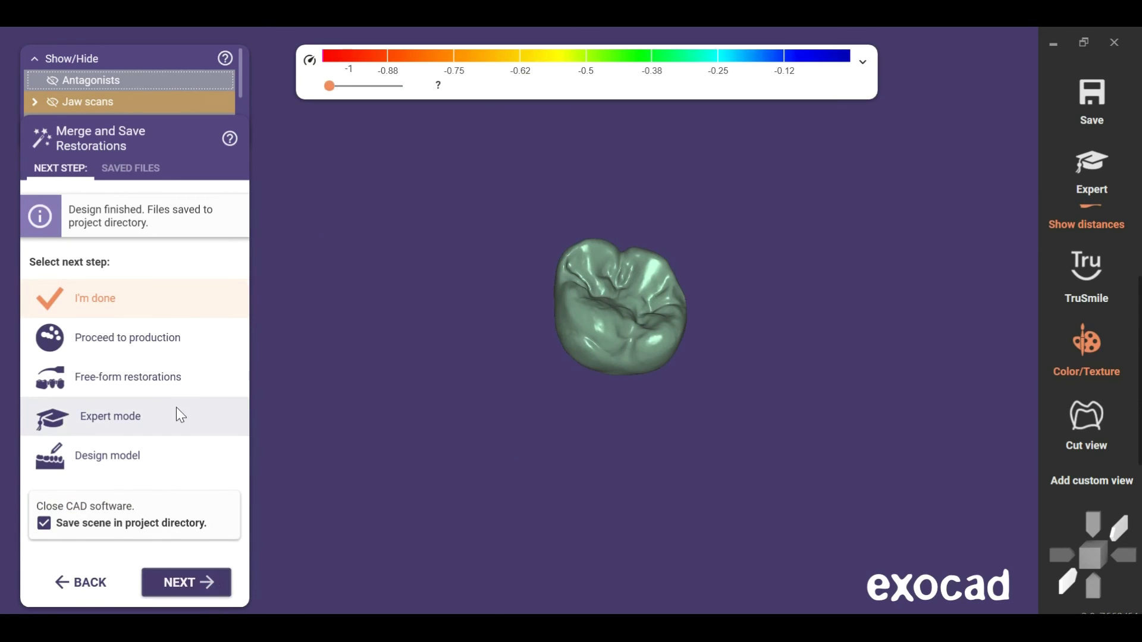
pyautogui.moveTo(553, 299); pyautogui.dragTo(601, 336, button='right')
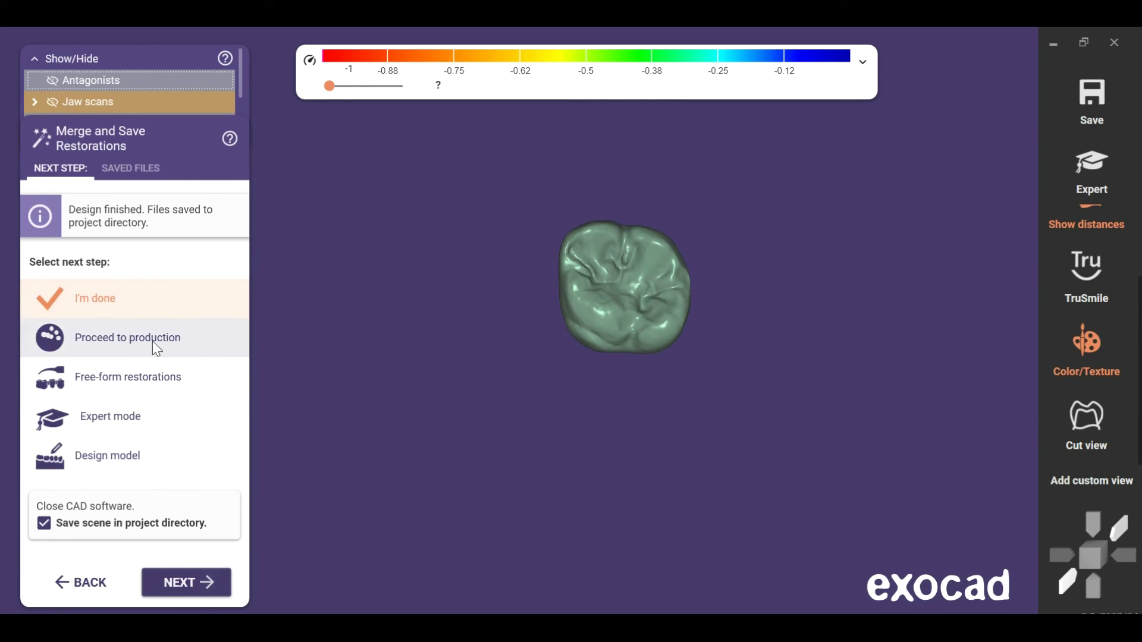
# Step: Reopen the merged restoration for free-forming, view its attachment options and return to the anatomic cusp presets
pyautogui.click(120, 379)
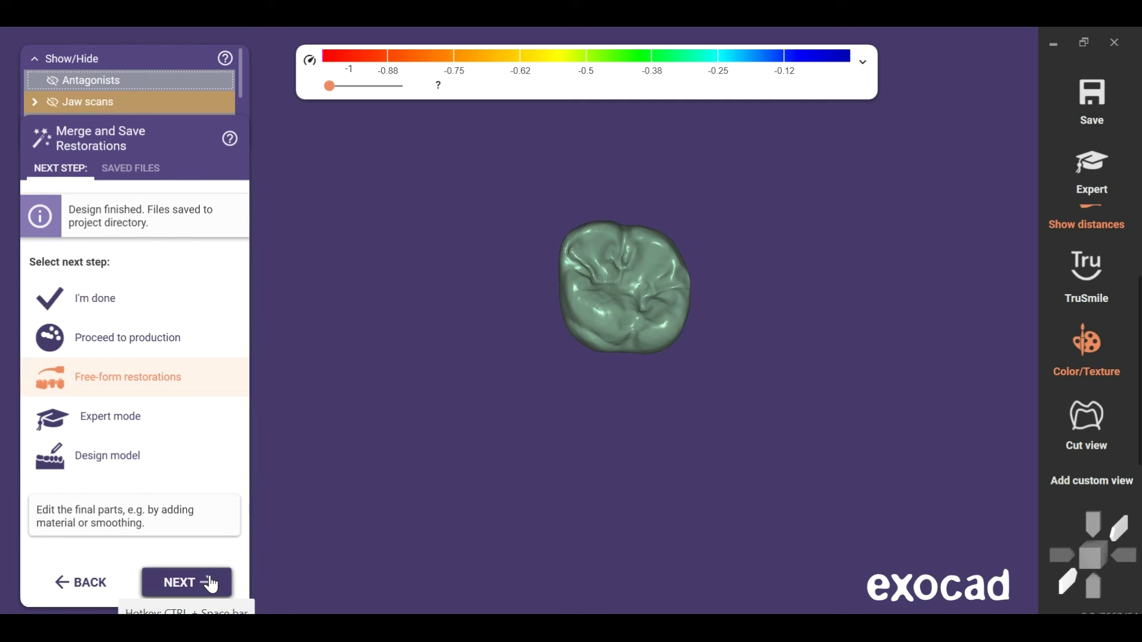
pyautogui.click(188, 579)
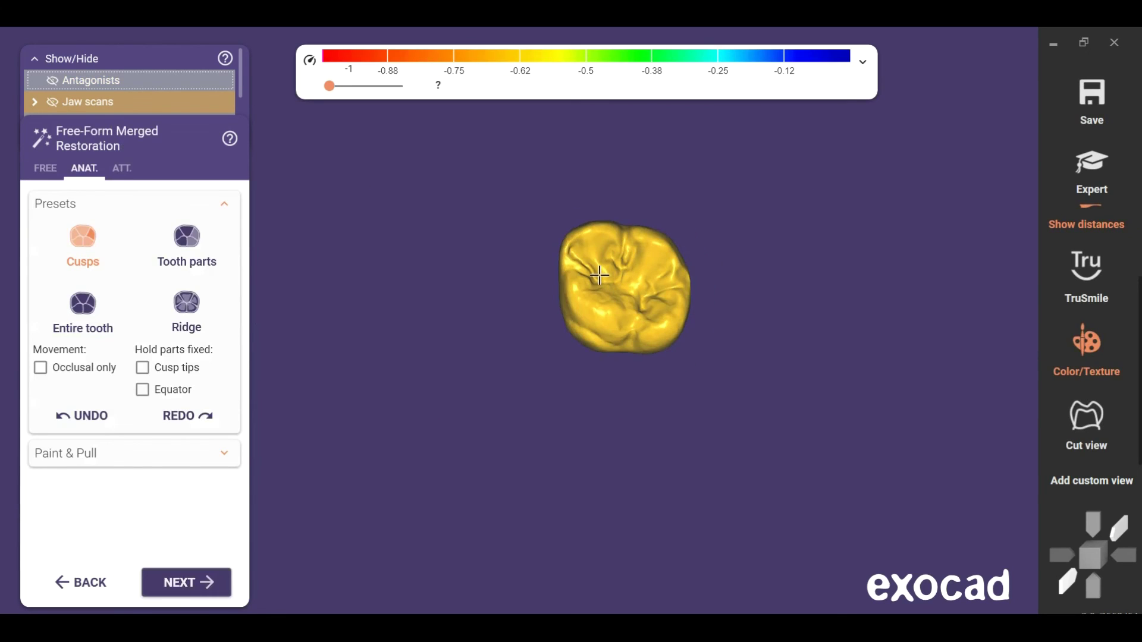
pyautogui.click(121, 168)
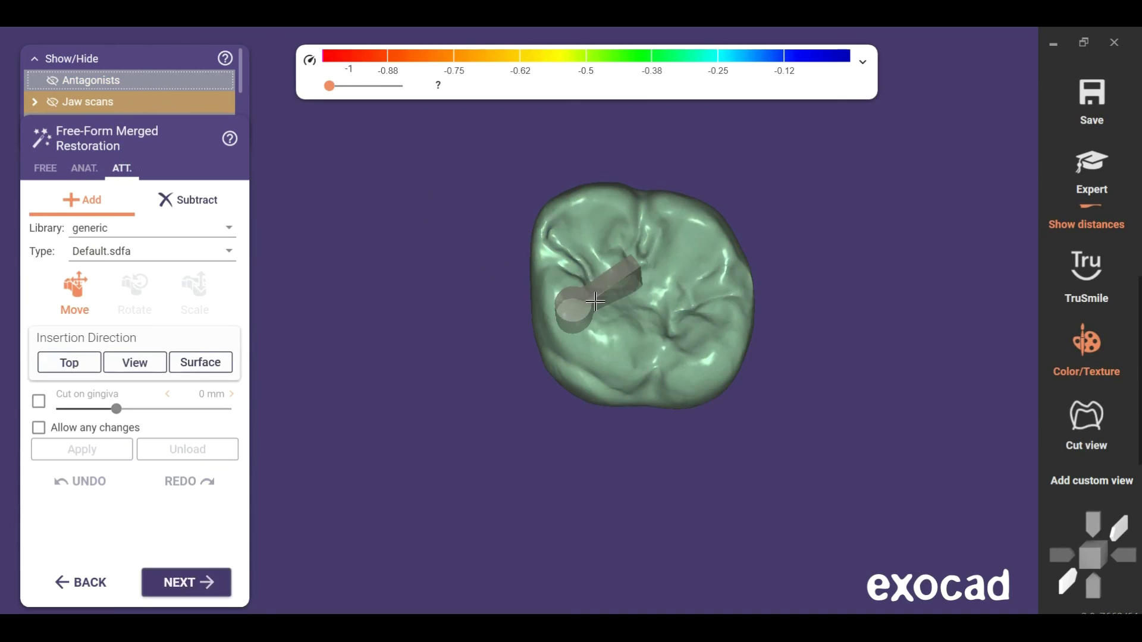
pyautogui.click(84, 168)
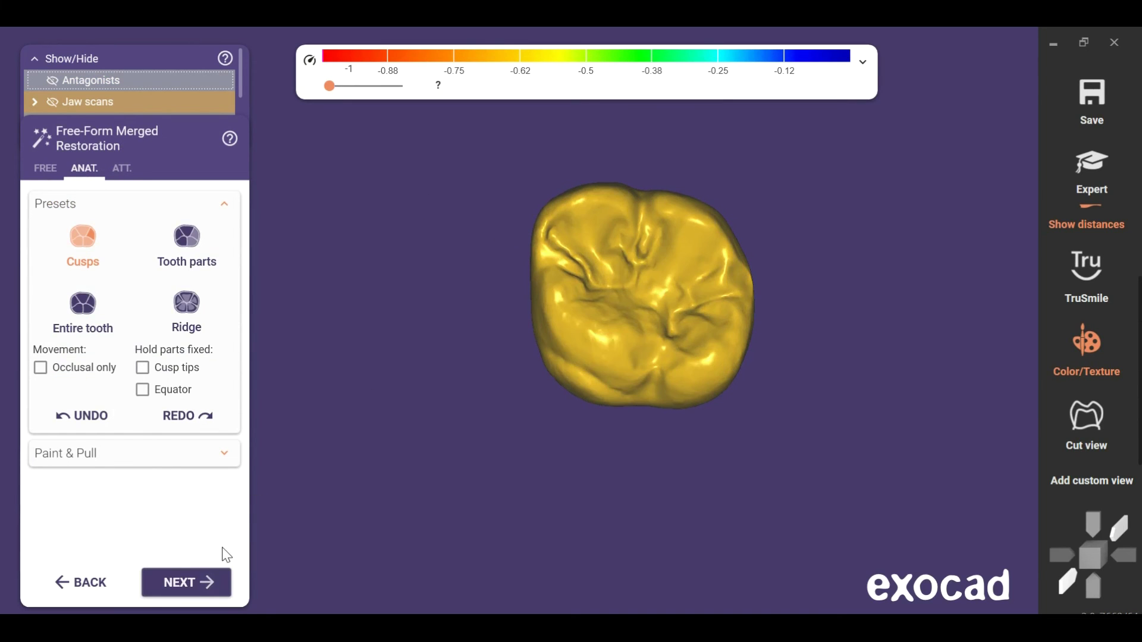
# Step: Finish free-forming to merge and save the restoration, and view the Design model option for the next step
pyautogui.click(146, 576)
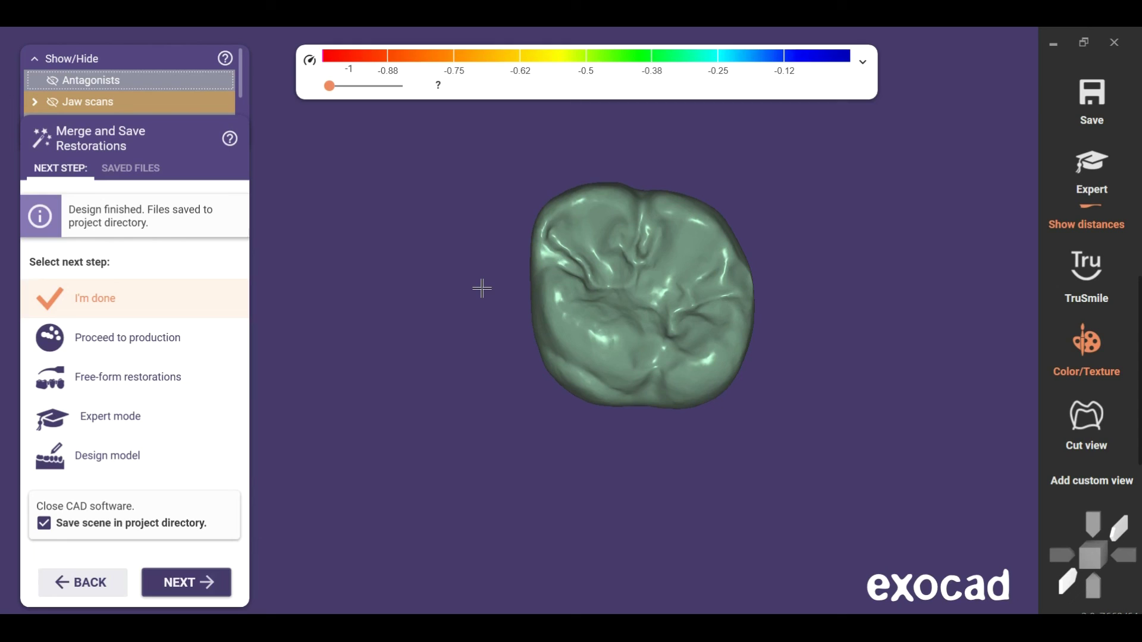
pyautogui.click(140, 457)
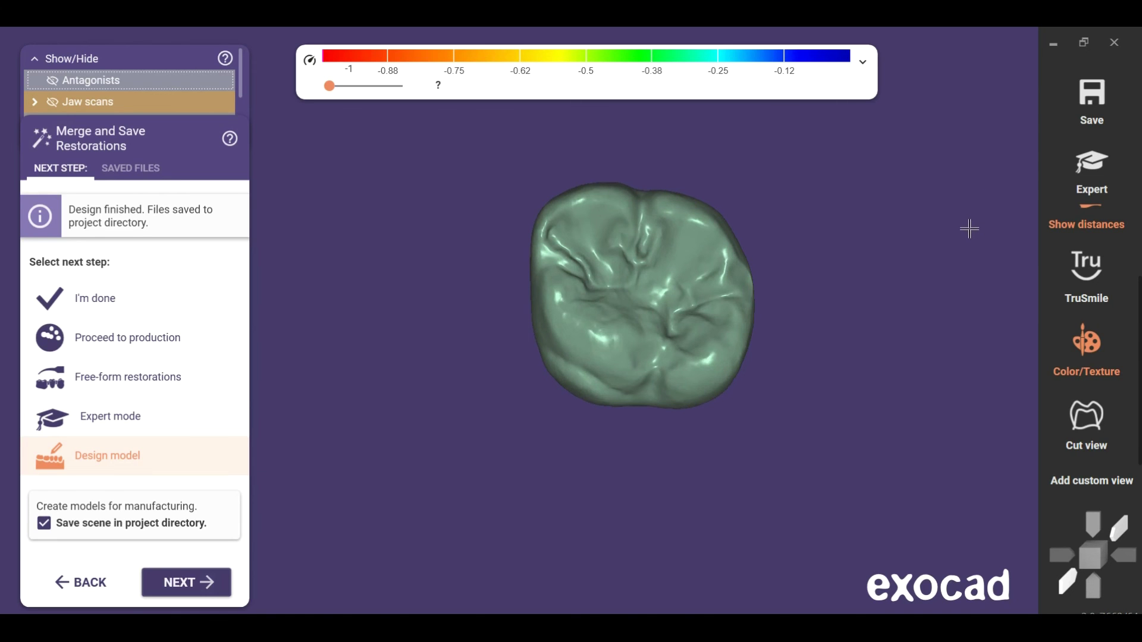
# Step: Examine the finished crown on the jaw scans, first against the antagonists and again with the antagonists hidden
pyautogui.press('j')
pyautogui.moveTo(825, 244); pyautogui.dragTo(704, 235, button='right')
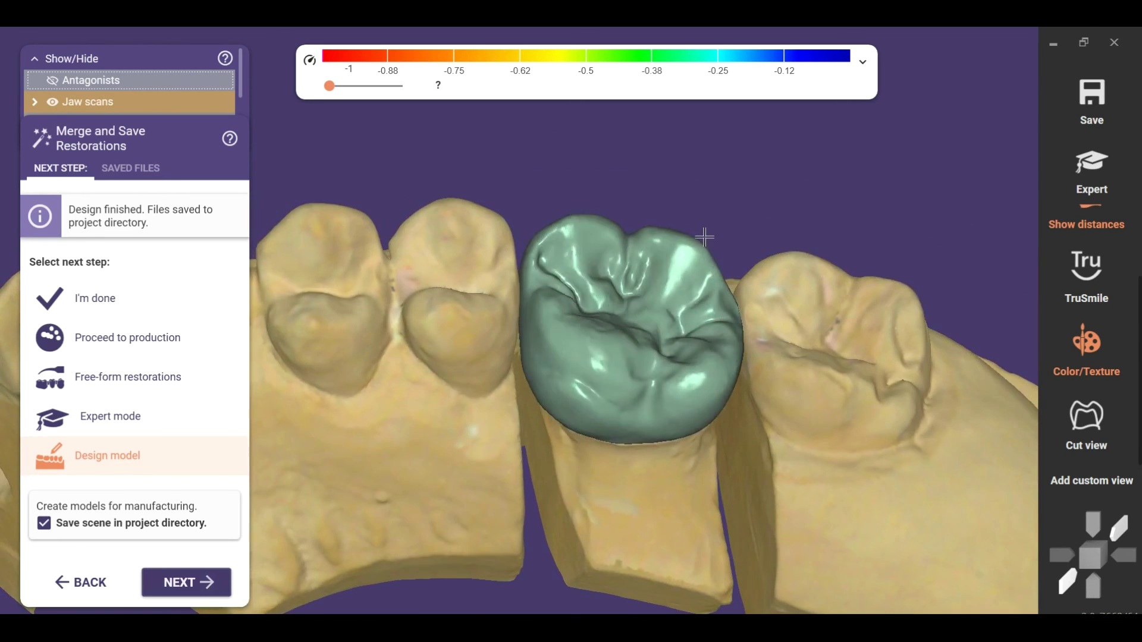
pyautogui.scroll(-3, 510, 372)
pyautogui.press('a')
pyautogui.moveTo(514, 376); pyautogui.dragTo(513, 377, button='right')
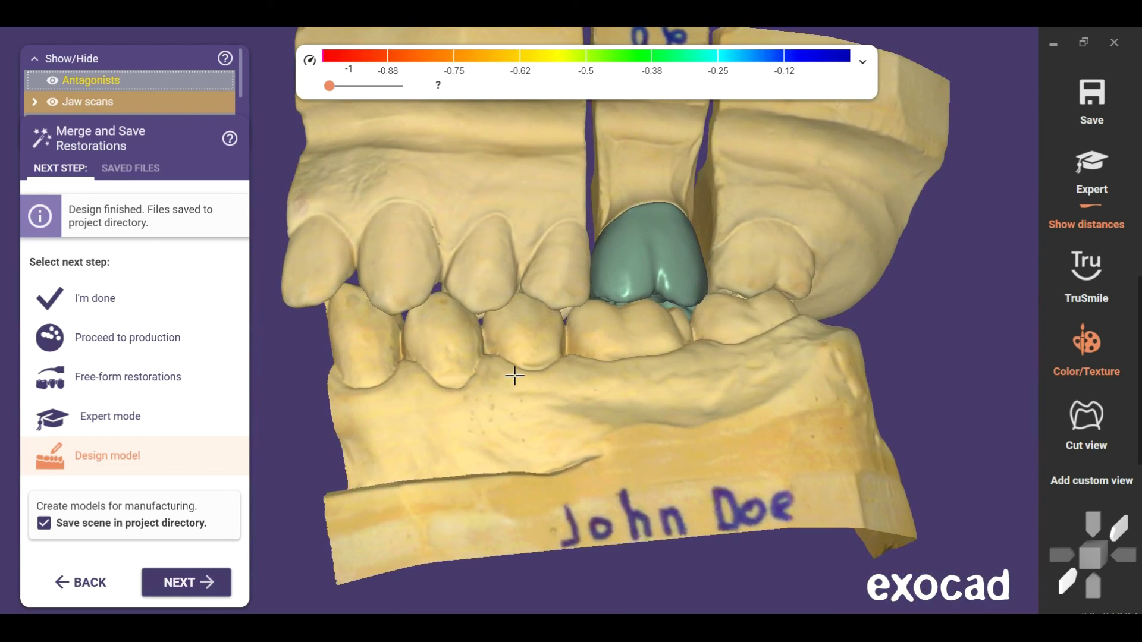
pyautogui.press('a')
pyautogui.moveTo(515, 376); pyautogui.dragTo(514, 376, button='right')
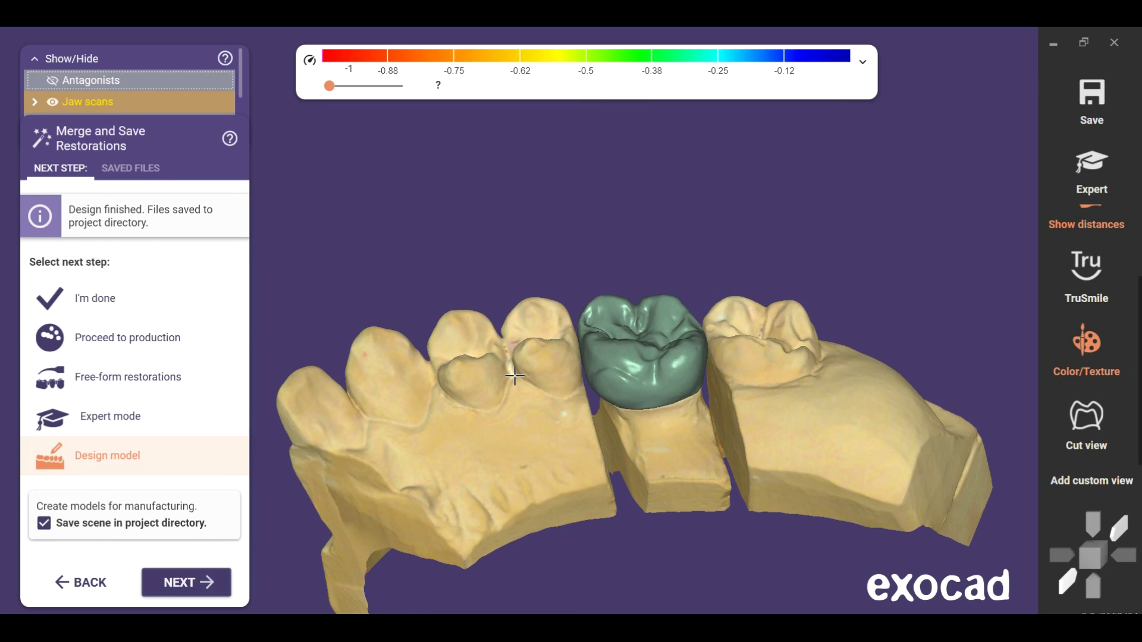
pyautogui.moveTo(515, 375); pyautogui.dragTo(515, 376, button='right')
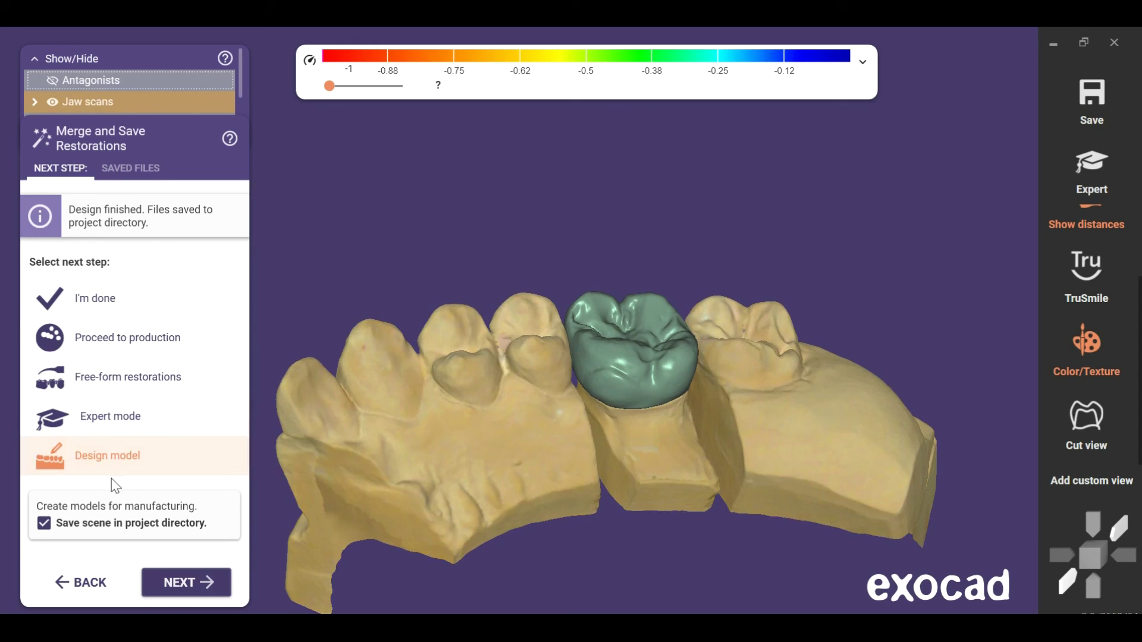
# Step: Complete the design as done, saving the scene in the project directory, and reopen the saved scene from the case's data in exocad DentalDB
pyautogui.click(119, 300)
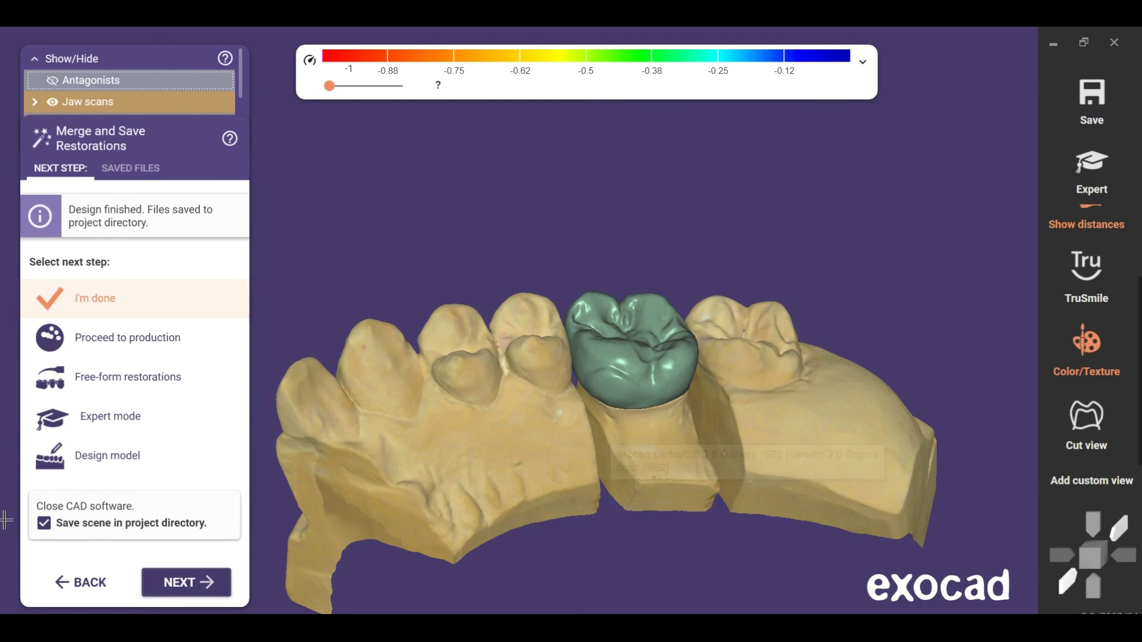
pyautogui.click(195, 584)
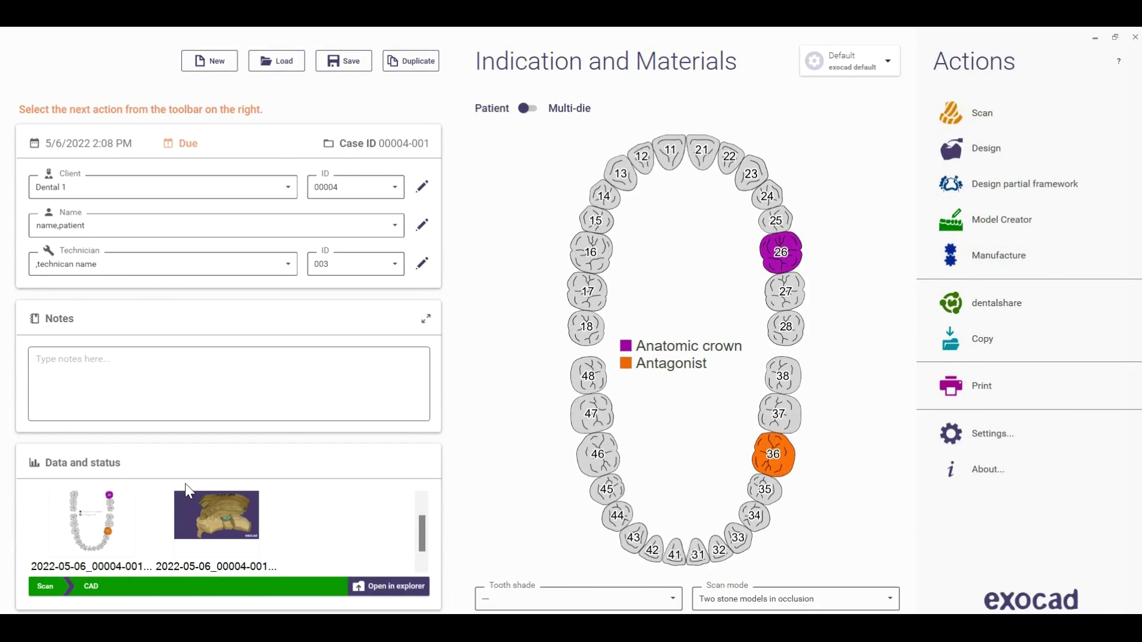
pyautogui.doubleClick(214, 502)
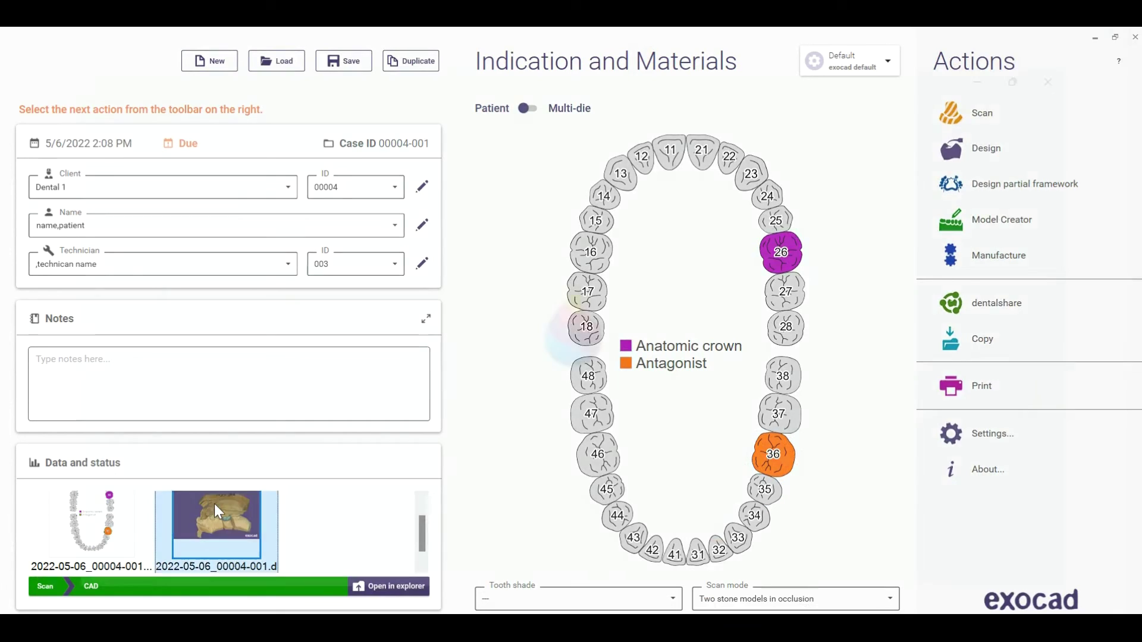